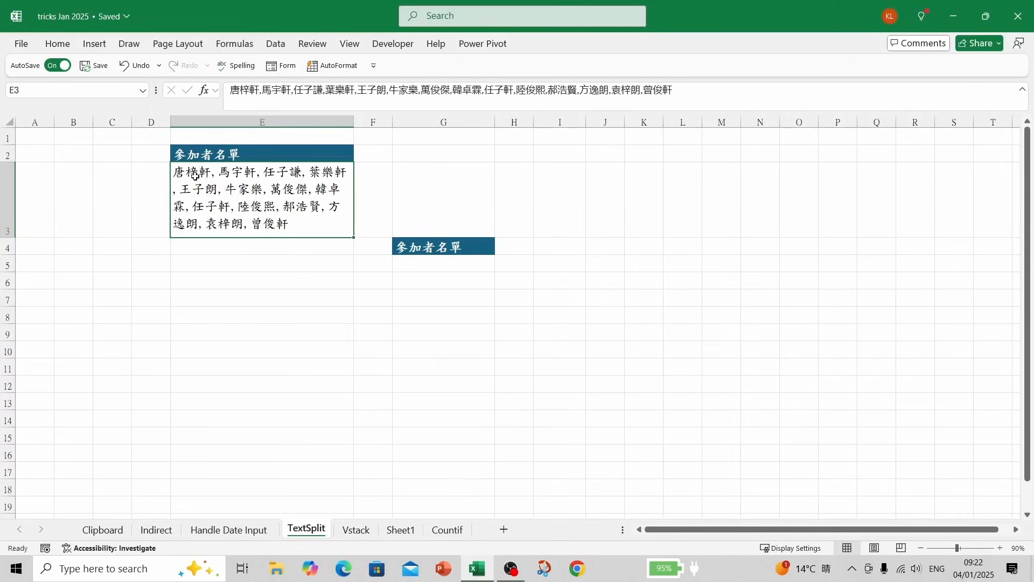
Step: Copy the first participant's name out of the comma-separated list in E3 and paste it into G5
{"action": "left_click_drag", "start_coordinate": [259, 91], "coordinate": [230, 93]}
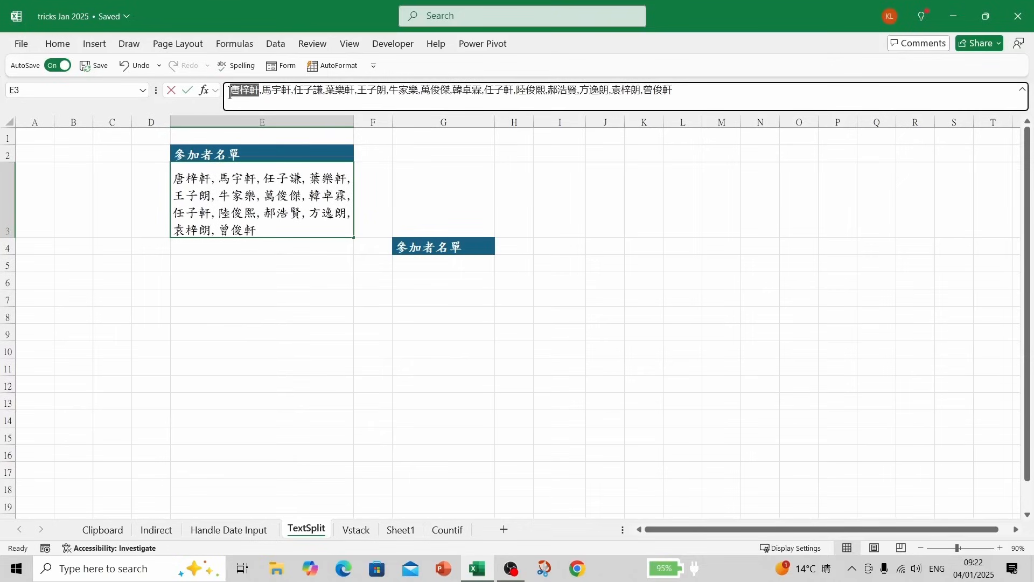
{"action": "right_click", "coordinate": [247, 90]}
{"action": "left_click", "coordinate": [273, 120]}
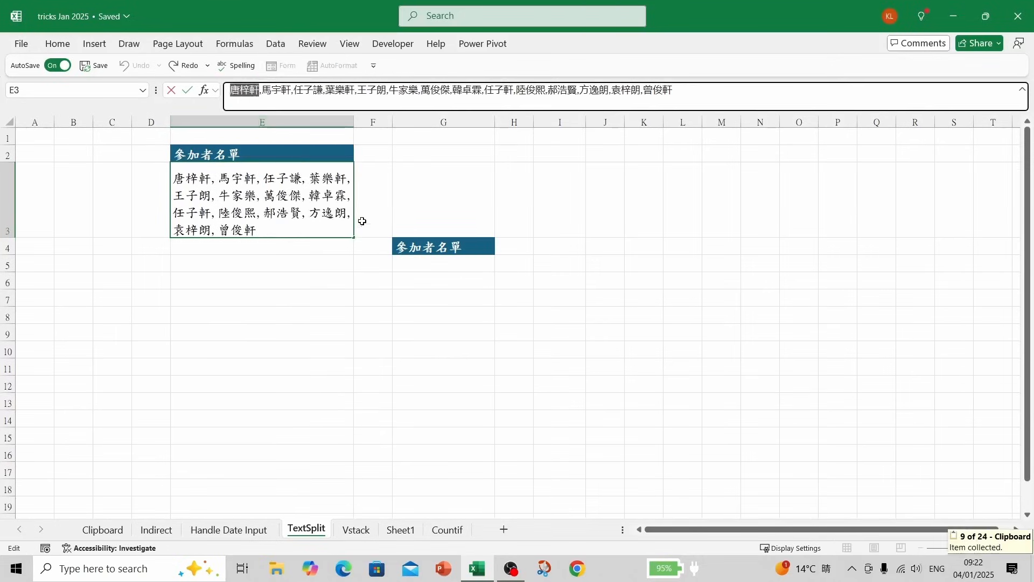
{"action": "left_click", "coordinate": [421, 266]}
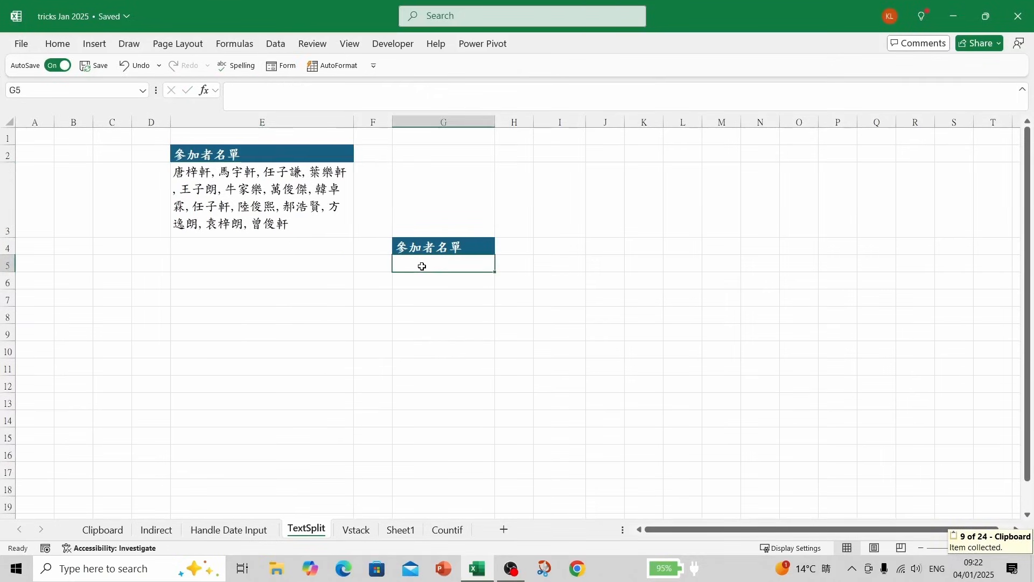
{"action": "key", "text": "ctrl+v"}
Step: Copy the second participant's name from the list in E3 and paste it into G6
{"action": "left_click", "coordinate": [256, 179]}
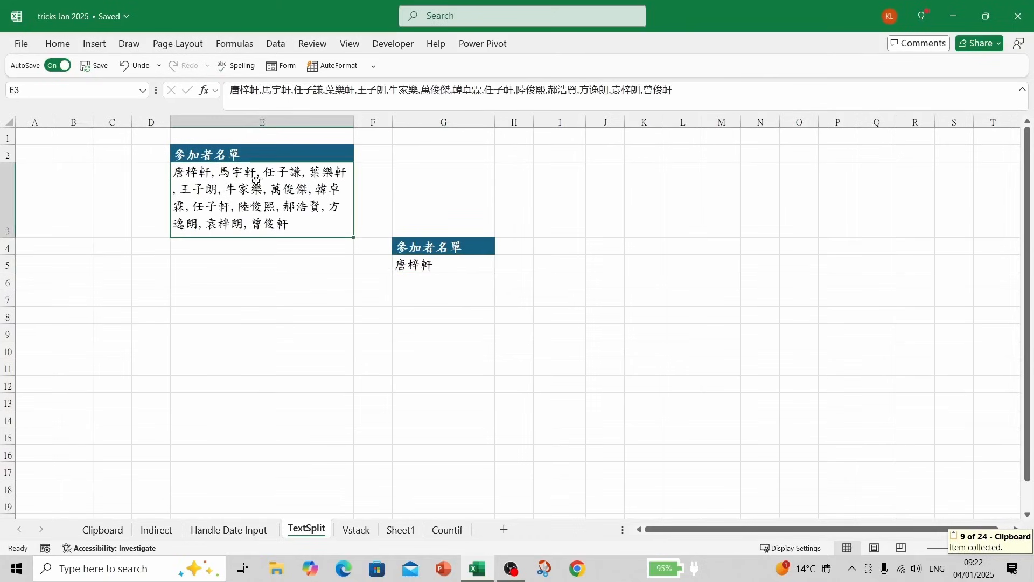
{"action": "left_click_drag", "start_coordinate": [291, 91], "coordinate": [263, 93]}
{"action": "key", "text": "ctrl+c"}
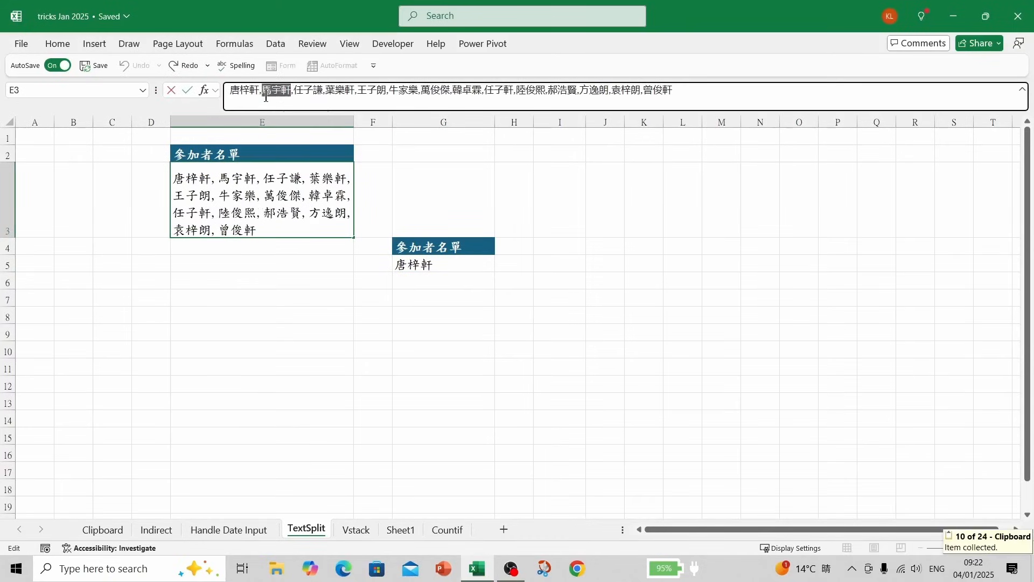
{"action": "left_click", "coordinate": [404, 280]}
{"action": "right_click", "coordinate": [405, 280]}
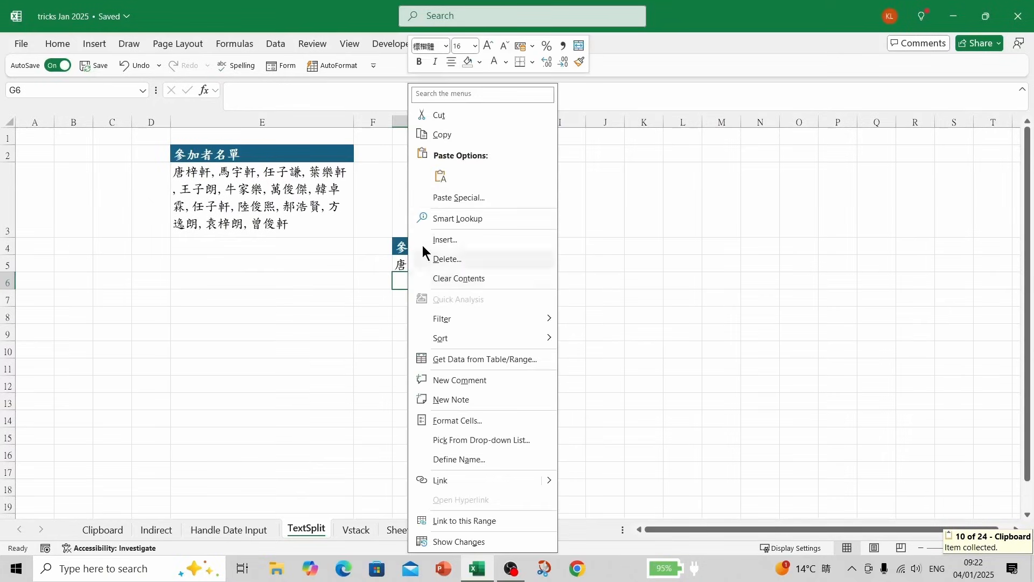
{"action": "left_click", "coordinate": [440, 178]}
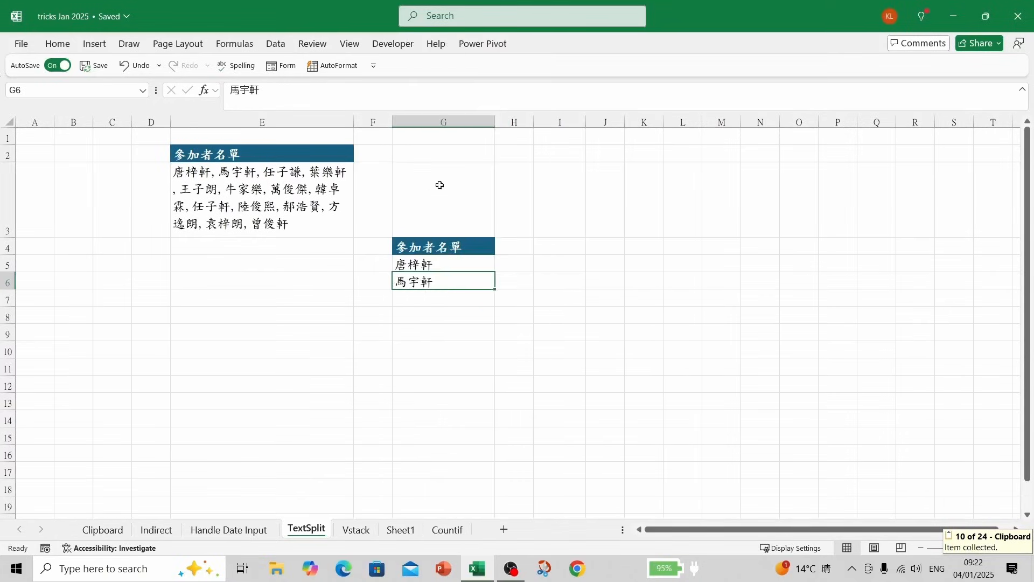
{"action": "left_click", "coordinate": [401, 306]}
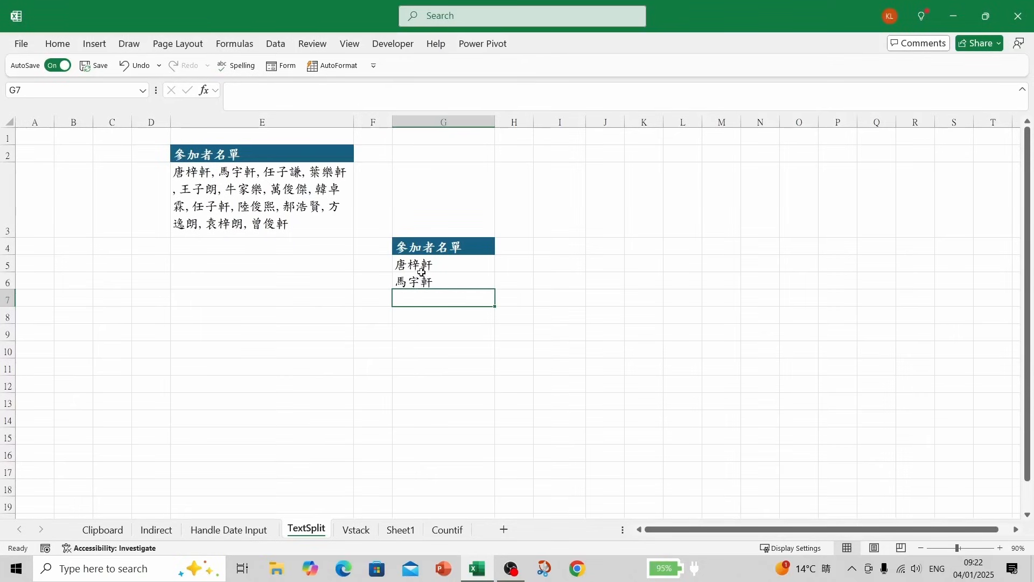
Step: Clear the contents of G5:G6 to remove the two manually pasted names
{"action": "left_click_drag", "start_coordinate": [422, 264], "coordinate": [427, 281]}
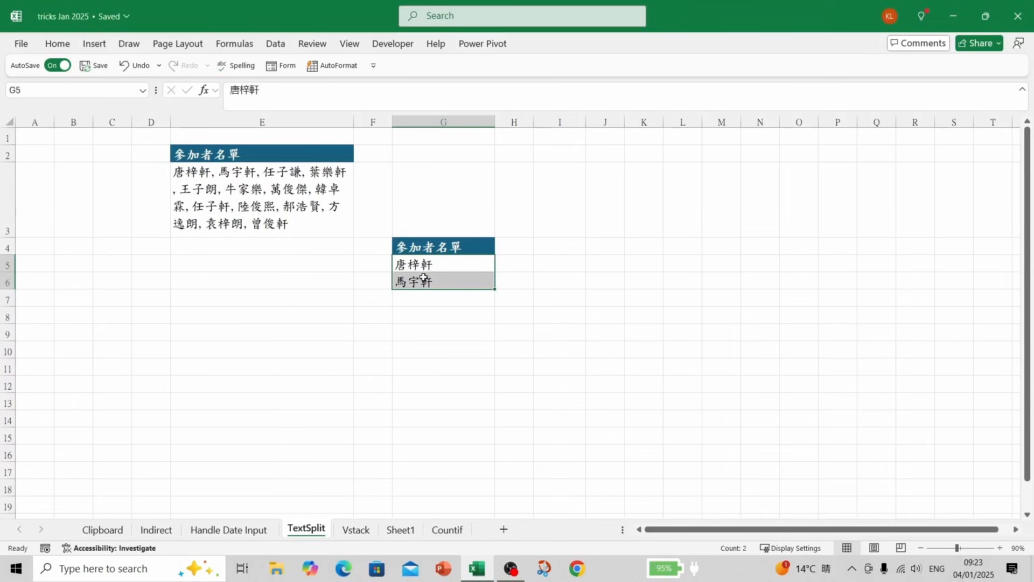
{"action": "right_click", "coordinate": [427, 282]}
{"action": "left_click", "coordinate": [467, 256]}
Step: Enter =TEXTSPLIT(E3,,",") in G5 to split the participant list down the rows at each comma
{"action": "left_click", "coordinate": [424, 268]}
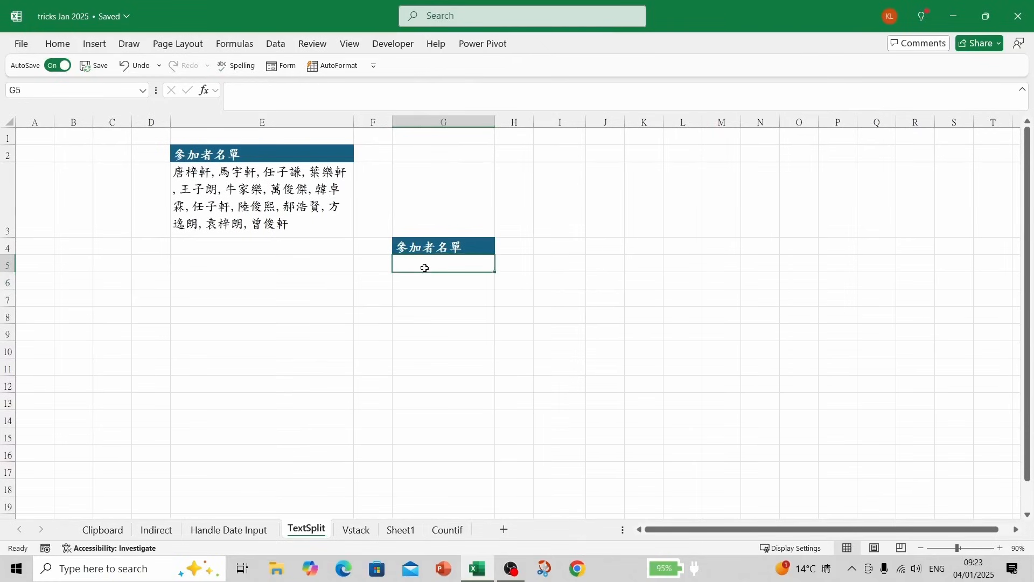
{"action": "type", "text": "=text"}
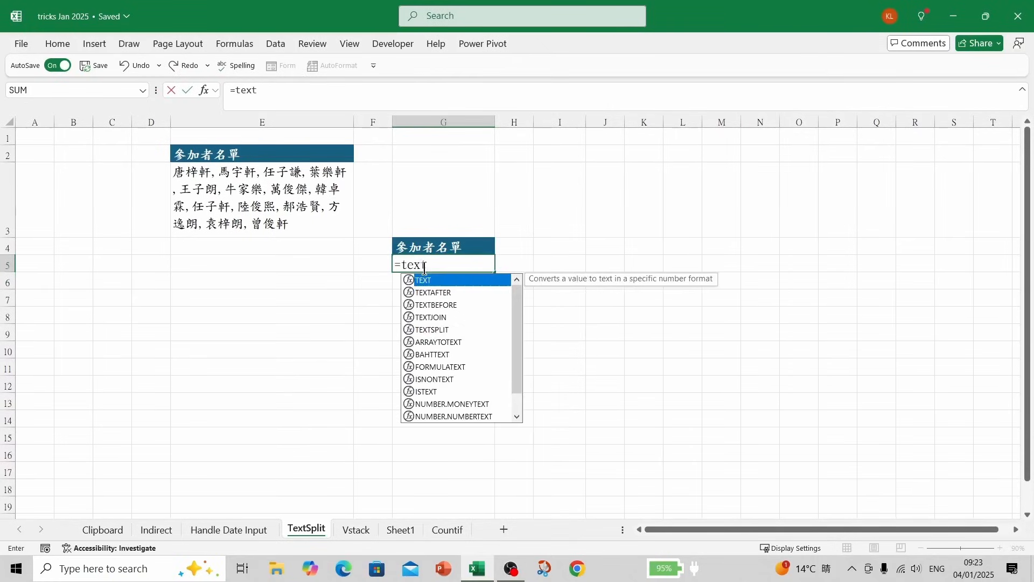
{"action": "type", "text": "s"}
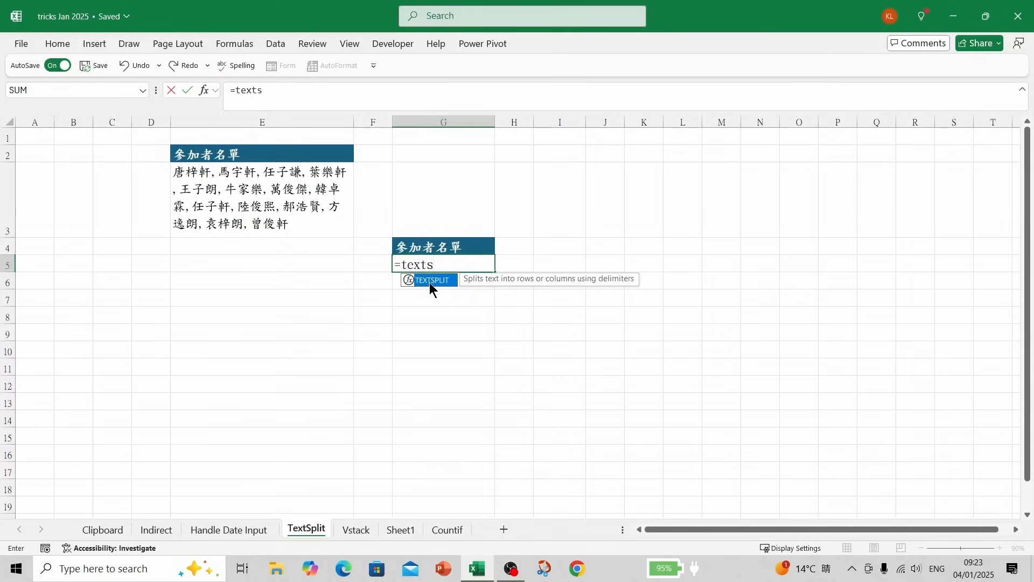
{"action": "double_click", "coordinate": [429, 282]}
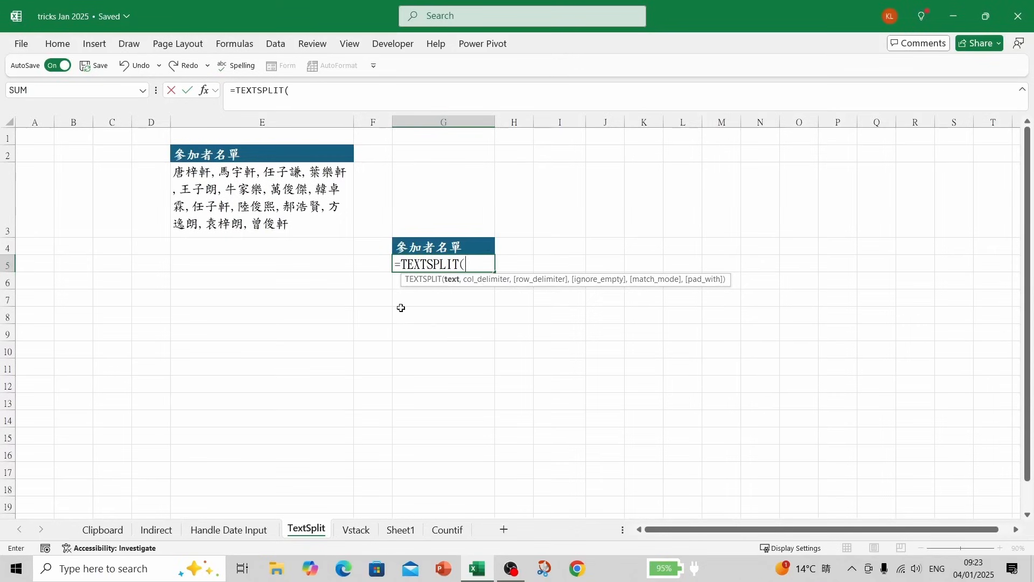
{"action": "left_click", "coordinate": [251, 205]}
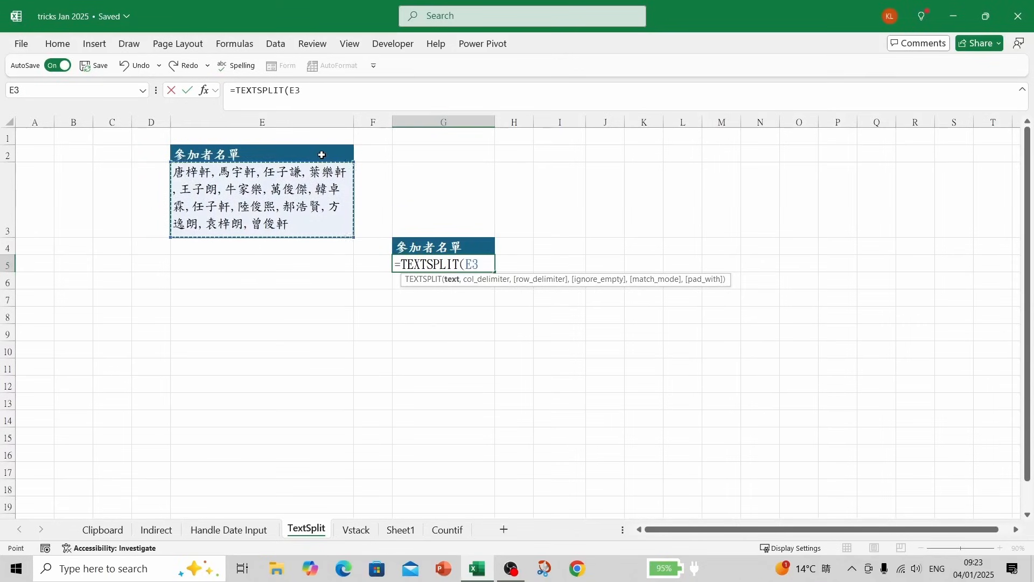
{"action": "type", "text": ","}
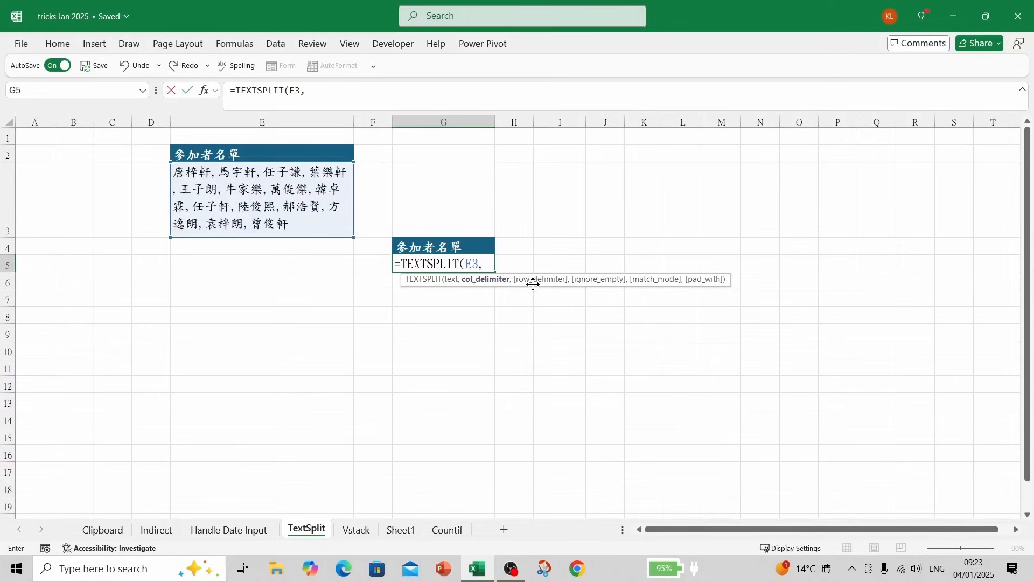
{"action": "type", "text": ",\","}
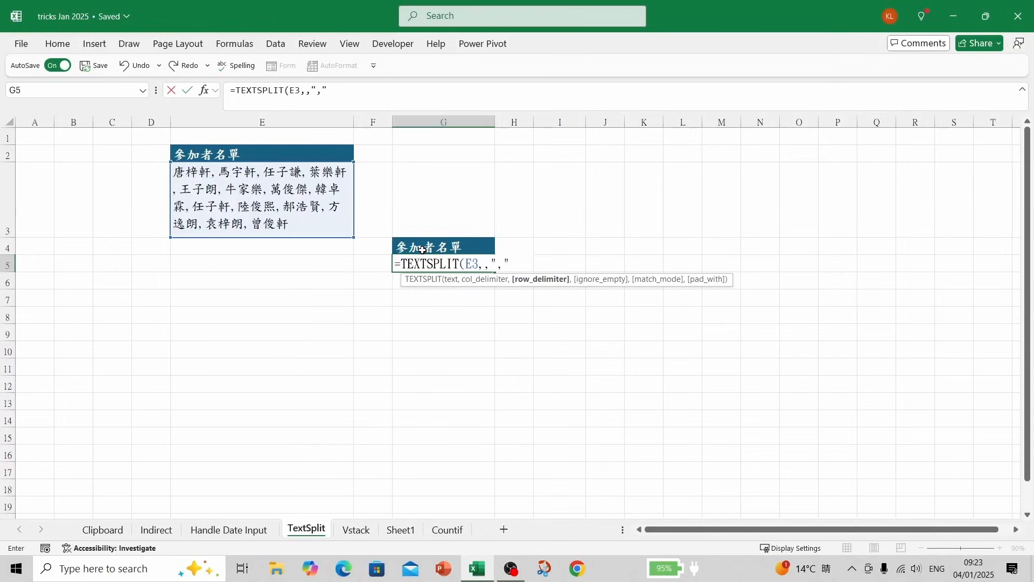
{"action": "type", "text": "\")"}
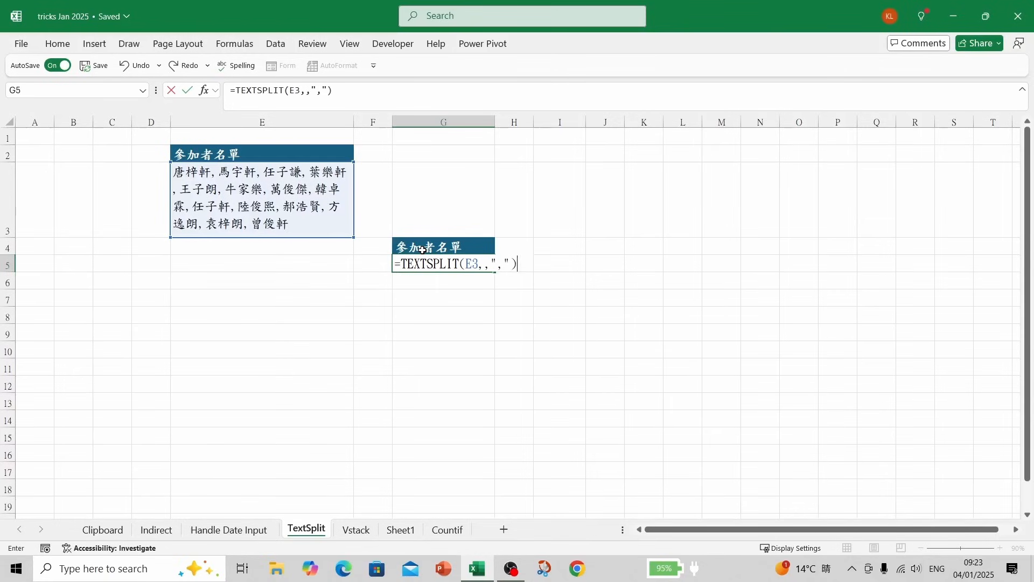
{"action": "key", "text": "Return"}
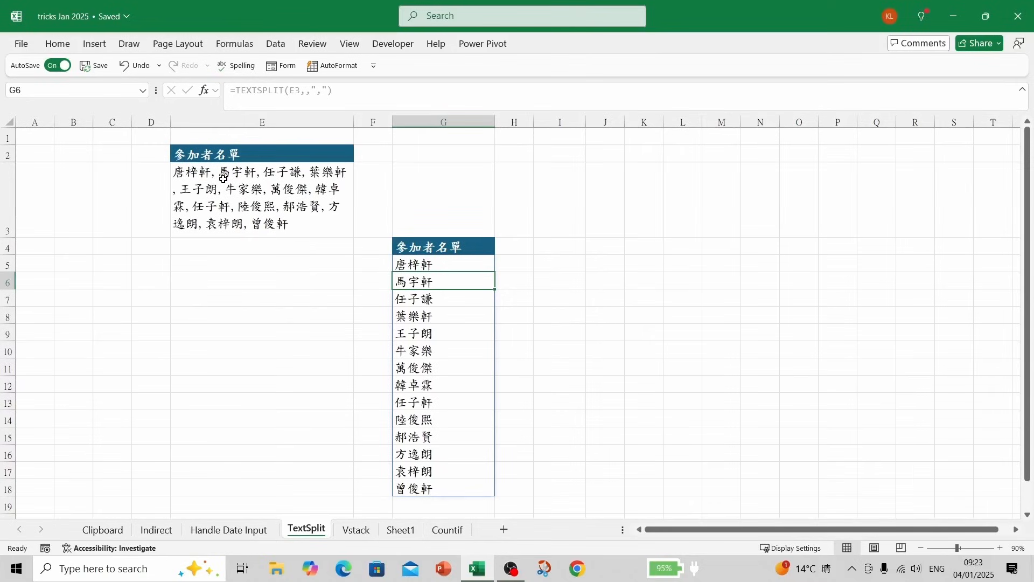
{"action": "left_click_drag", "start_coordinate": [447, 264], "coordinate": [448, 491]}
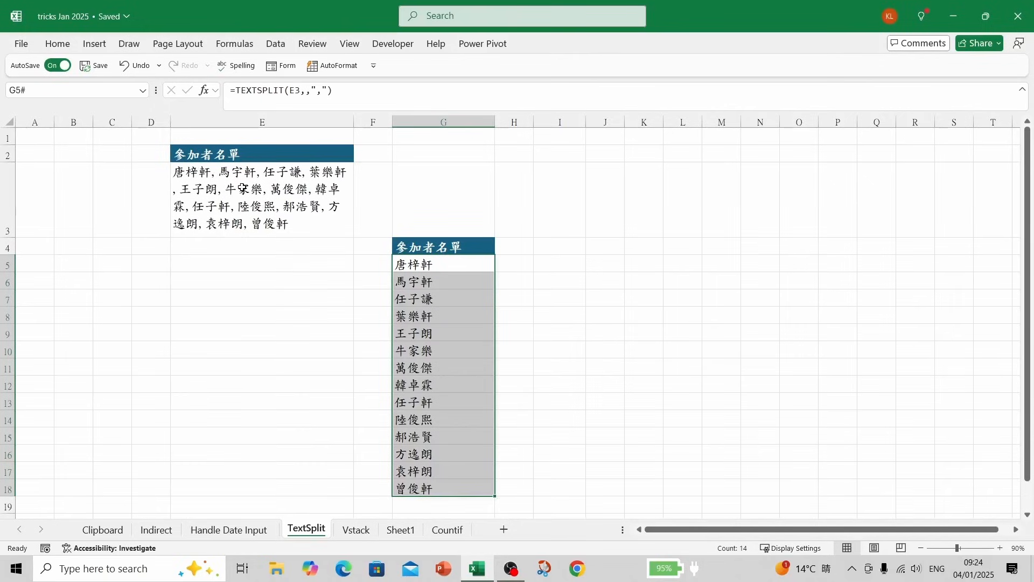
{"action": "left_click", "coordinate": [429, 248]}
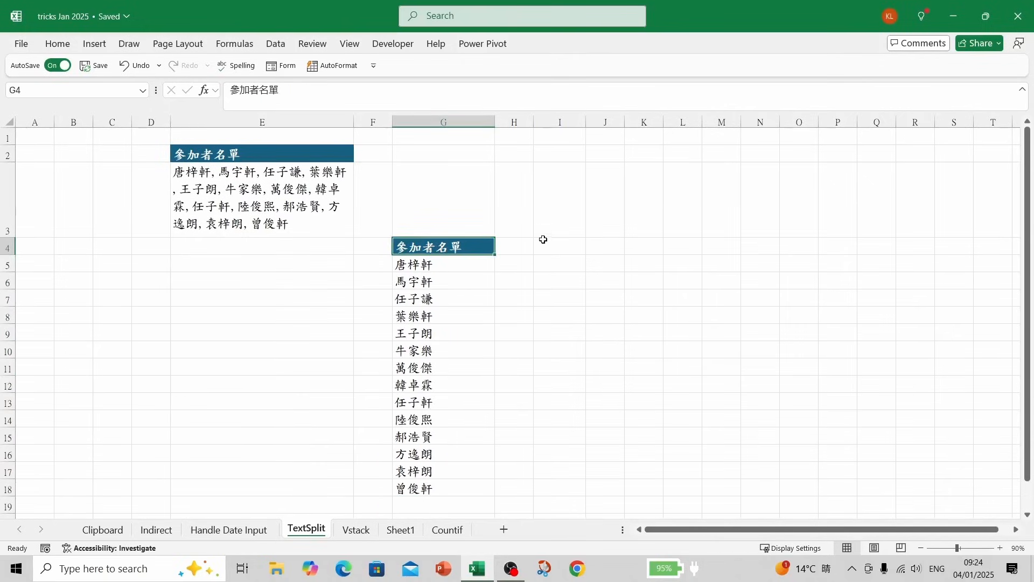
{"action": "left_click_drag", "start_coordinate": [525, 244], "coordinate": [915, 243]}
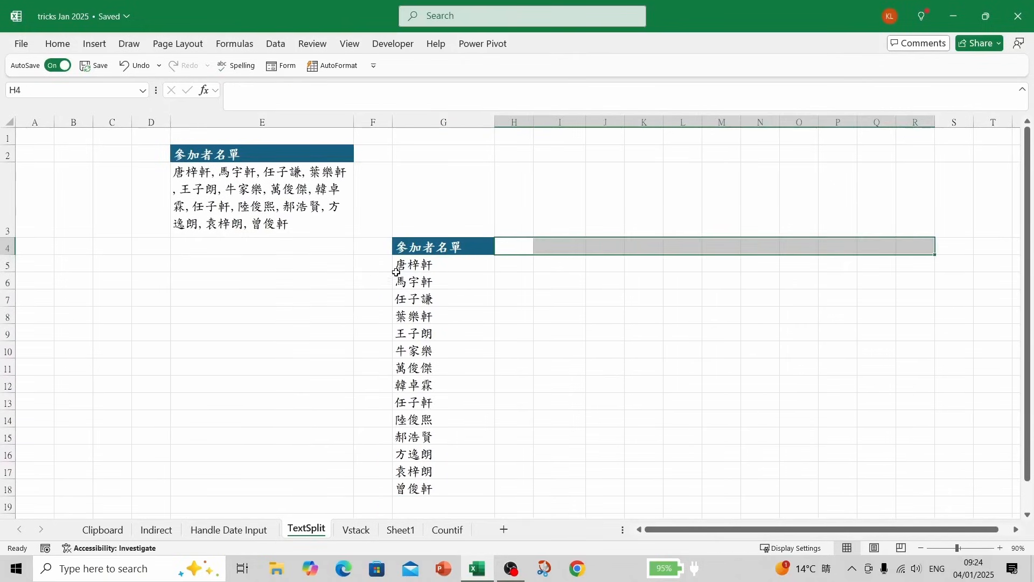
{"action": "left_click", "coordinate": [418, 248]}
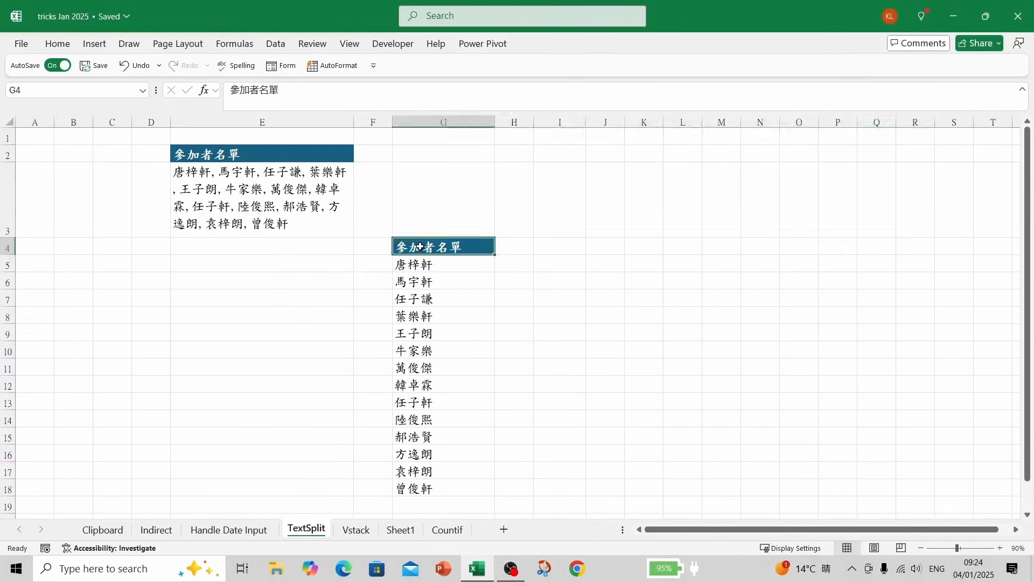
Step: Enter =TEXTSPLIT(E3,",") in H4 to split the participant list across the columns at each comma
{"action": "left_click", "coordinate": [516, 249]}
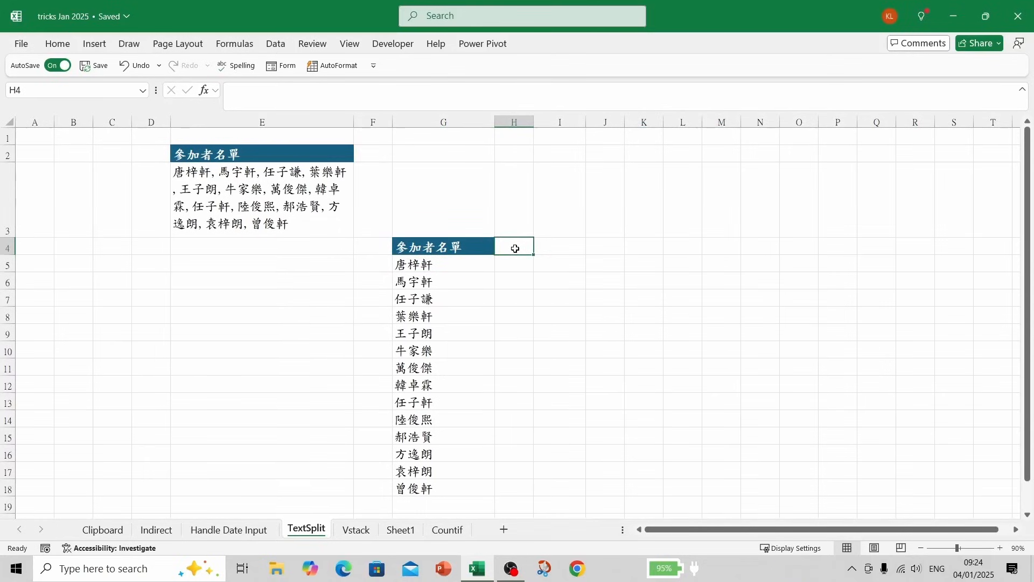
{"action": "type", "text": "="}
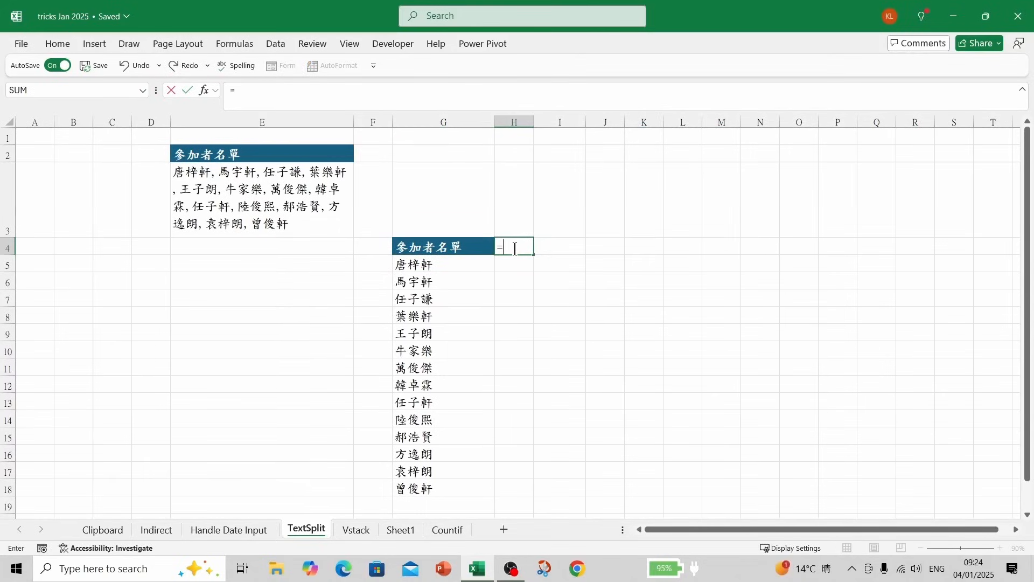
{"action": "type", "text": "text"}
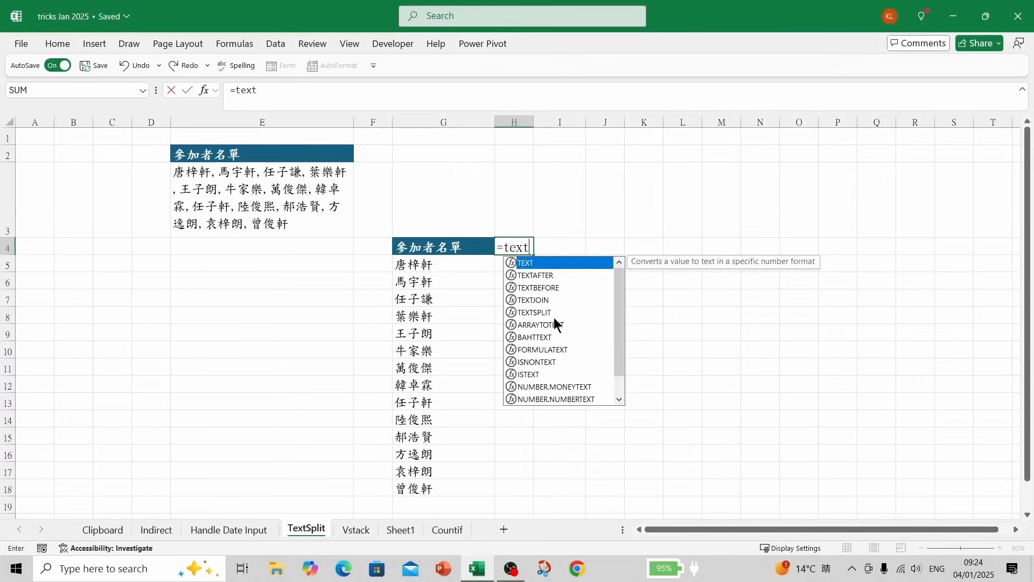
{"action": "double_click", "coordinate": [531, 313]}
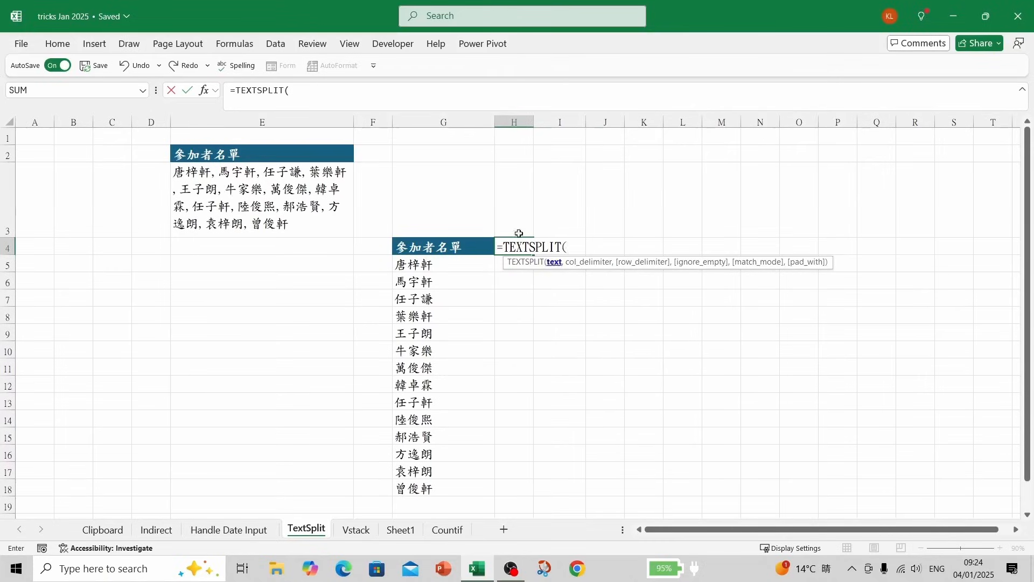
{"action": "left_click", "coordinate": [255, 191]}
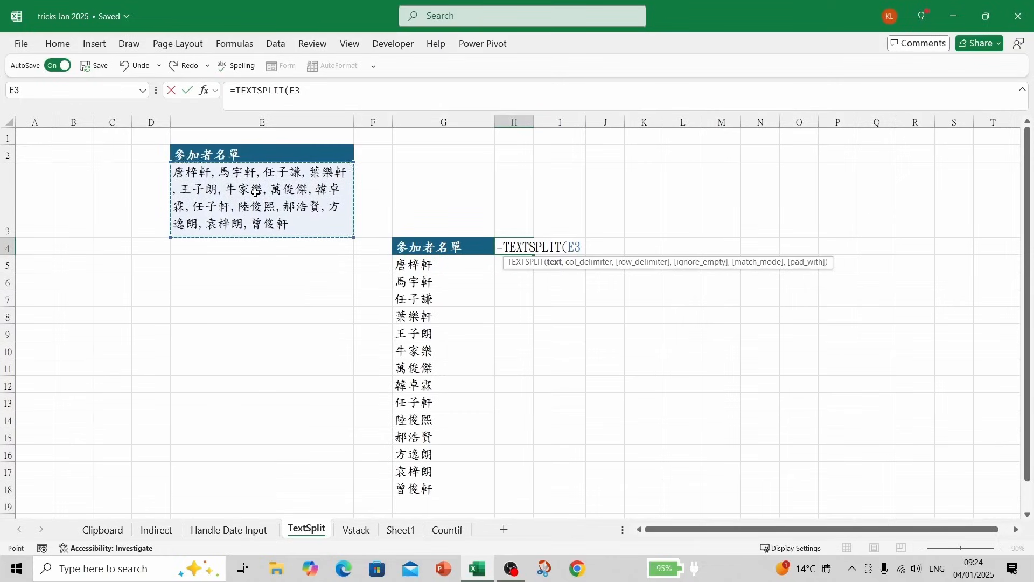
{"action": "type", "text": ",\","}
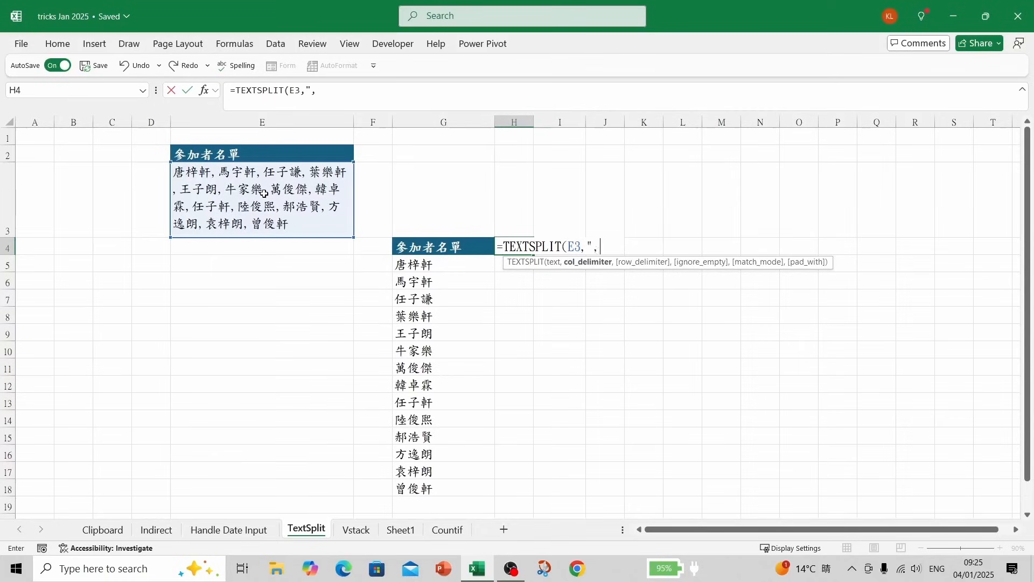
{"action": "key", "text": "Return"}
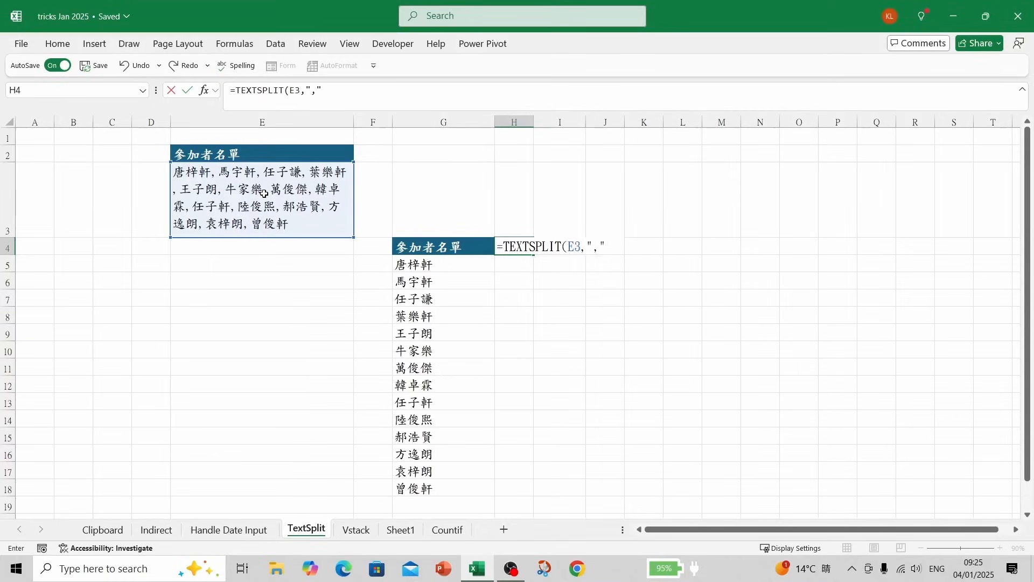
{"action": "key", "text": "Return"}
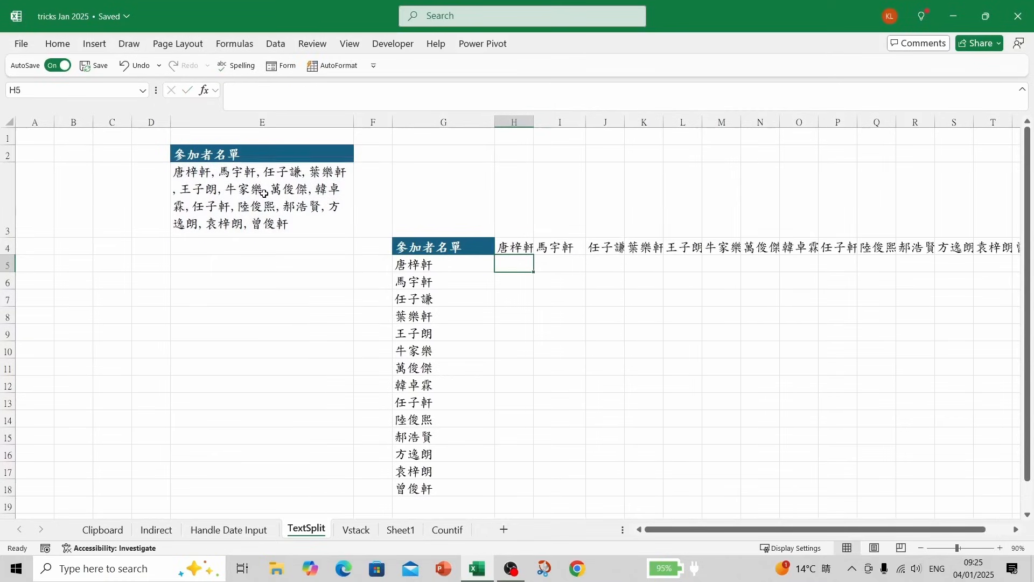
{"action": "left_click", "coordinate": [520, 247]}
{"action": "left_click", "coordinate": [237, 185]}
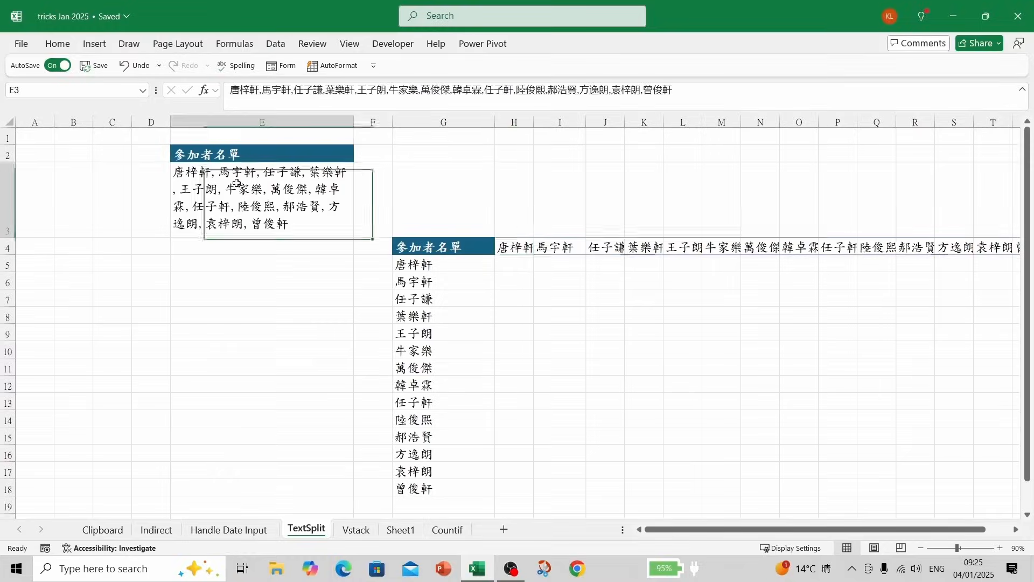
{"action": "left_click_drag", "start_coordinate": [524, 249], "coordinate": [1018, 248]}
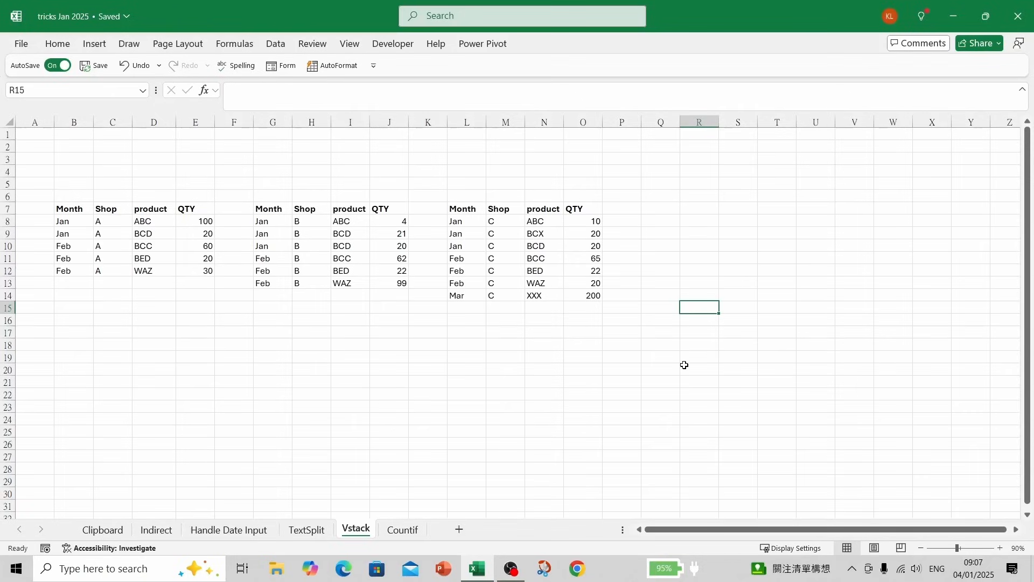
{"action": "left_click", "coordinate": [157, 231]}
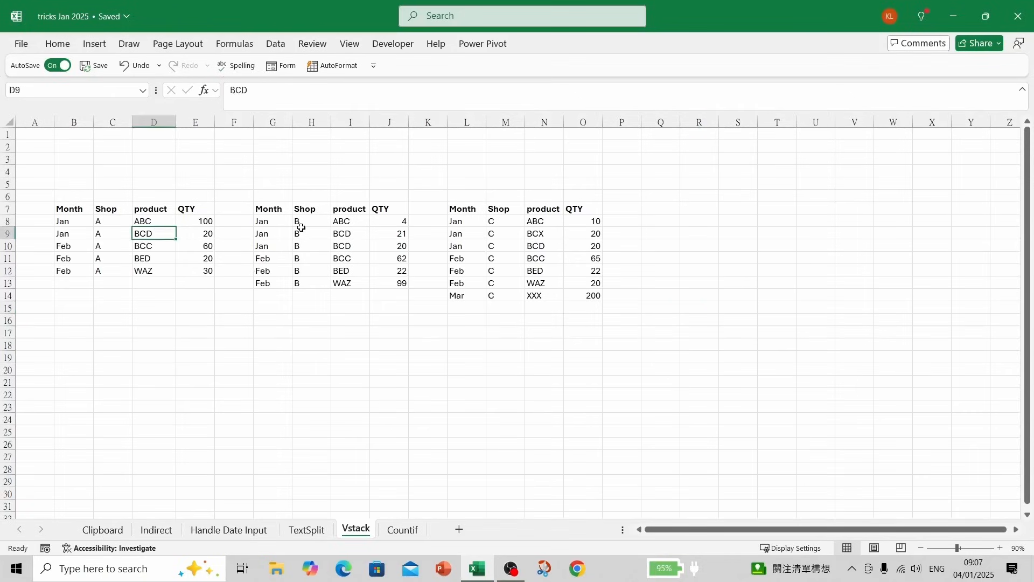
{"action": "left_click", "coordinate": [301, 229]}
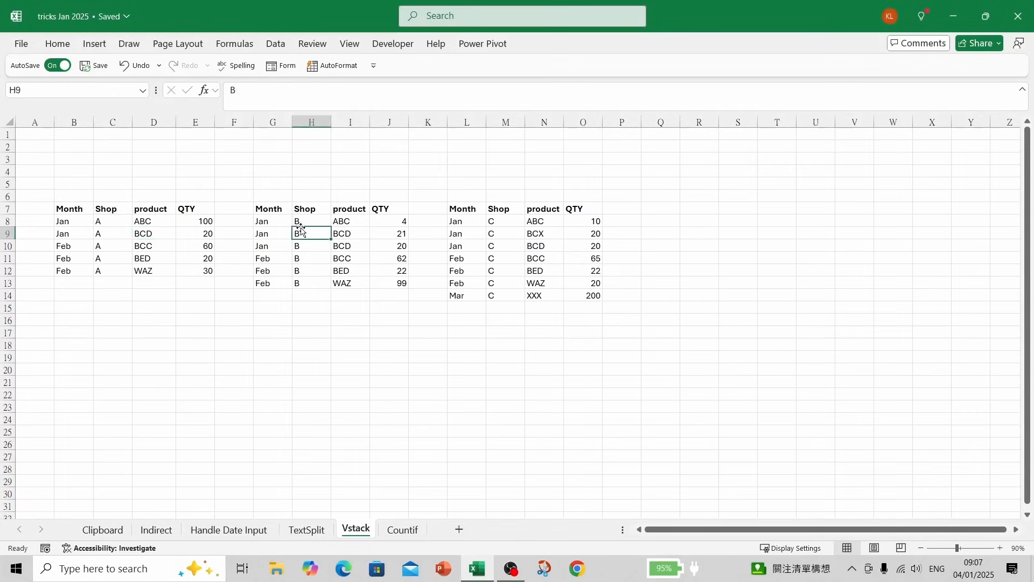
{"action": "left_click", "coordinate": [488, 246]}
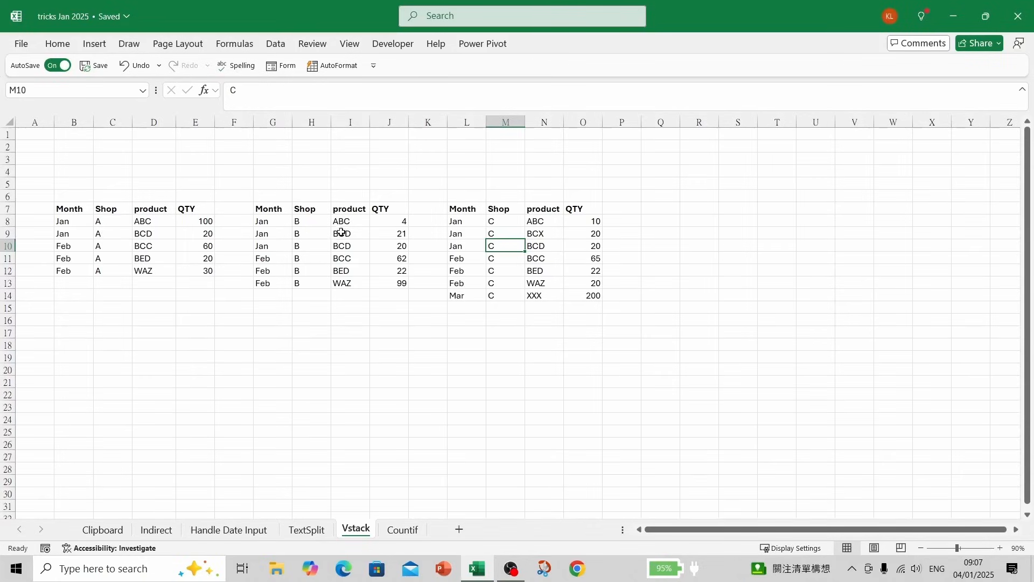
Step: Copy the Month, Shop, product and QTY headers from L7:O7 and paste them into Q7
{"action": "left_click", "coordinate": [468, 210]}
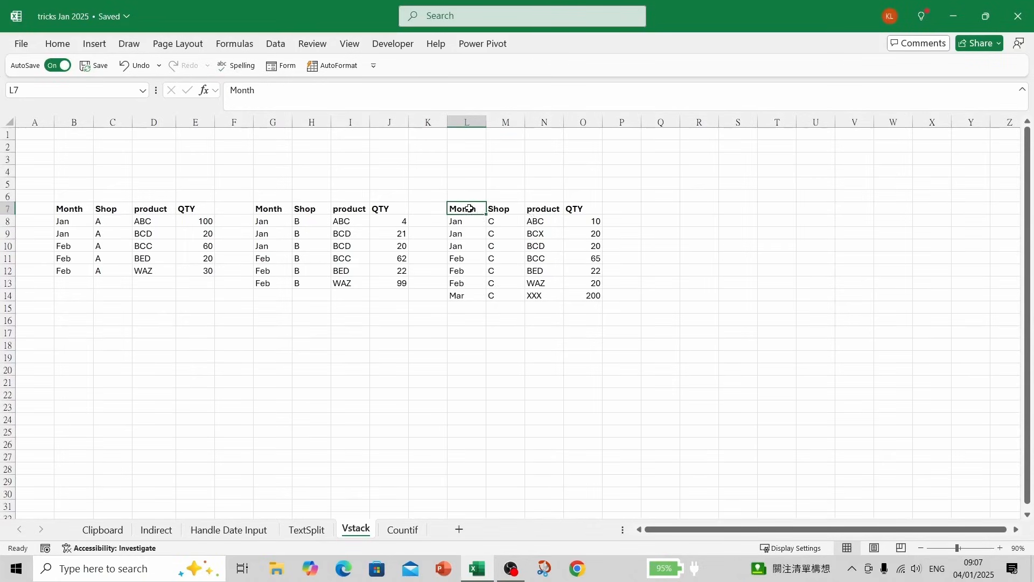
{"action": "left_click_drag", "start_coordinate": [560, 217], "coordinate": [575, 211]}
{"action": "right_click", "coordinate": [581, 217]}
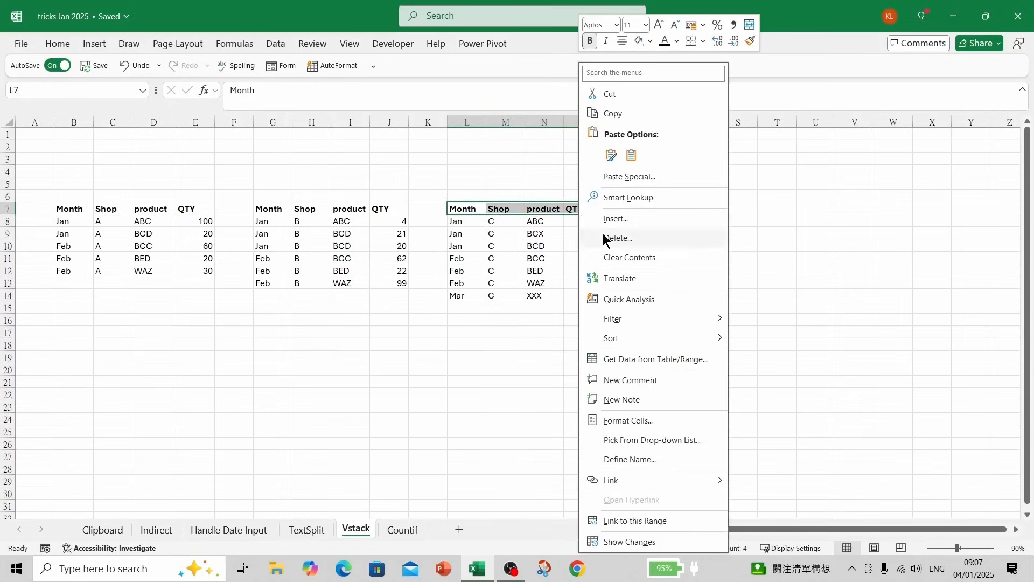
{"action": "left_click", "coordinate": [609, 119]}
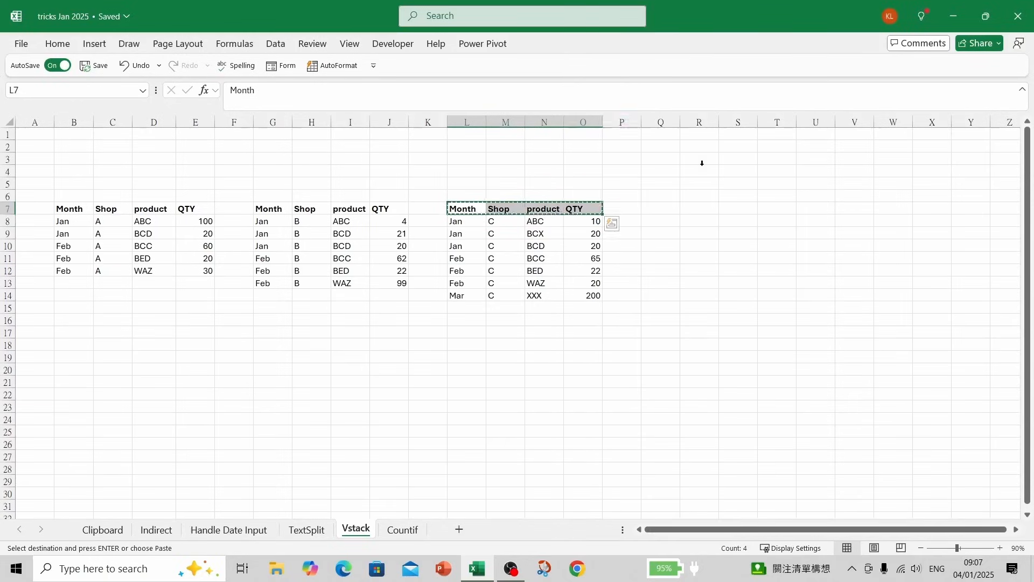
{"action": "left_click", "coordinate": [671, 207]}
{"action": "right_click", "coordinate": [671, 206]}
{"action": "left_click", "coordinate": [702, 175]}
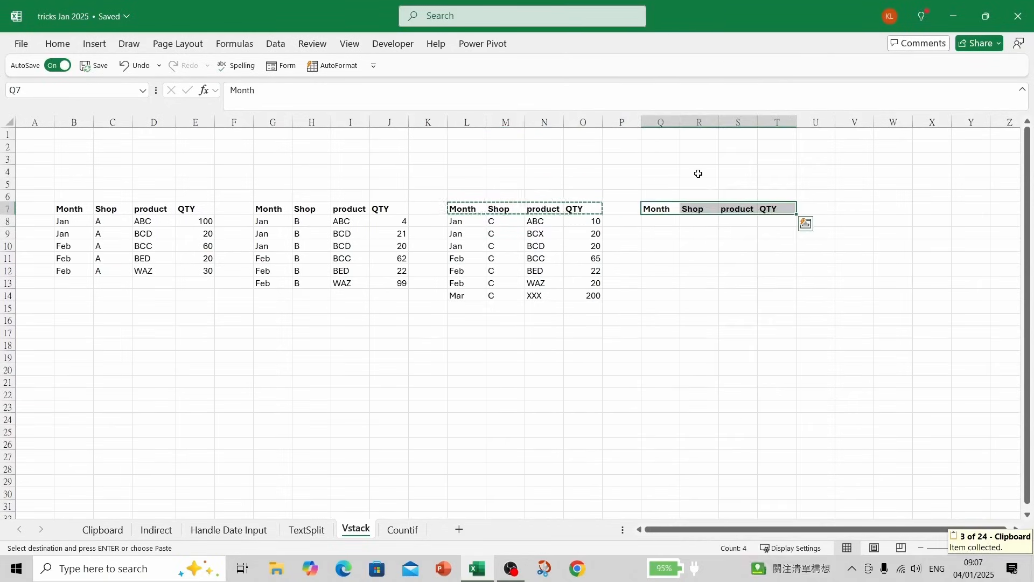
Step: Copy the shop A data rows in B8:E12 and paste them under the new headers at Q8
{"action": "left_click_drag", "start_coordinate": [62, 220], "coordinate": [195, 271]}
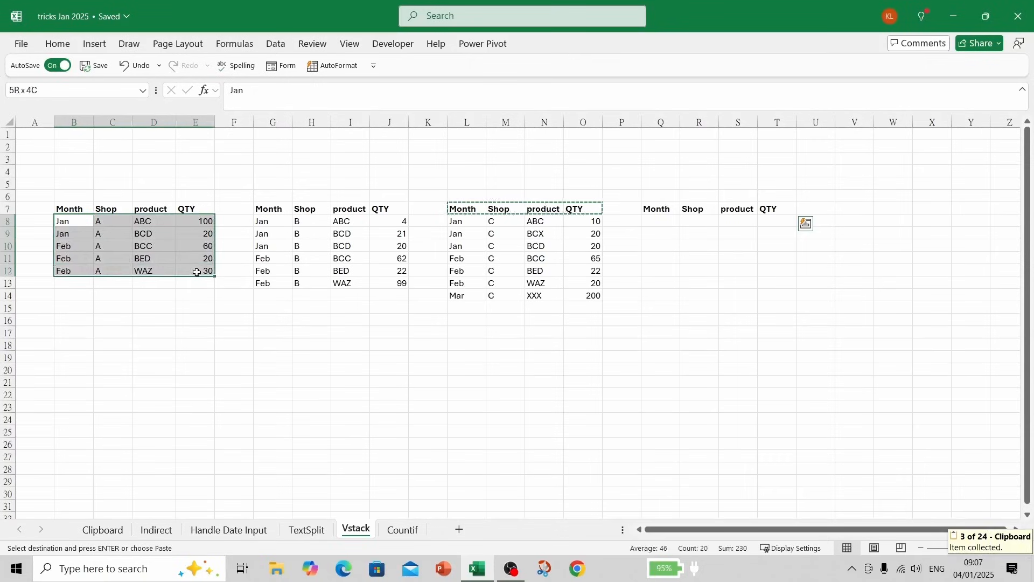
{"action": "key", "text": "ctrl+c"}
{"action": "left_click", "coordinate": [658, 221]}
{"action": "key", "text": "ctrl+v"}
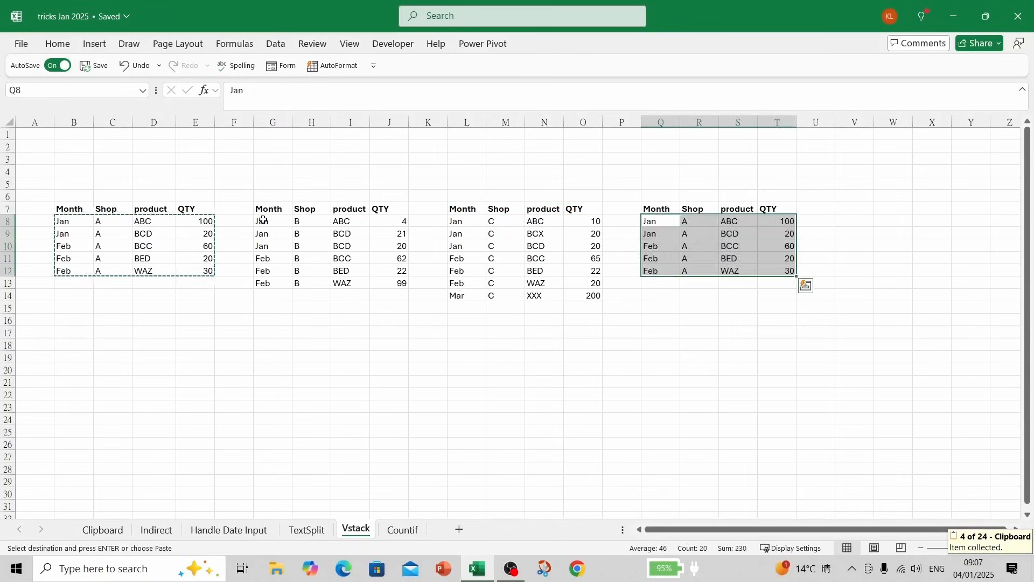
Step: Copy the shop B data rows in G8:J13 and paste them below the shop A rows at Q13
{"action": "left_click_drag", "start_coordinate": [264, 220], "coordinate": [382, 284]}
{"action": "key", "text": "ctrl+c"}
{"action": "left_click", "coordinate": [652, 284]}
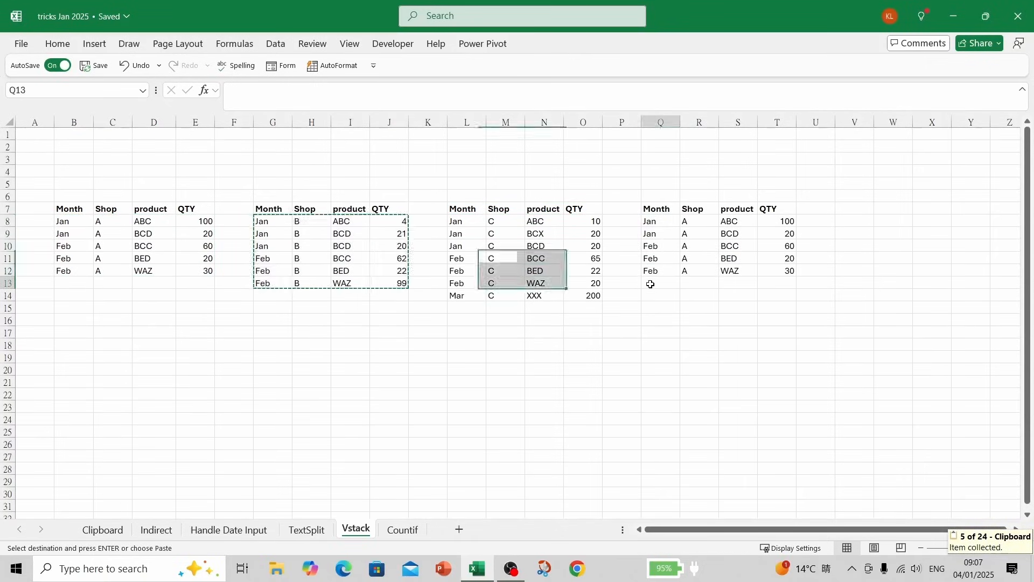
{"action": "key", "text": "ctrl+v"}
Step: Copy the shop C data rows in L8:O14 and paste them below the shop B rows at Q19
{"action": "left_click_drag", "start_coordinate": [456, 221], "coordinate": [573, 296]}
{"action": "key", "text": "ctrl+c"}
{"action": "left_click", "coordinate": [652, 357]}
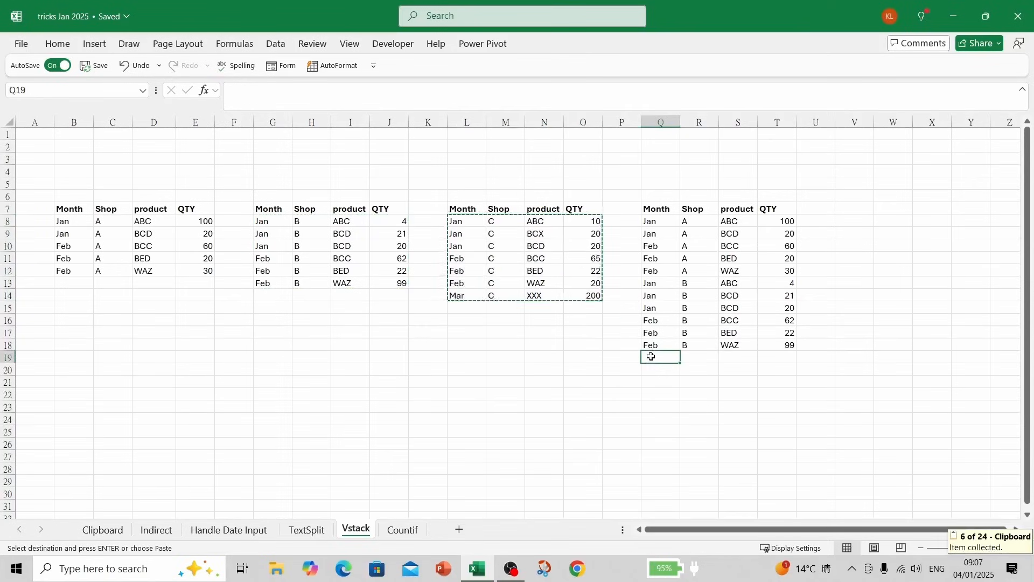
{"action": "key", "text": "ctrl+v"}
{"action": "left_click", "coordinate": [699, 423]}
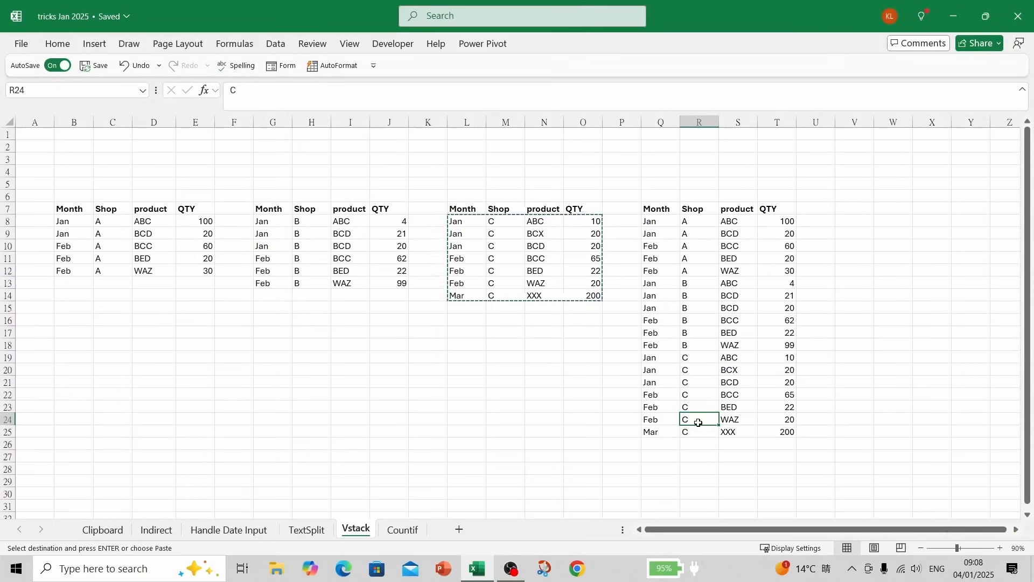
{"action": "type", "text": "`"}
{"action": "left_click", "coordinate": [660, 432]}
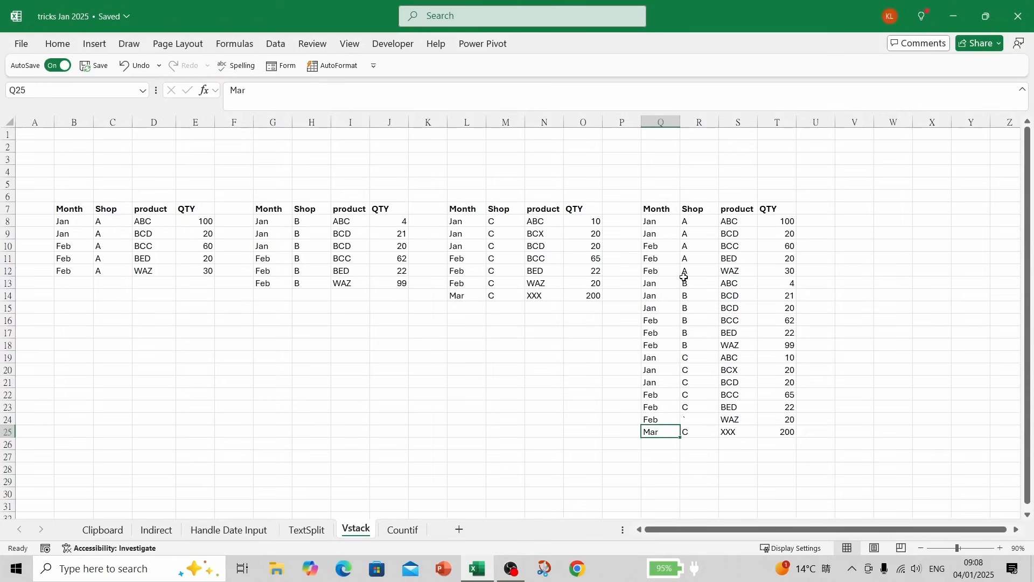
Step: Clear the manually pasted shop rows in Q8:T25, keeping the header row above them
{"action": "left_click_drag", "start_coordinate": [650, 221], "coordinate": [792, 433]}
{"action": "key", "text": "Delete"}
{"action": "left_click", "coordinate": [512, 393]}
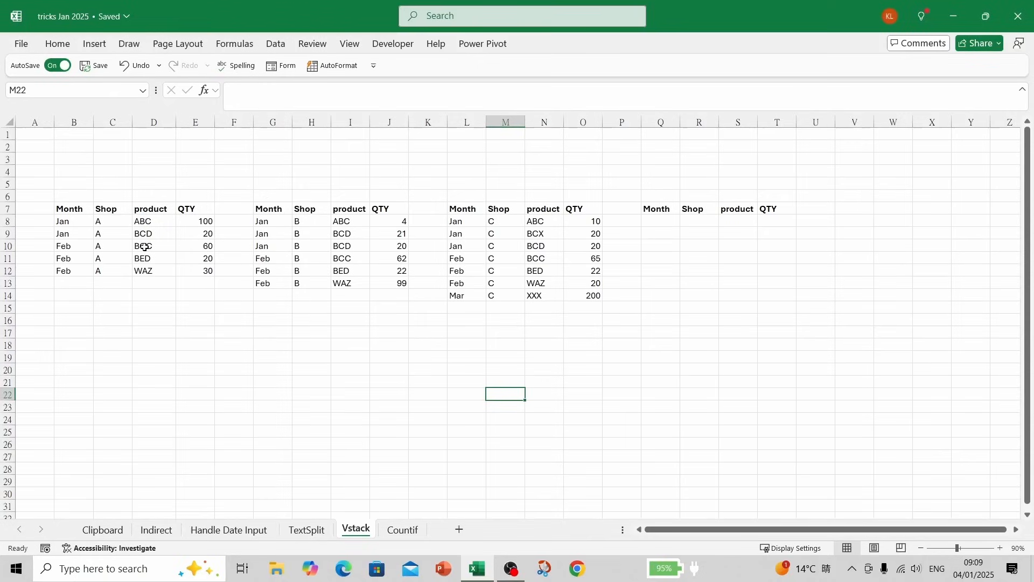
Step: Convert the shop A range B7:E12 into an Excel table with headers
{"action": "left_click", "coordinate": [114, 248]}
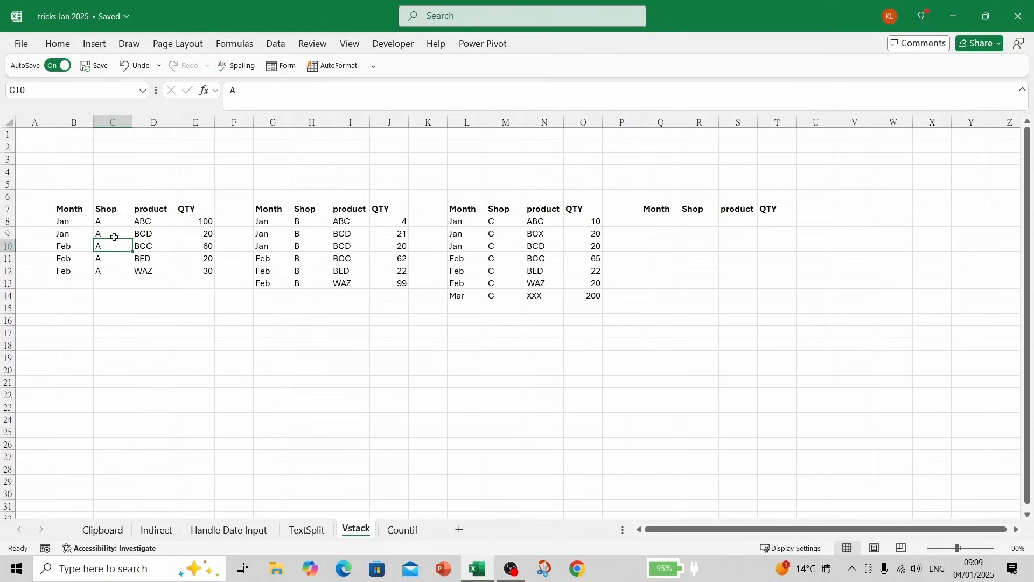
{"action": "left_click", "coordinate": [89, 45]}
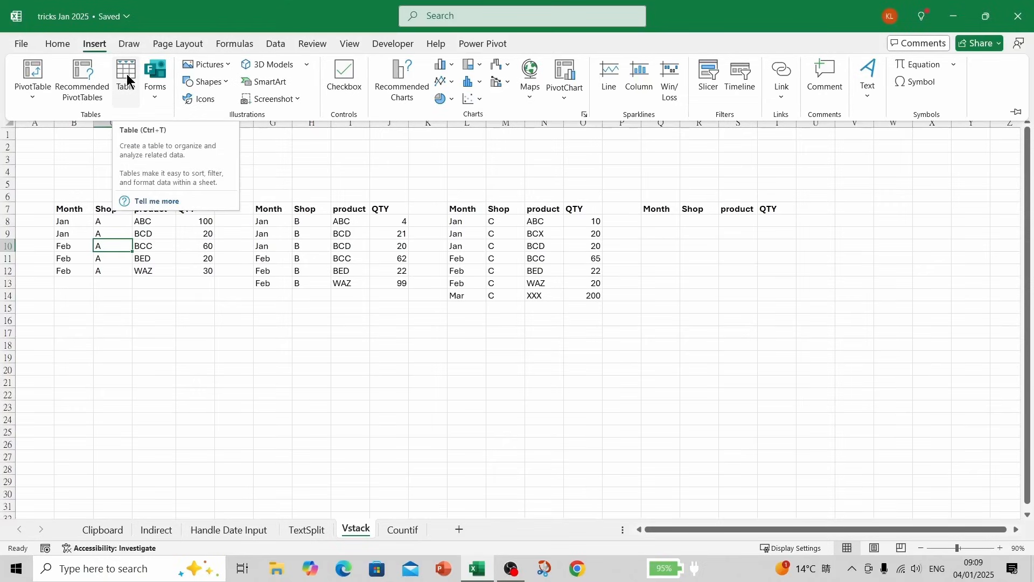
{"action": "left_click", "coordinate": [127, 73]}
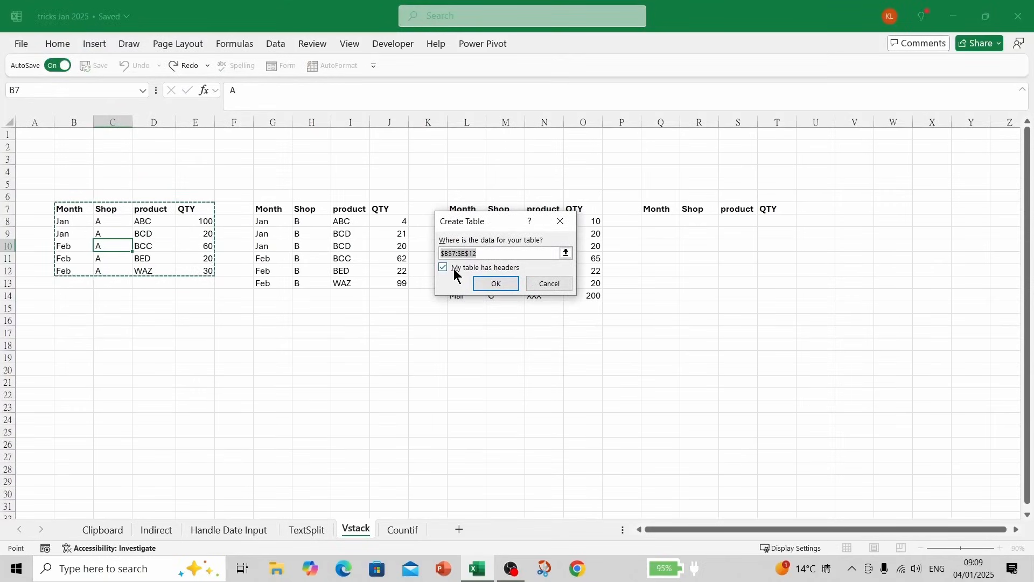
{"action": "left_click", "coordinate": [487, 281]}
{"action": "left_click", "coordinate": [164, 266]}
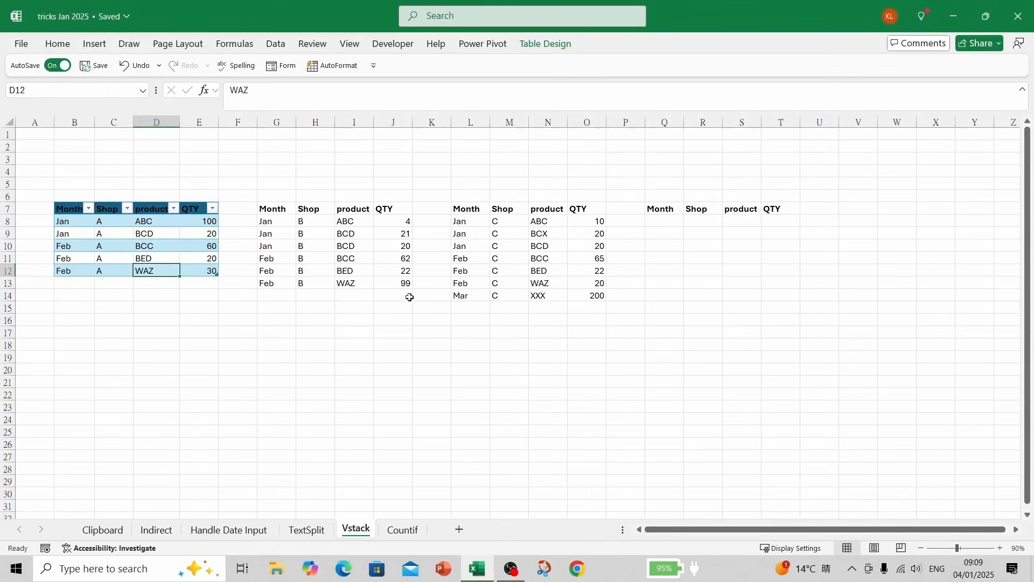
Step: Convert the shop B range G7:J13 into an Excel table with headers
{"action": "left_click", "coordinate": [314, 248]}
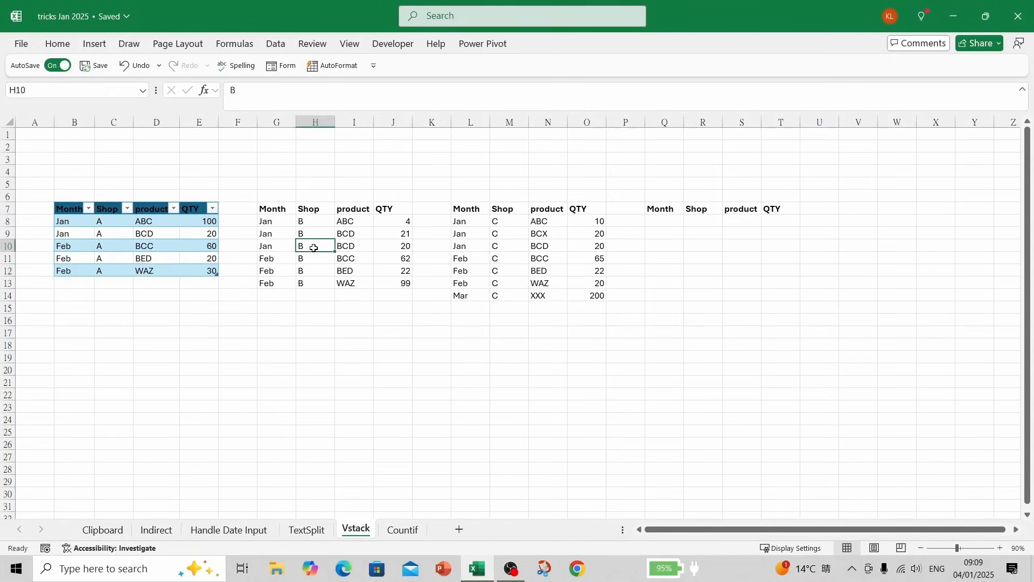
{"action": "left_click", "coordinate": [92, 48]}
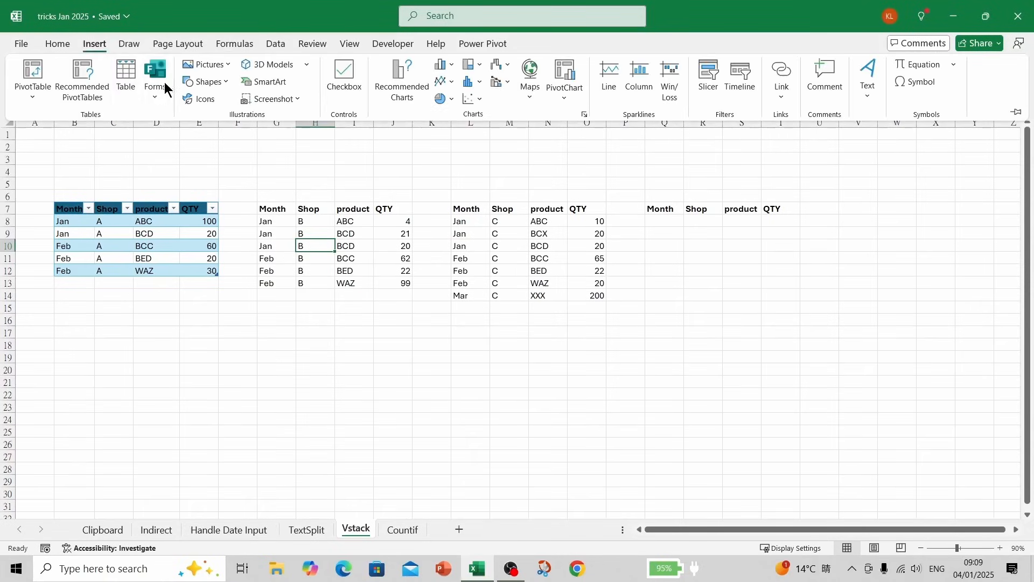
{"action": "left_click", "coordinate": [128, 76]}
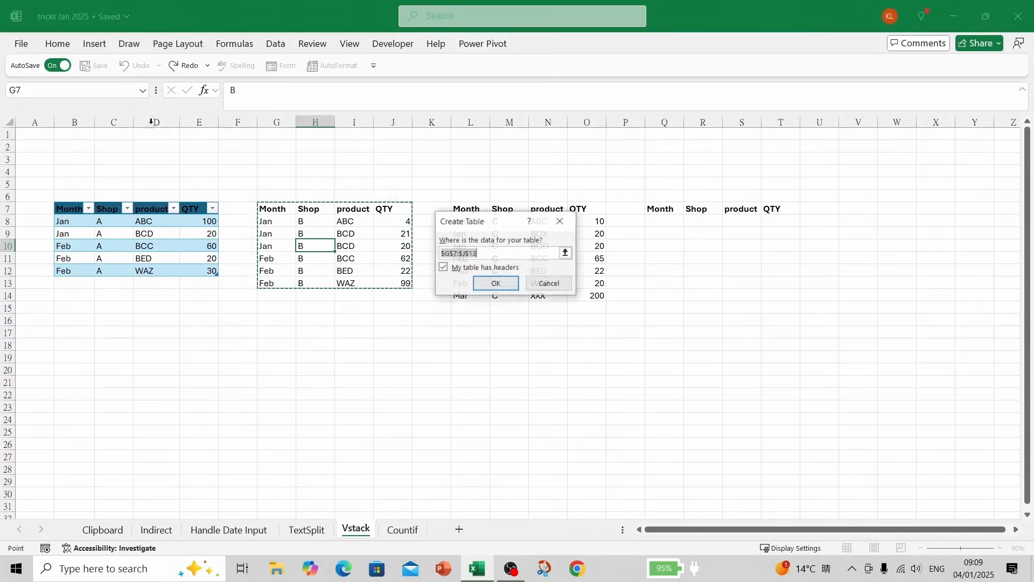
{"action": "left_click", "coordinate": [487, 284]}
Step: Convert the shop C range beginning at L7 into an Excel table with headers
{"action": "left_click", "coordinate": [484, 244]}
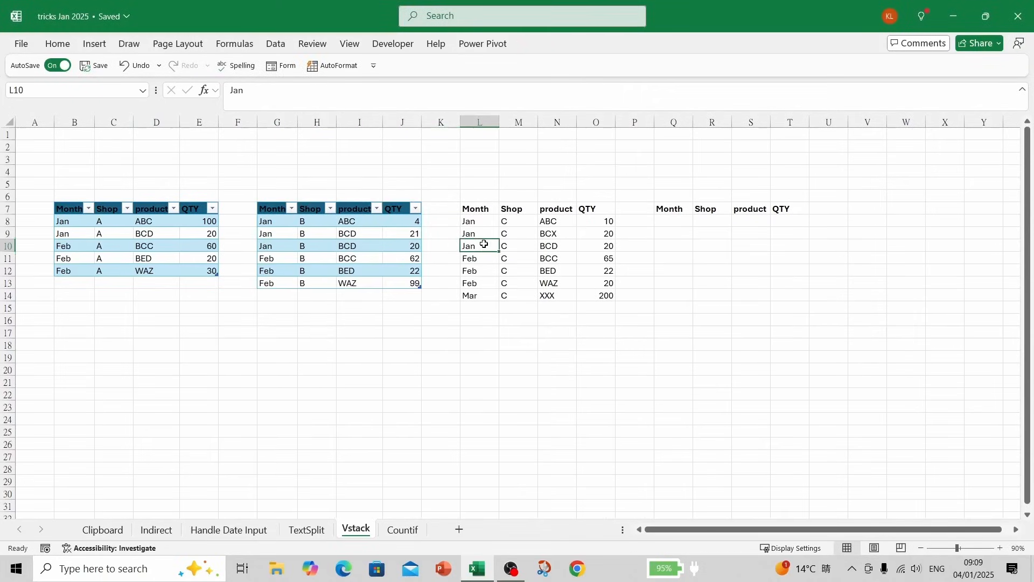
{"action": "left_click", "coordinate": [96, 44]}
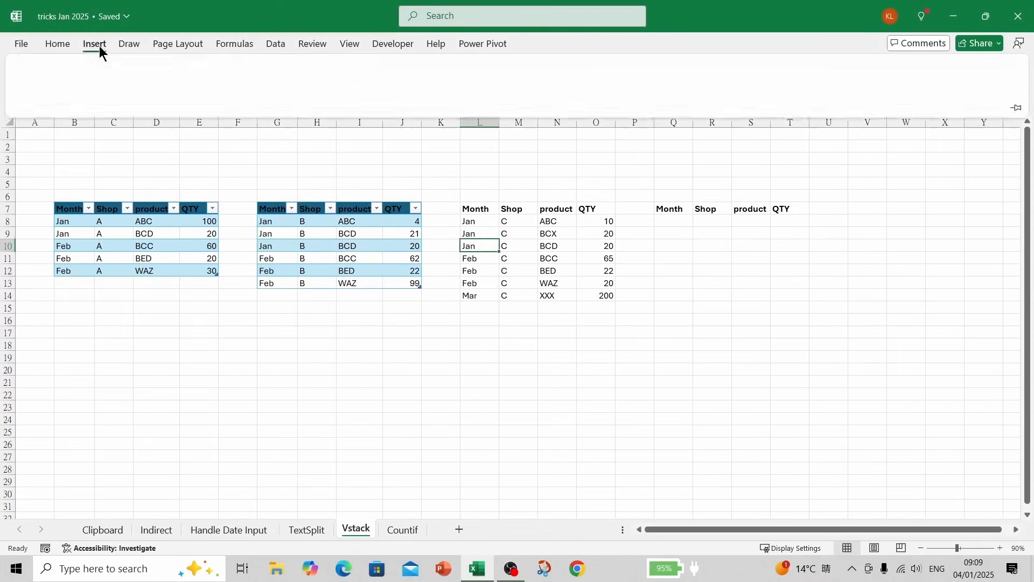
{"action": "left_click", "coordinate": [120, 79]}
{"action": "left_click", "coordinate": [492, 284]}
{"action": "left_click", "coordinate": [522, 341]}
{"action": "left_click", "coordinate": [618, 385]}
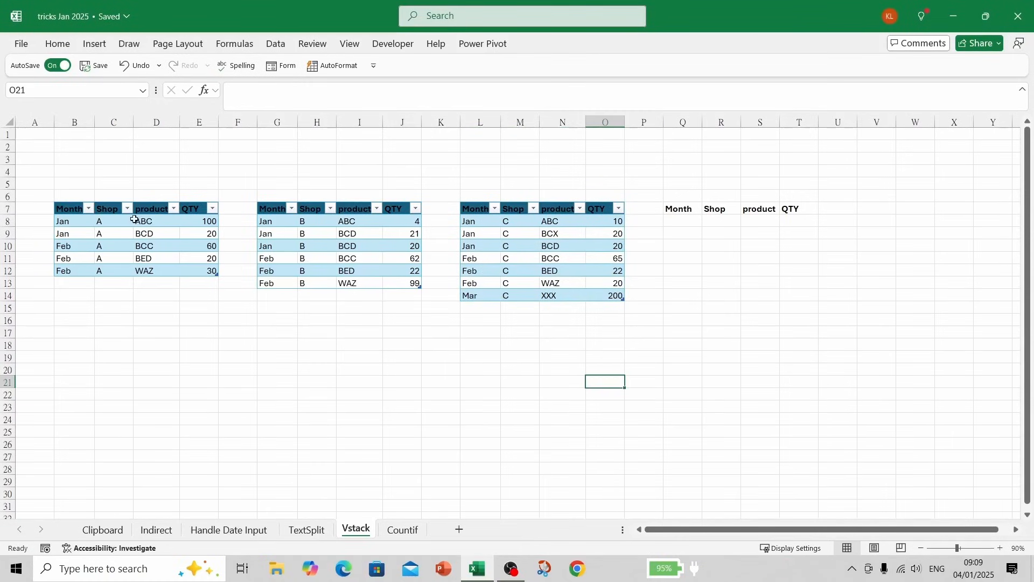
Step: Set the font colour of the shop A table's header row B7:E7 to white
{"action": "left_click_drag", "start_coordinate": [76, 209], "coordinate": [196, 209]}
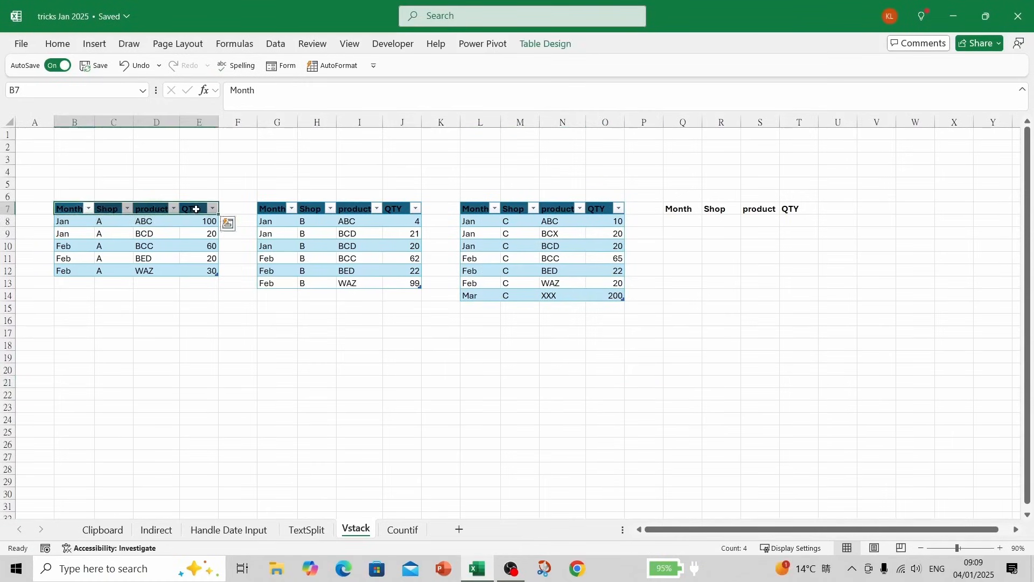
{"action": "right_click", "coordinate": [195, 209]}
{"action": "left_click", "coordinate": [301, 84]}
{"action": "right_click", "coordinate": [201, 208]}
{"action": "left_click", "coordinate": [296, 35]}
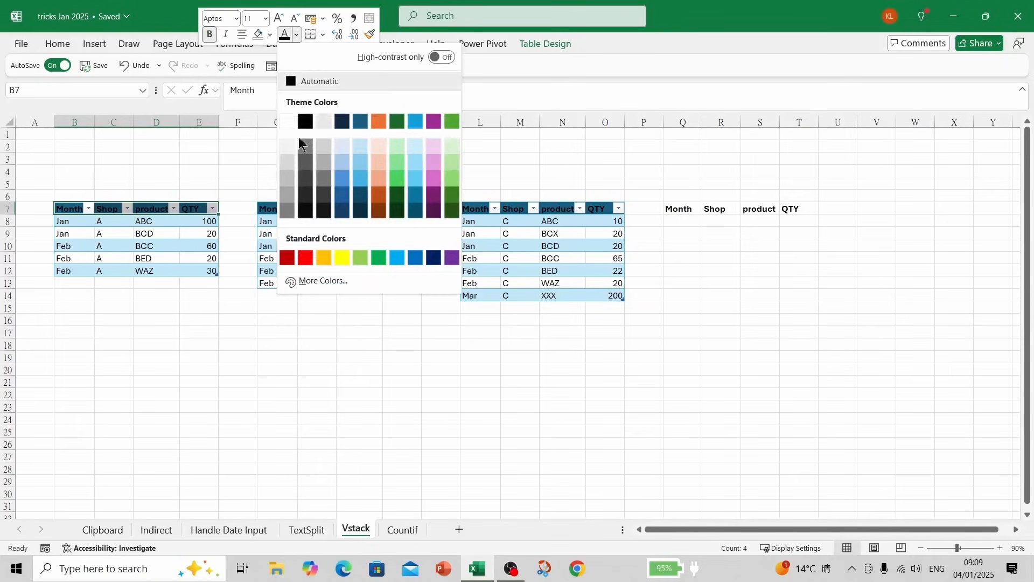
{"action": "left_click", "coordinate": [289, 125]}
Step: Apply the white font colour to the header rows of the shop B and shop C tables
{"action": "left_click_drag", "start_coordinate": [271, 209], "coordinate": [401, 210]}
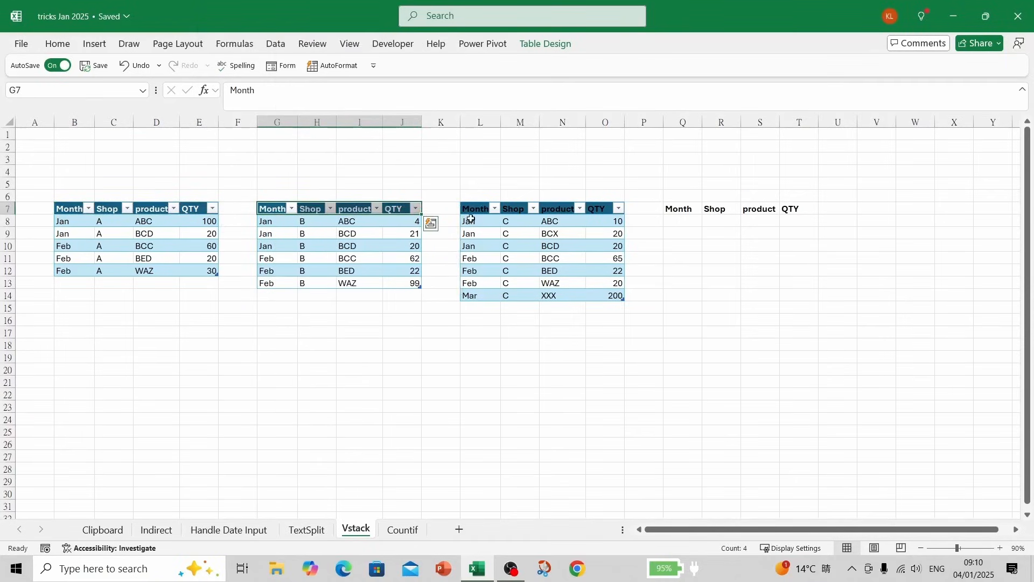
{"action": "left_click_drag", "start_coordinate": [473, 209], "coordinate": [607, 212]}
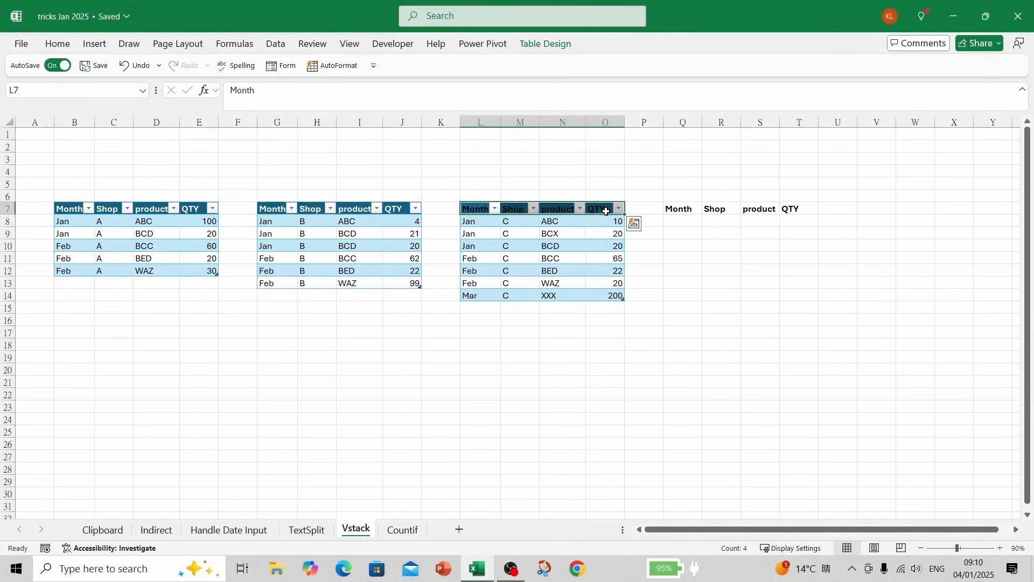
{"action": "left_click", "coordinate": [602, 271]}
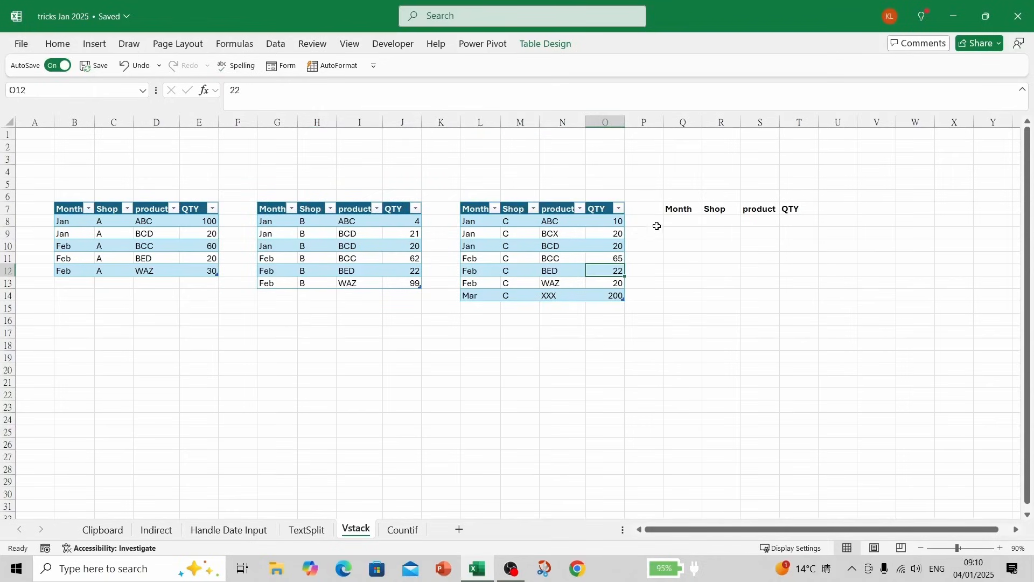
Step: Enter =VSTACK(Table2,Table3,Table4) in Q8 to stack the shop A, B and C tables under the combined headers
{"action": "left_click", "coordinate": [673, 224]}
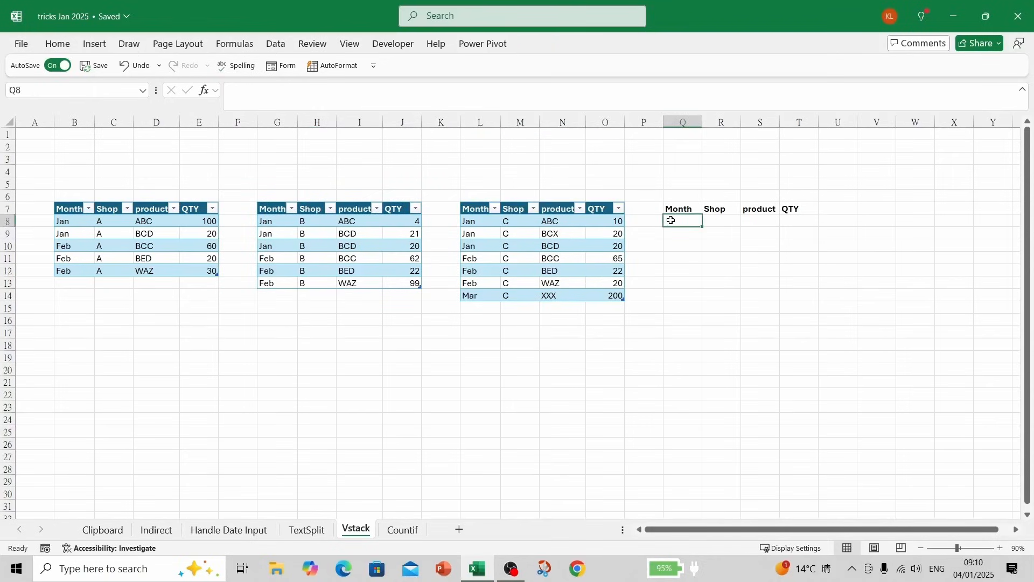
{"action": "type", "text": "=v"}
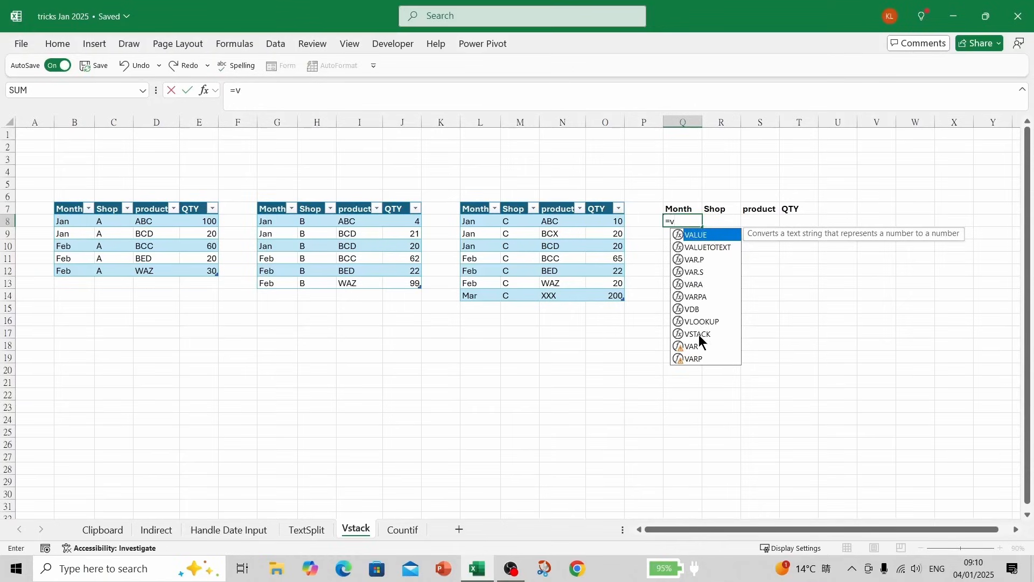
{"action": "double_click", "coordinate": [699, 334]}
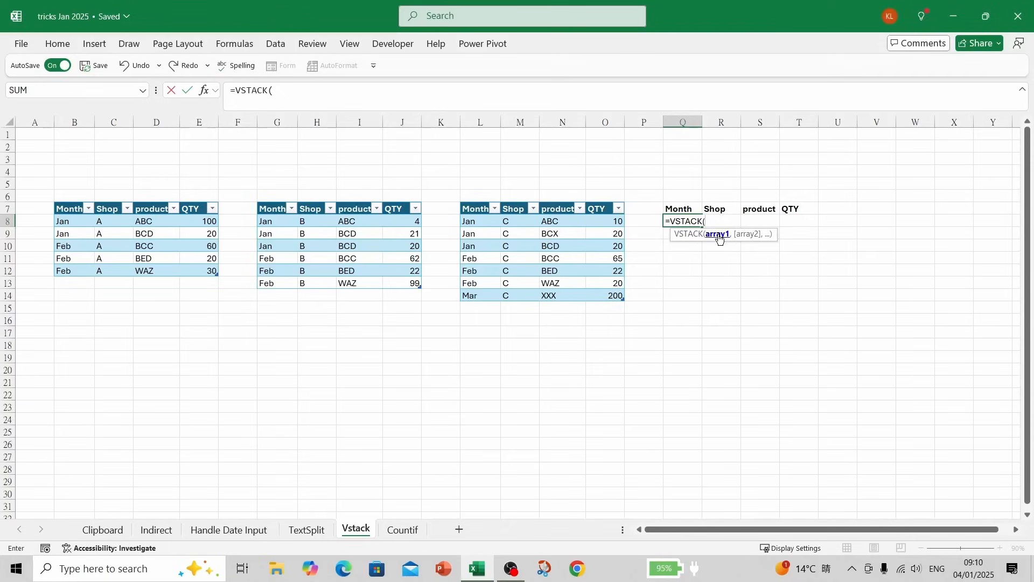
{"action": "left_click", "coordinate": [57, 204]}
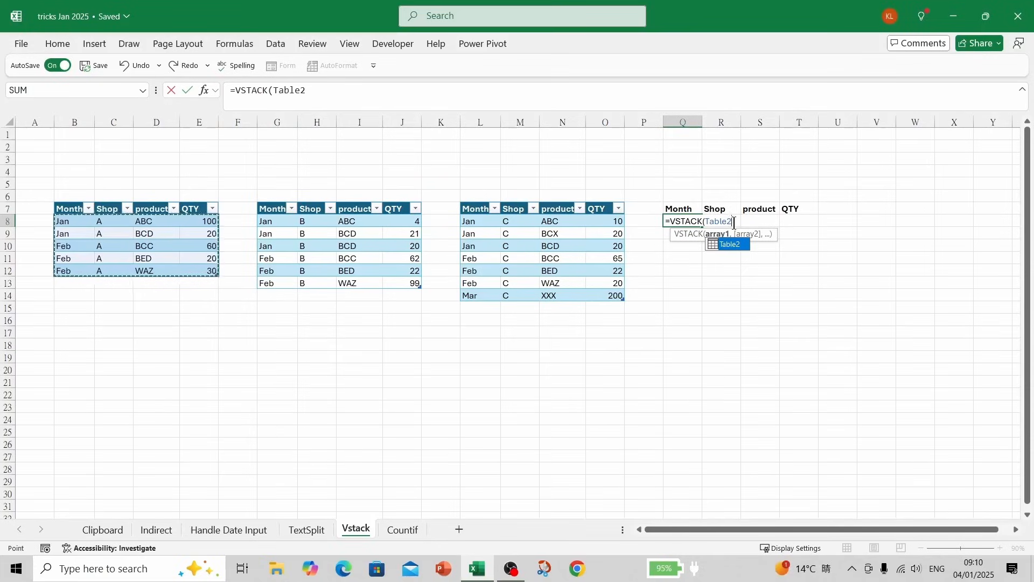
{"action": "type", "text": ","}
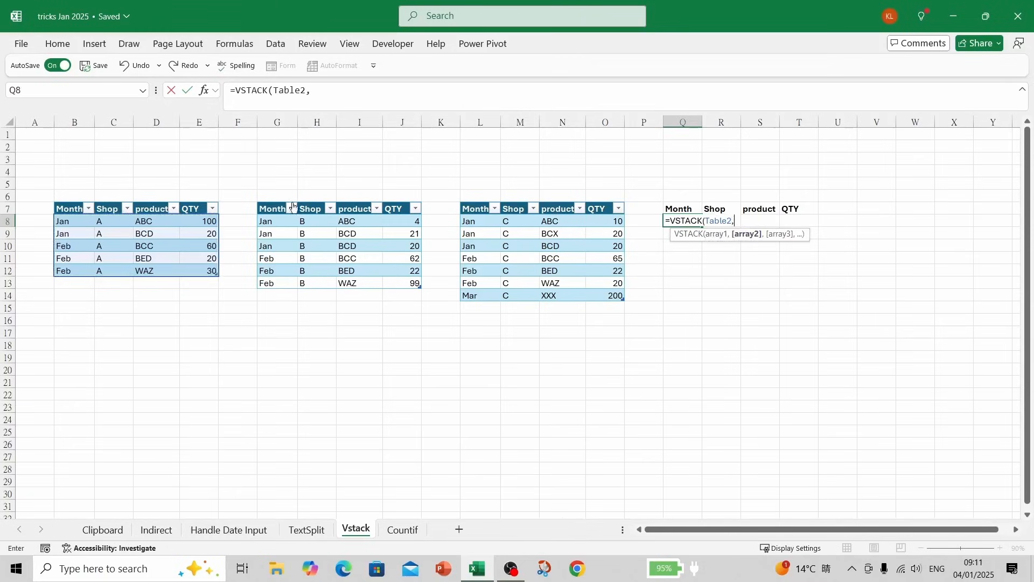
{"action": "left_click", "coordinate": [257, 206]}
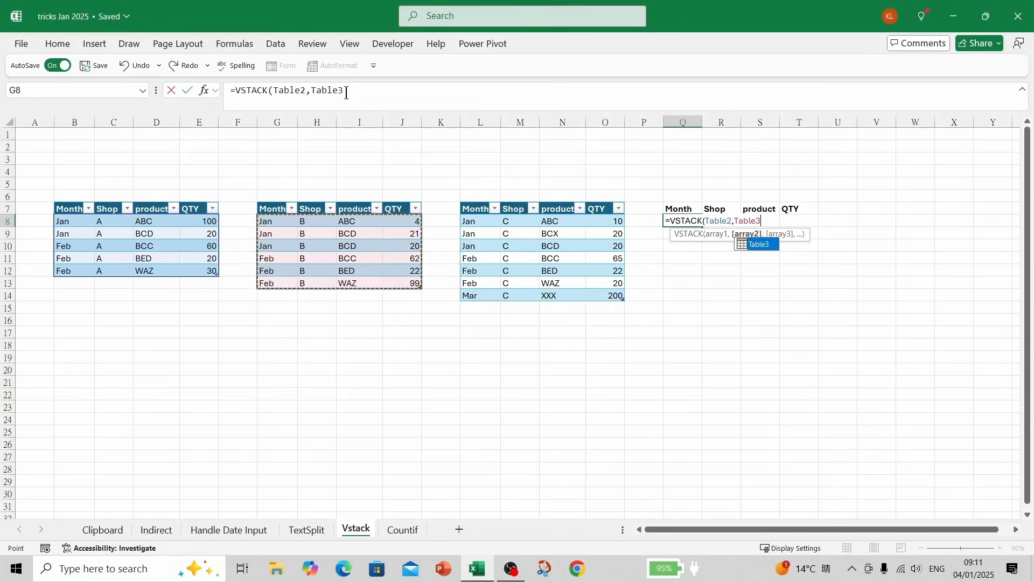
{"action": "type", "text": ","}
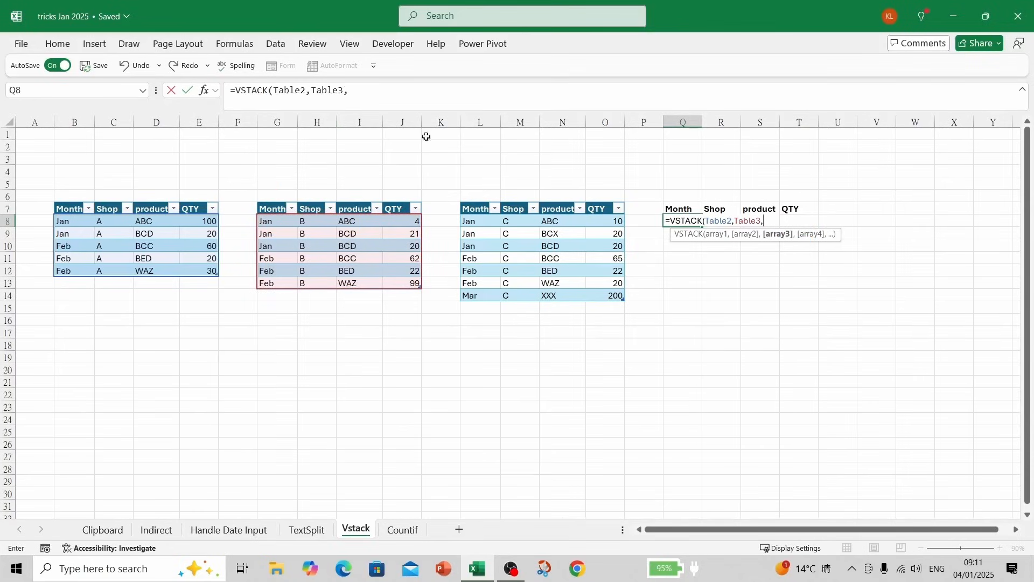
{"action": "left_click", "coordinate": [460, 200]}
{"action": "left_click", "coordinate": [455, 197]}
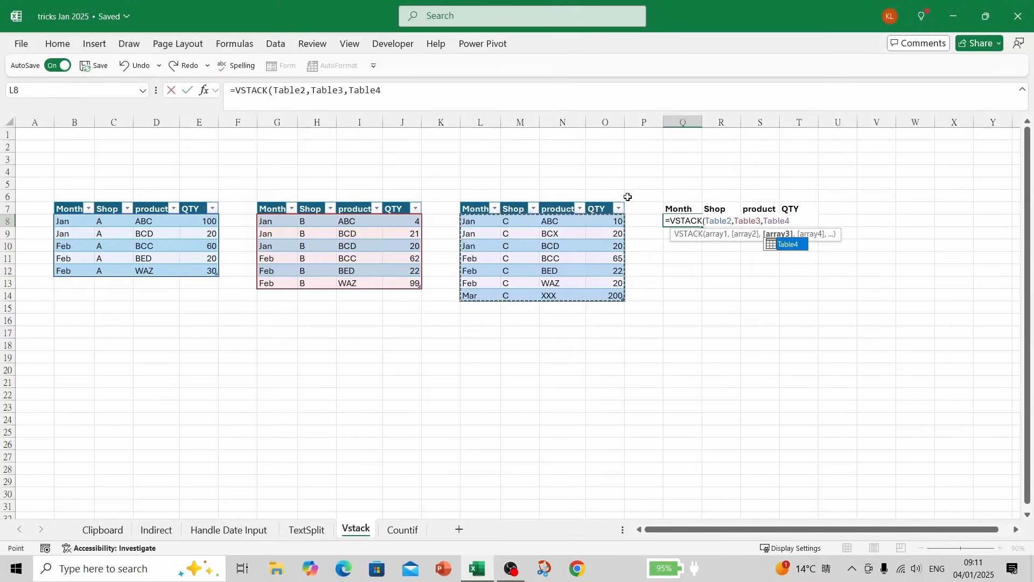
{"action": "type", "text": ")"}
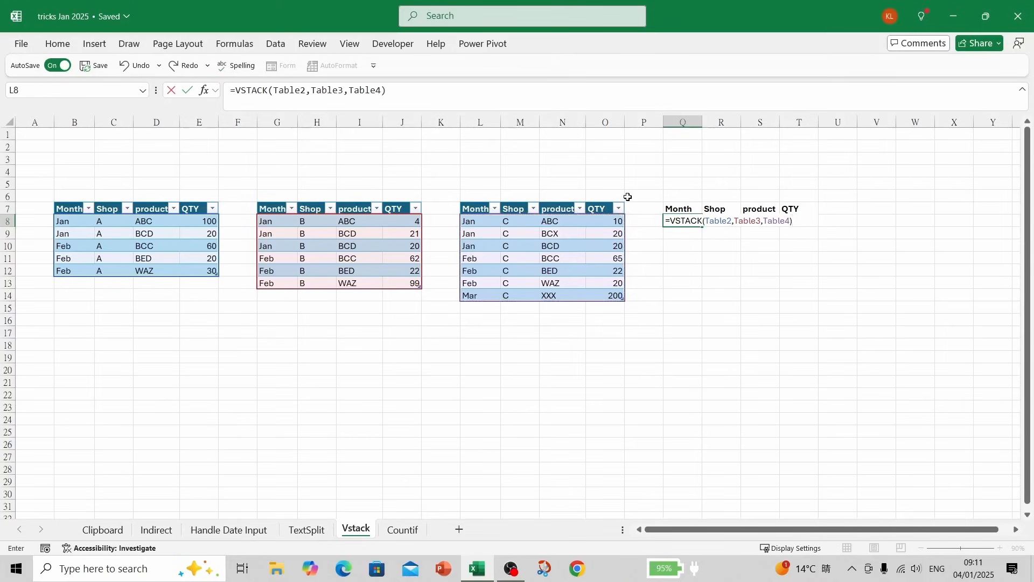
{"action": "key", "text": "Return"}
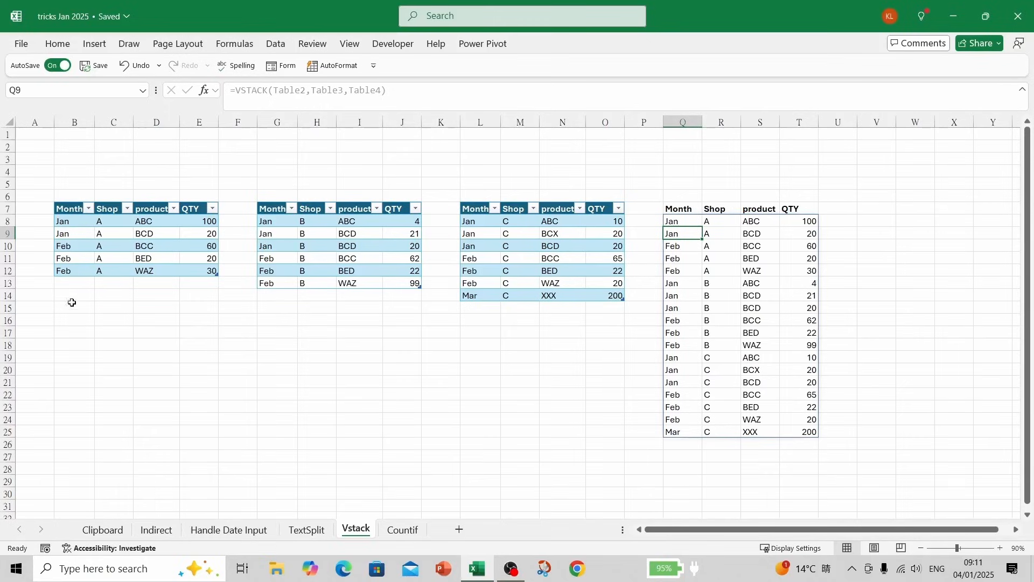
Step: Copy the last shop A row B12:E12 and paste it into row 13 directly below the table
{"action": "left_click_drag", "start_coordinate": [65, 271], "coordinate": [189, 271]}
{"action": "right_click", "coordinate": [189, 271]}
{"action": "left_click", "coordinate": [225, 107]}
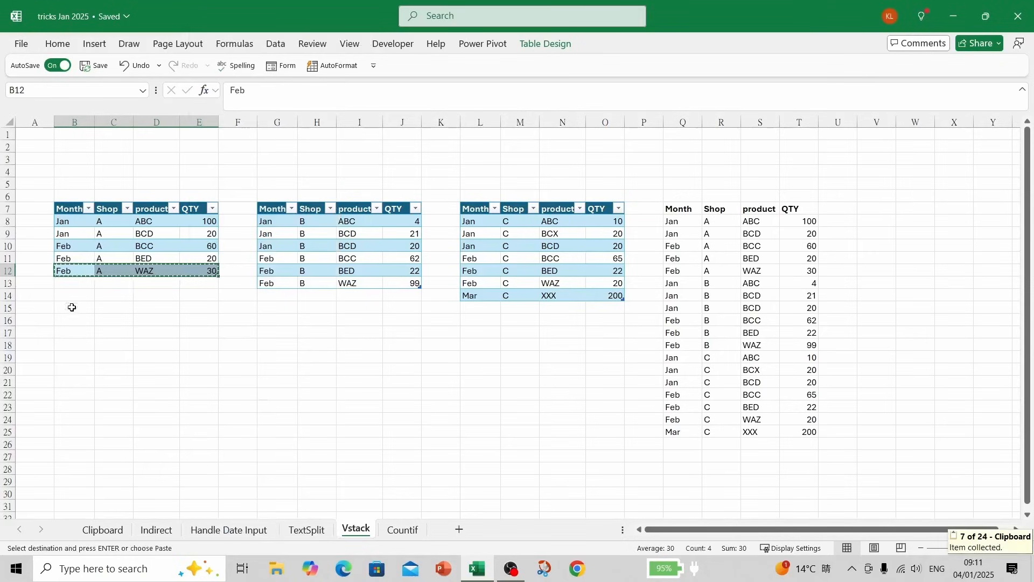
{"action": "left_click", "coordinate": [67, 278]}
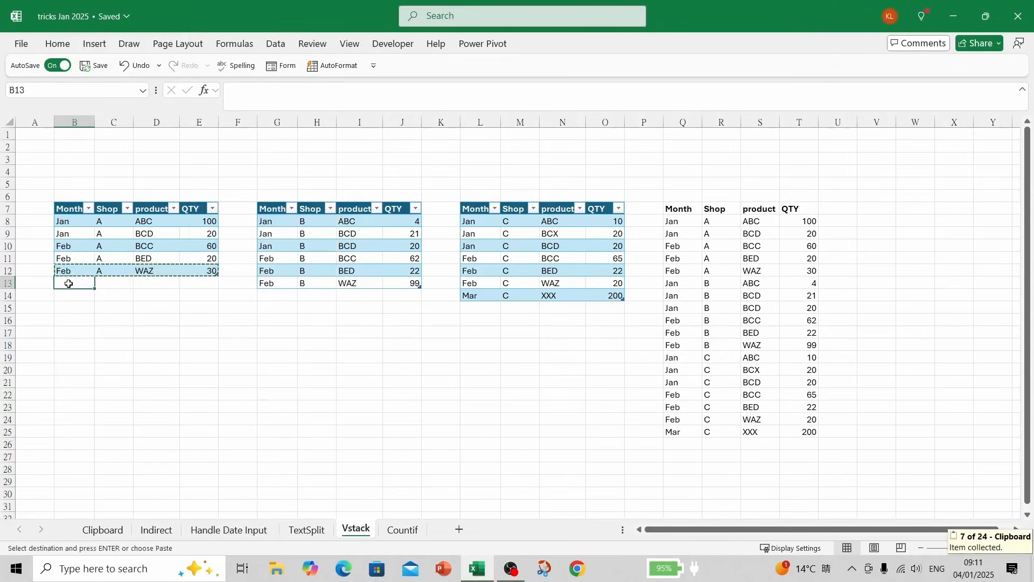
{"action": "key", "text": "Right"}
{"action": "left_click", "coordinate": [69, 284]}
{"action": "right_click", "coordinate": [79, 282]}
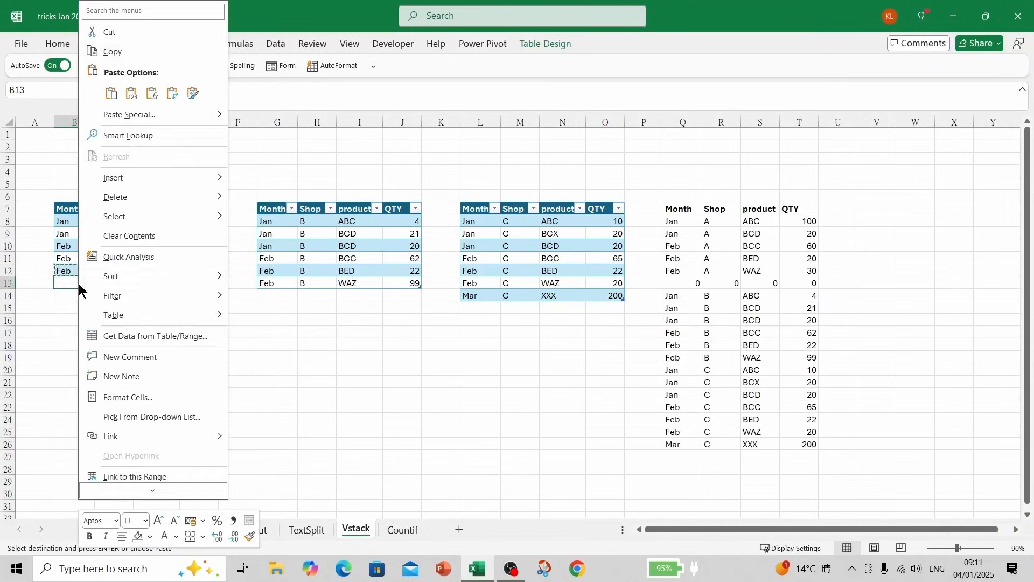
{"action": "left_click", "coordinate": [111, 93]}
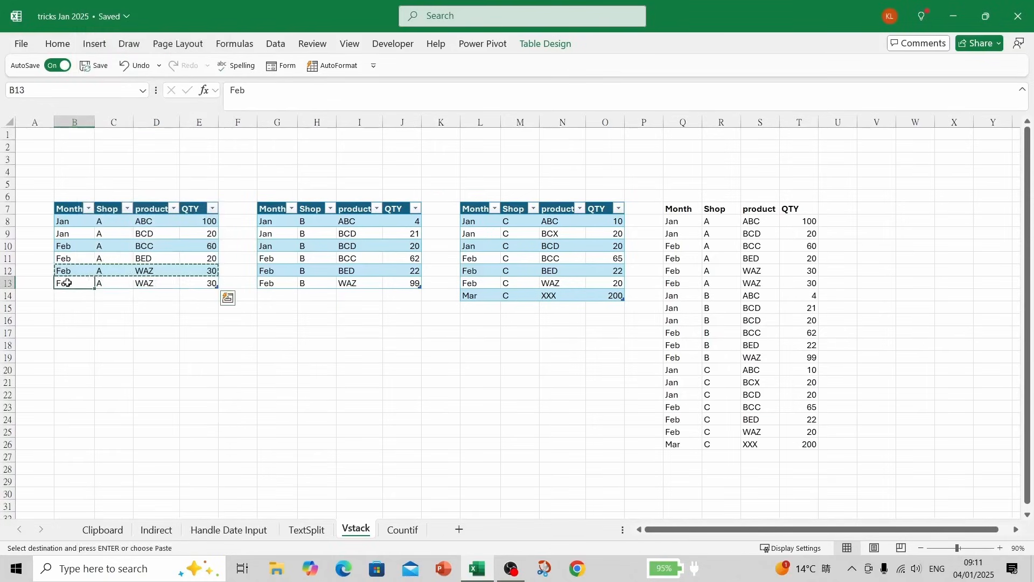
Step: Change the month of the new shop A row in B13 to Mar
{"action": "left_click", "coordinate": [261, 93]}
{"action": "key", "text": "BackSpace"}
{"action": "key", "text": "BackSpace"}
{"action": "key", "text": "BackSpace"}
{"action": "type", "text": "Ma"}
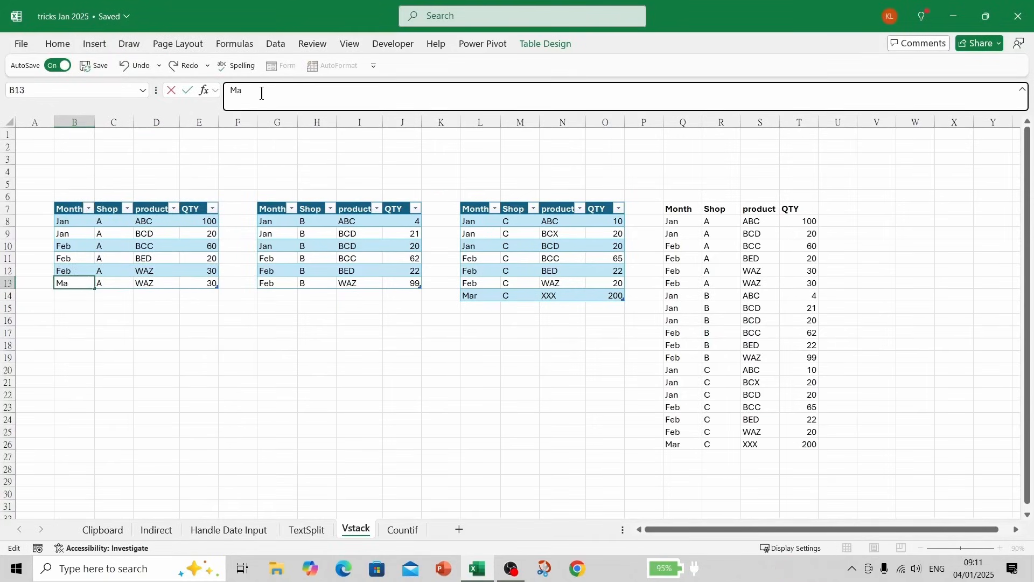
{"action": "type", "text": "r"}
Step: Set the quantity of the new shop A row in E13 to 1000 and check the matching row in the combined list
{"action": "left_click", "coordinate": [189, 283]}
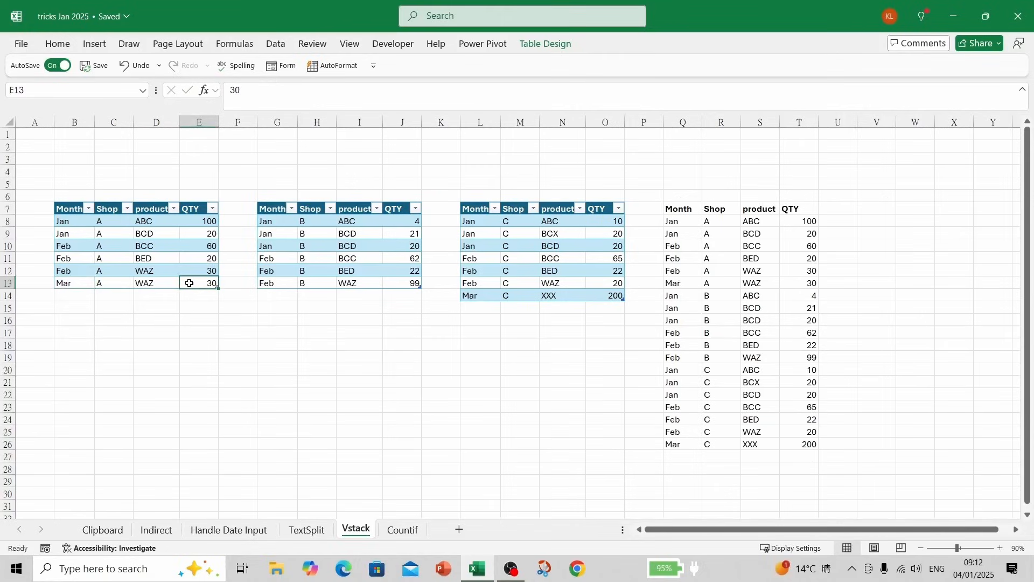
{"action": "type", "text": "100"}
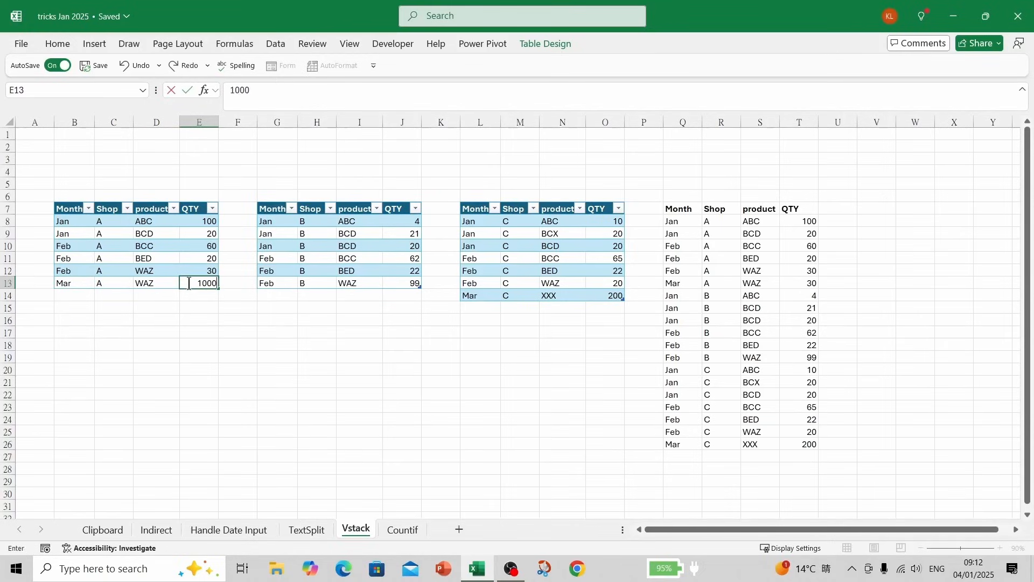
{"action": "type", "text": "0"}
{"action": "key", "text": "Return"}
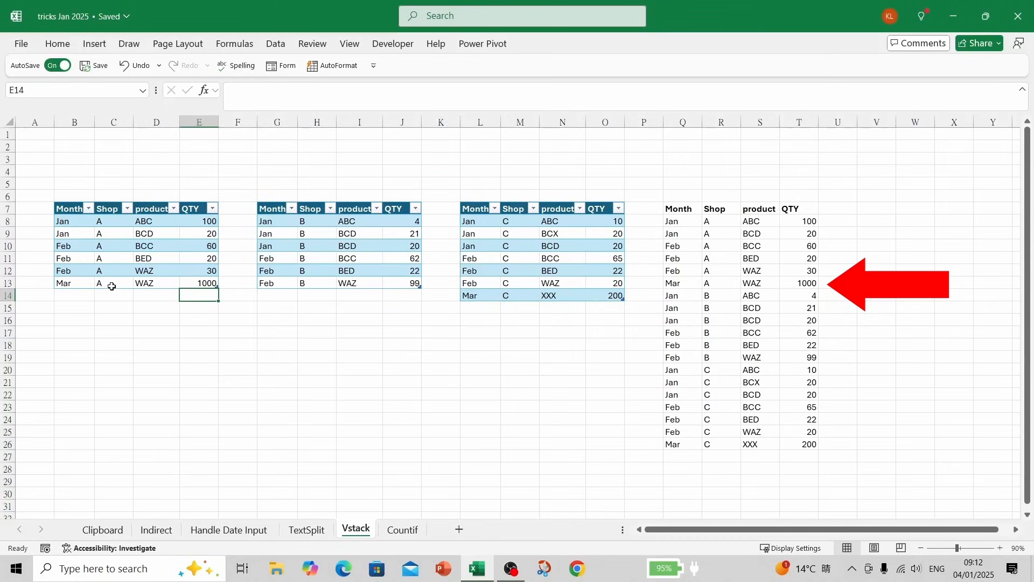
{"action": "left_click", "coordinate": [67, 285]}
{"action": "left_click_drag", "start_coordinate": [674, 282], "coordinate": [805, 282]}
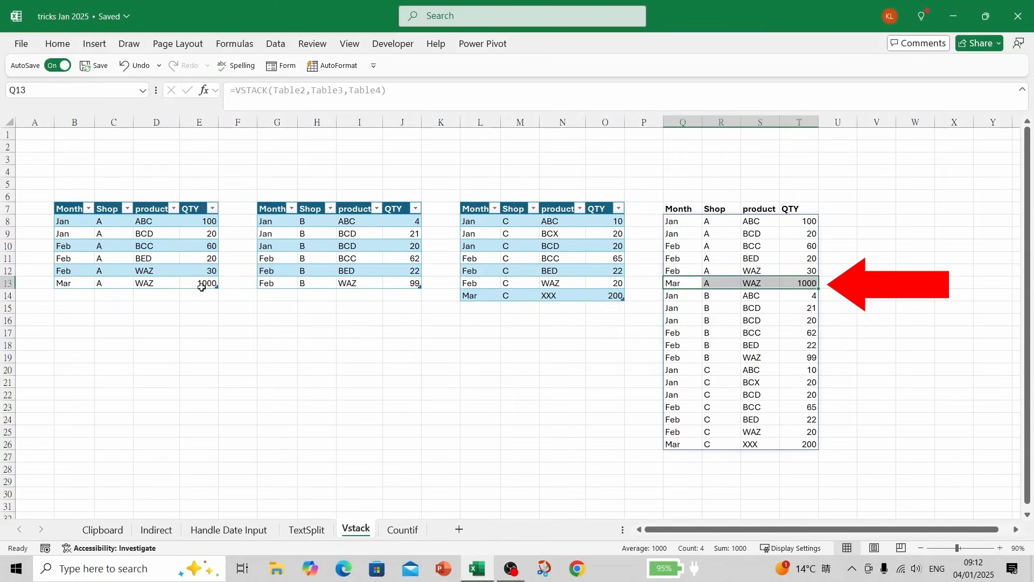
{"action": "left_click", "coordinate": [130, 285]}
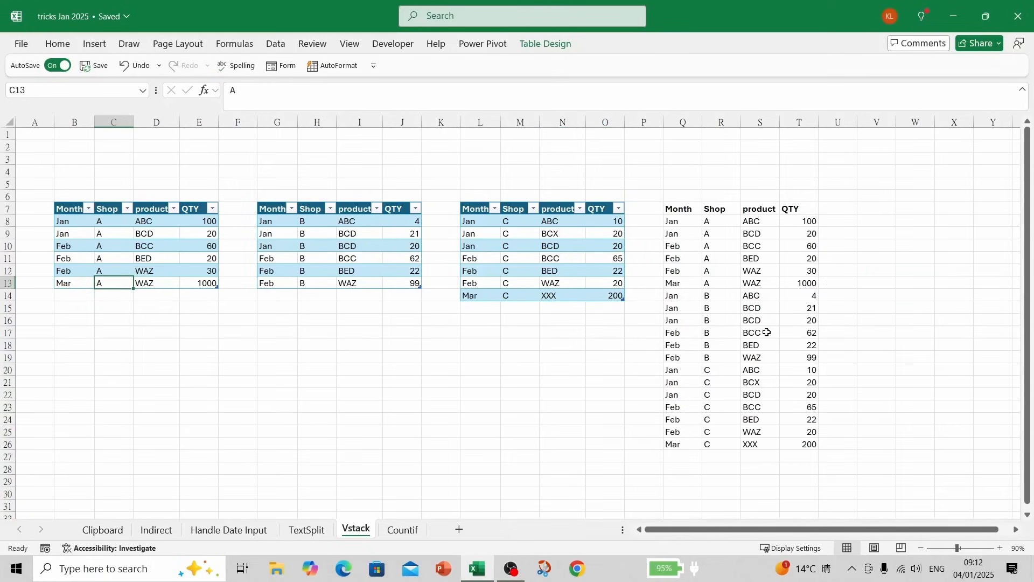
Step: Set the quantity of the first shop C row in O8 to 1000 and check the matching row in the combined list
{"action": "left_click", "coordinate": [475, 223]}
{"action": "left_click", "coordinate": [611, 219]}
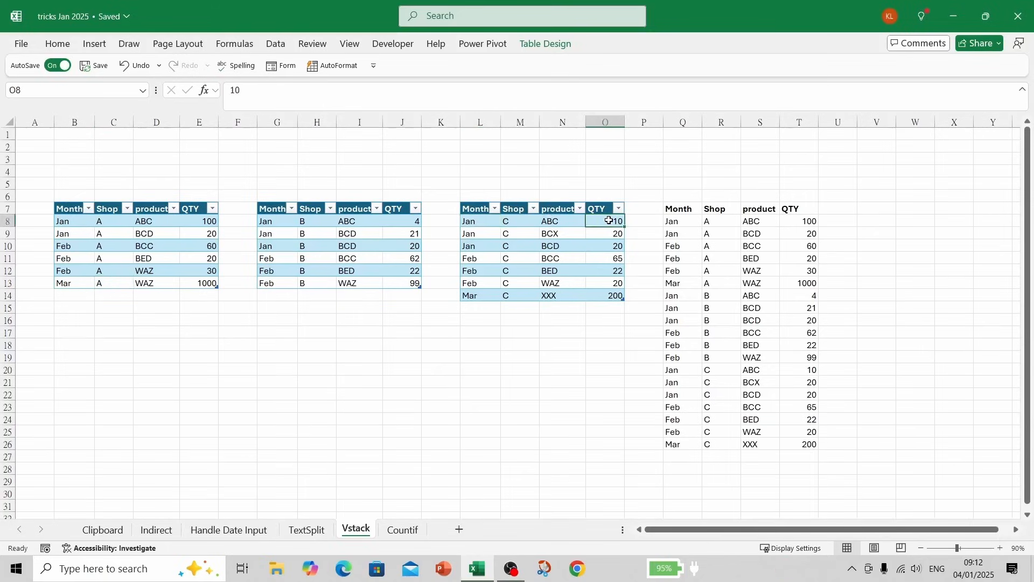
{"action": "double_click", "coordinate": [609, 221]}
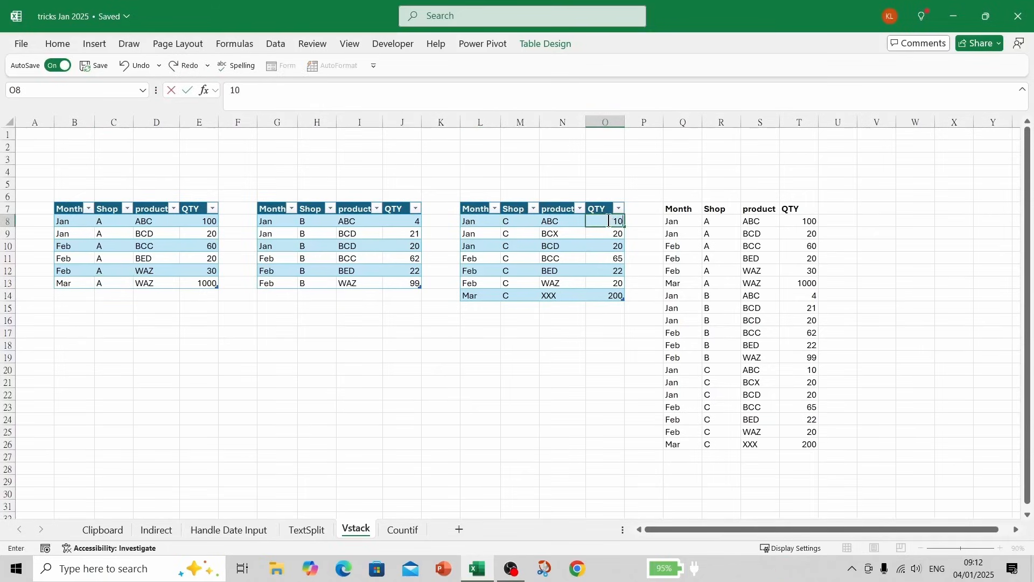
{"action": "type", "text": "00"}
{"action": "key", "text": "Return"}
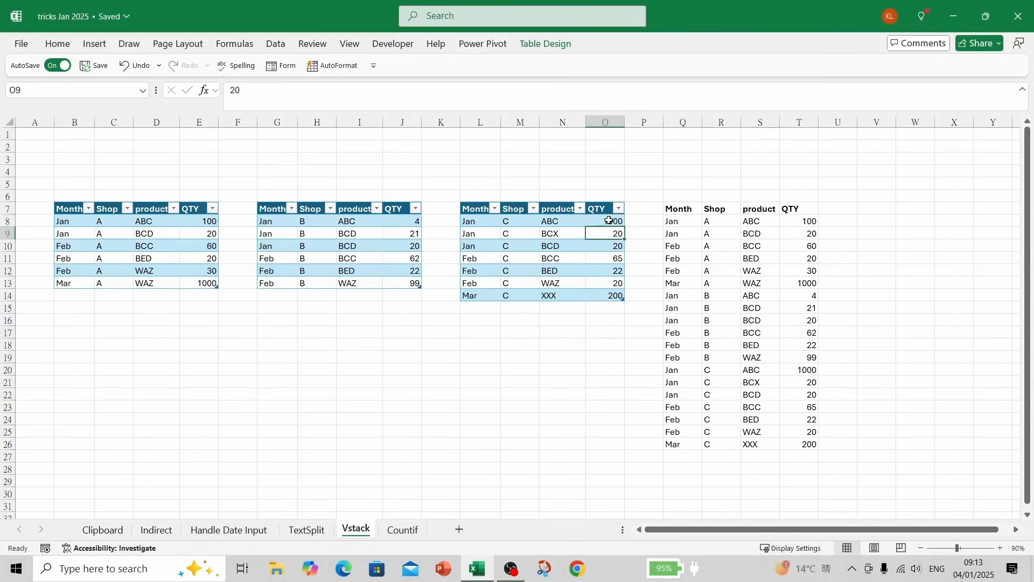
{"action": "left_click", "coordinate": [675, 372]}
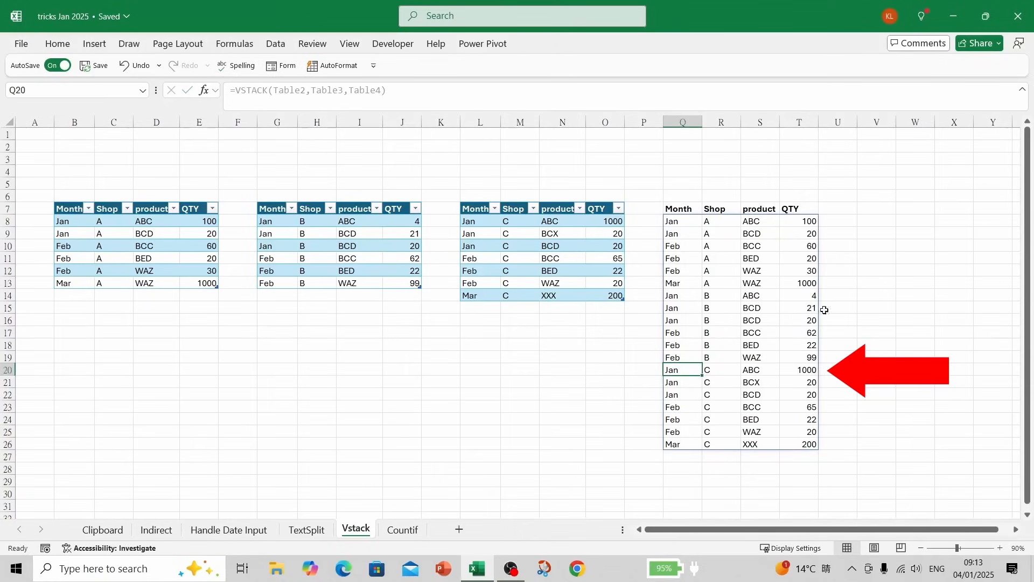
Step: Delete the first row of the shop C table (Jan, ABC) as a table row and select the combined list for checking
{"action": "left_click", "coordinate": [480, 222]}
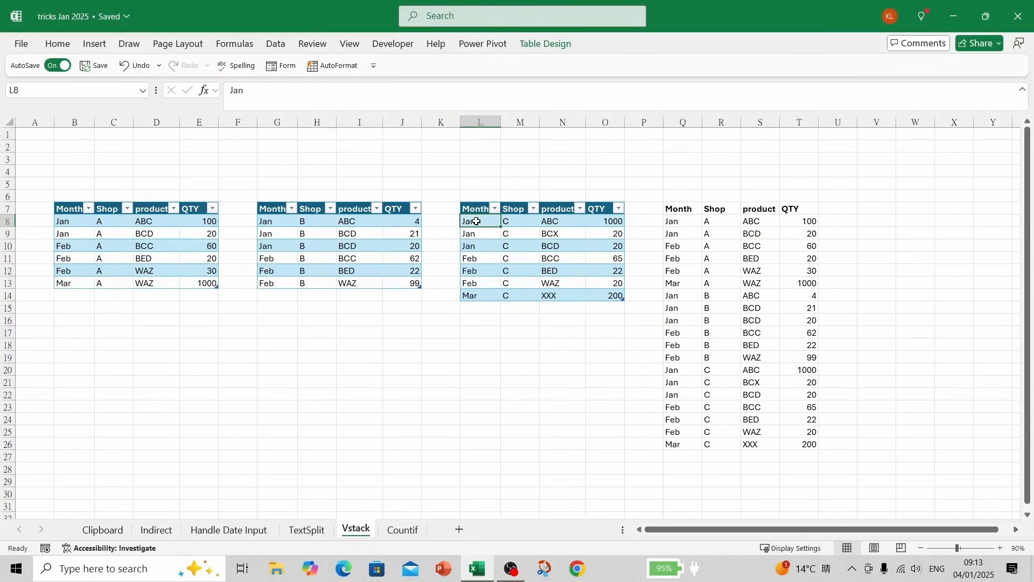
{"action": "right_click", "coordinate": [477, 221]}
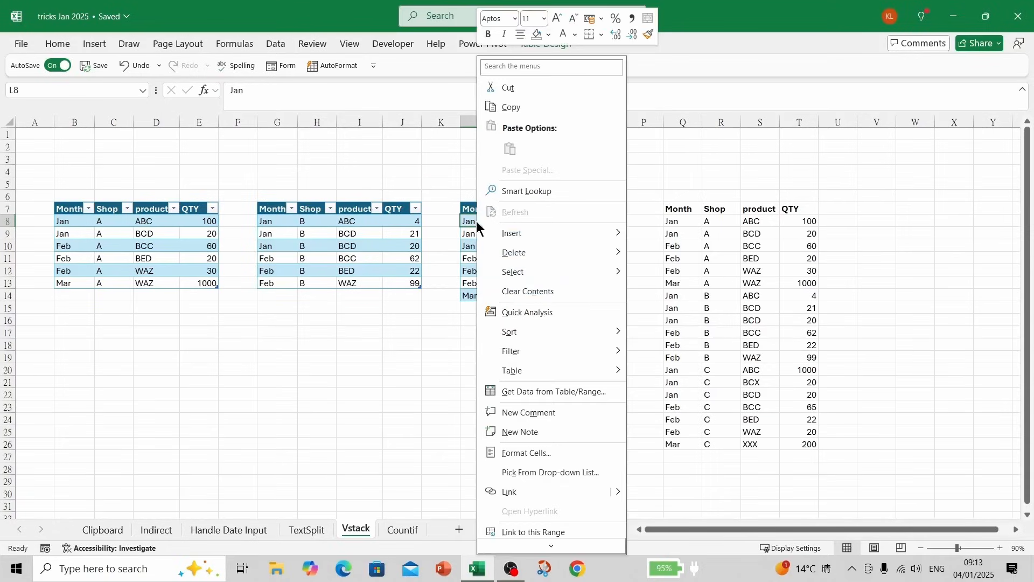
{"action": "mouse_move", "coordinate": [506, 253]}
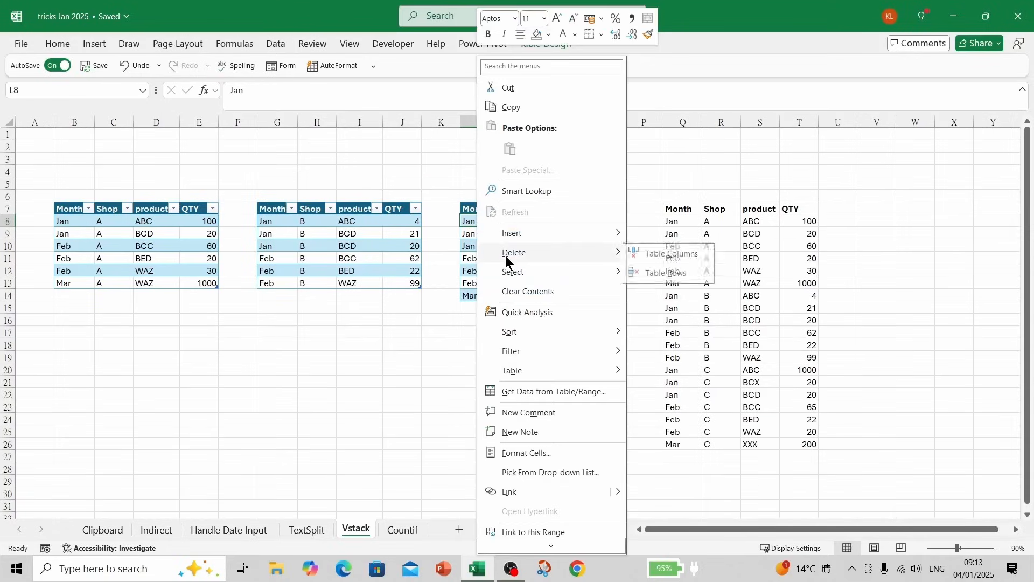
{"action": "left_click", "coordinate": [659, 272]}
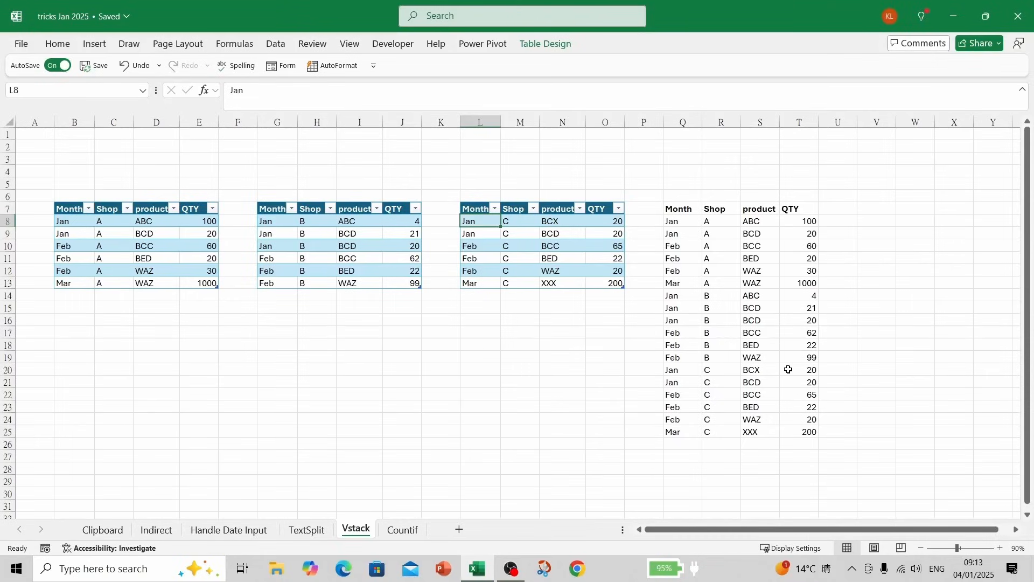
{"action": "left_click_drag", "start_coordinate": [677, 224], "coordinate": [803, 434]}
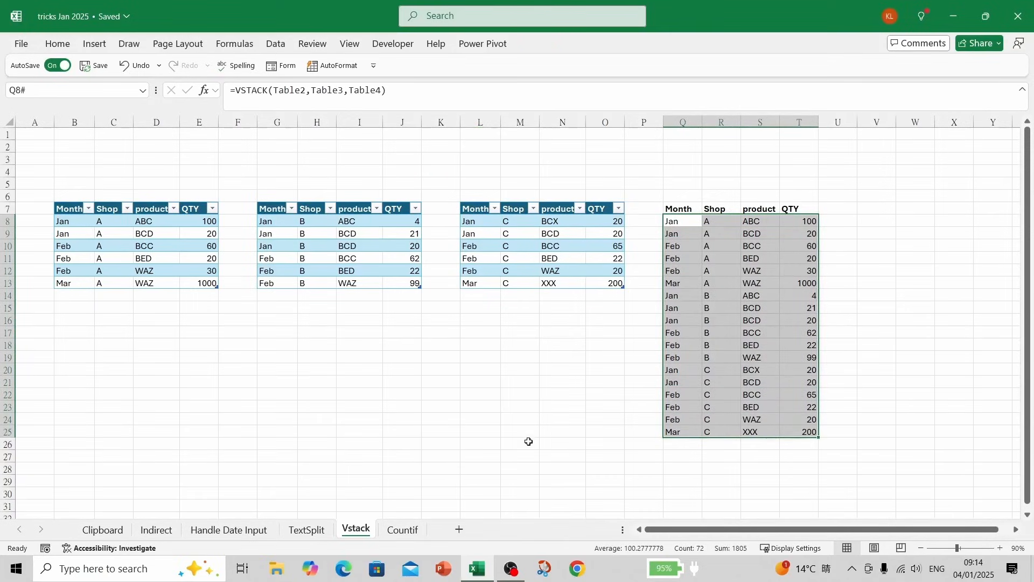
Step: Move the whole shop C table L7:O13 to cell E6 of a new worksheet and widen column H there
{"action": "left_click_drag", "start_coordinate": [475, 209], "coordinate": [606, 289]}
{"action": "left_click", "coordinate": [563, 395]}
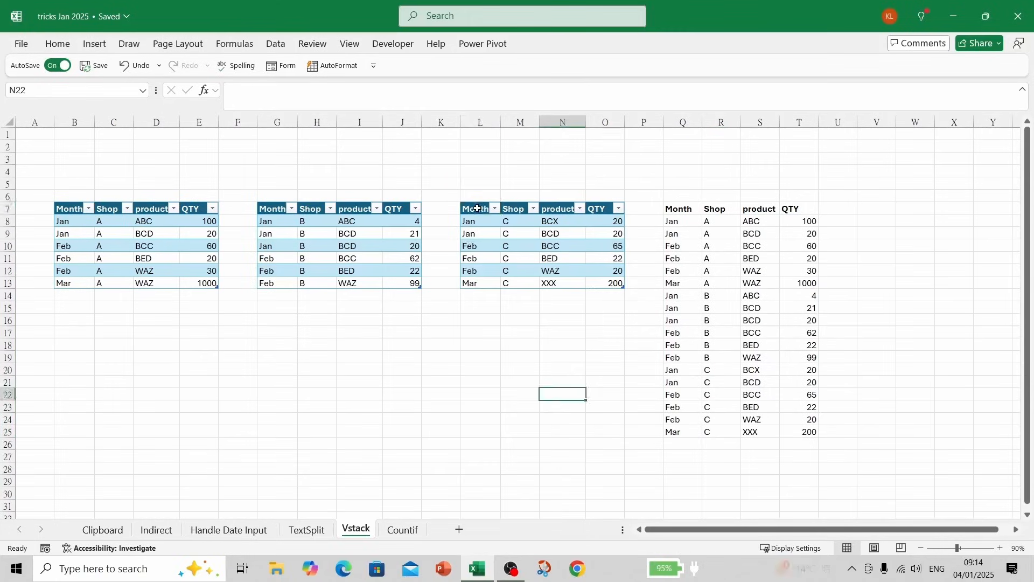
{"action": "left_click_drag", "start_coordinate": [475, 209], "coordinate": [601, 278]}
{"action": "right_click", "coordinate": [601, 278]}
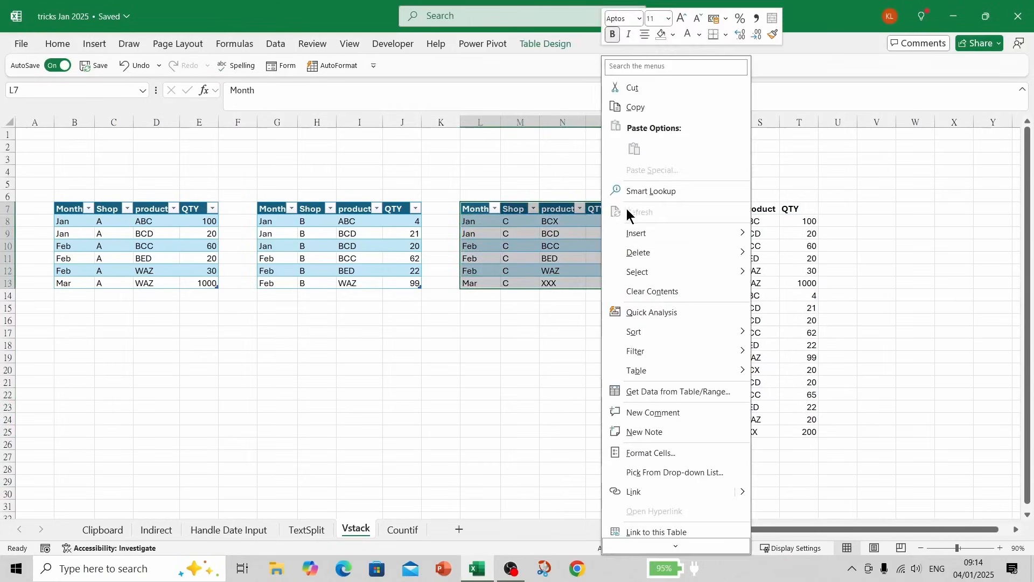
{"action": "left_click", "coordinate": [632, 94]}
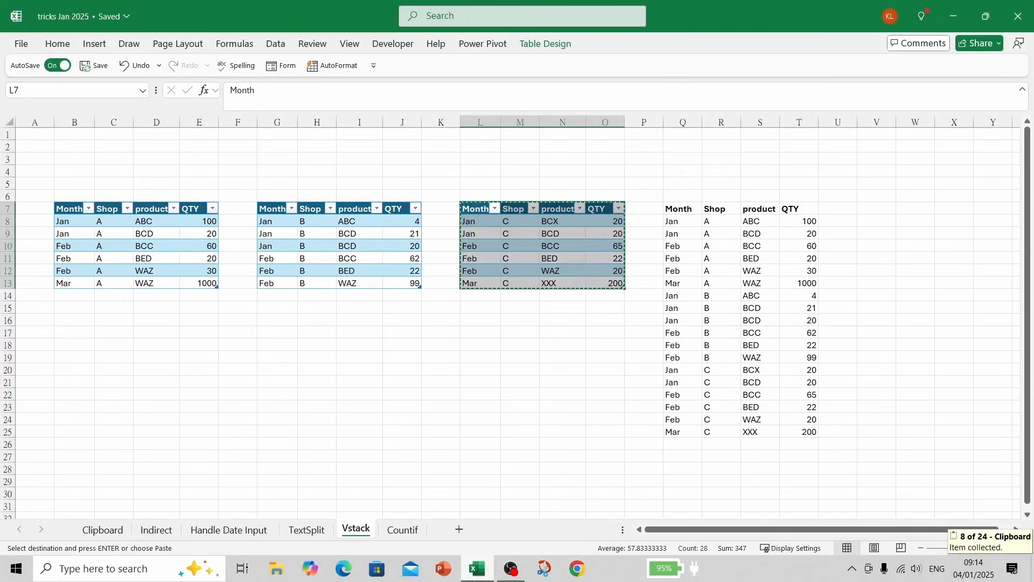
{"action": "left_click", "coordinate": [459, 530]}
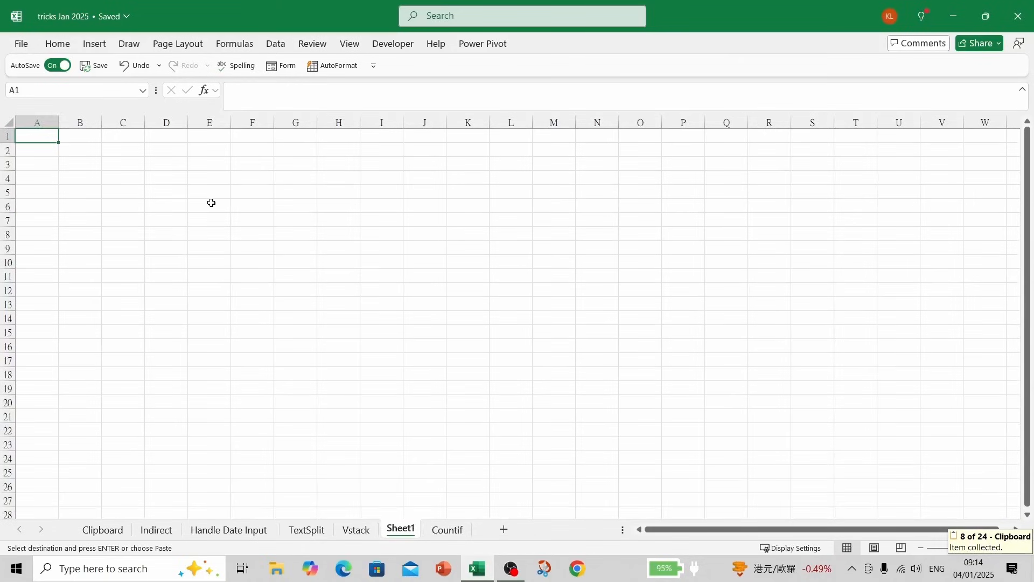
{"action": "left_click", "coordinate": [210, 203]}
{"action": "right_click", "coordinate": [211, 203]}
{"action": "left_click", "coordinate": [237, 178]}
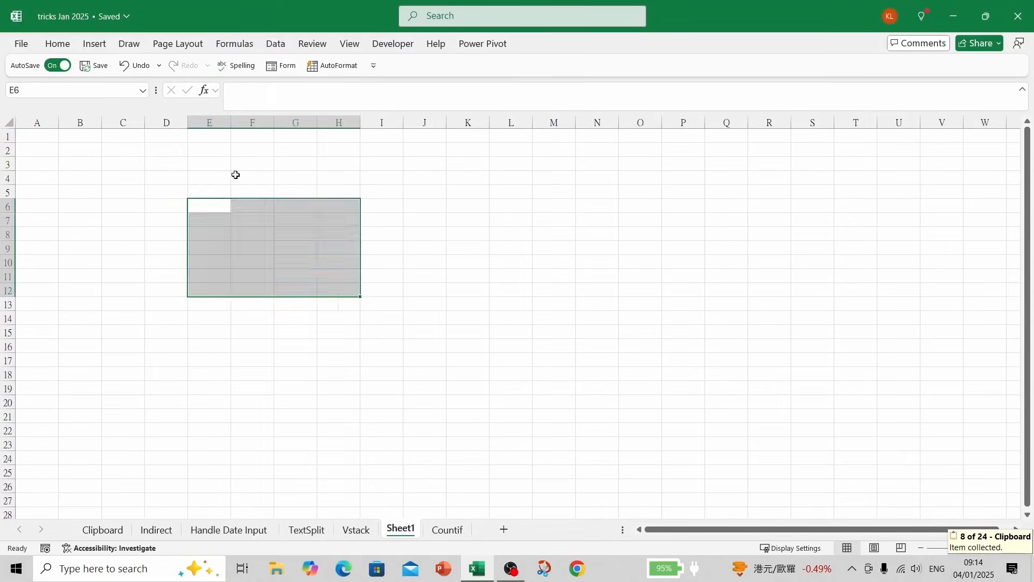
{"action": "left_click_drag", "start_coordinate": [363, 120], "coordinate": [376, 119]}
{"action": "left_click", "coordinate": [199, 289]}
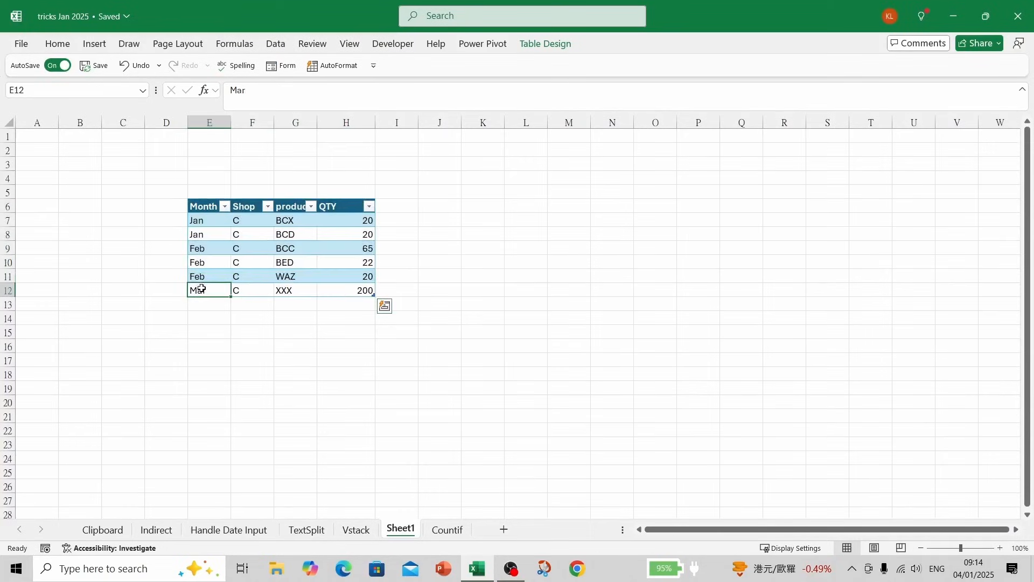
Step: Set the quantity of the shop C row for Mar in H12 to 2000 and check the matching row in the combined list
{"action": "left_click", "coordinate": [355, 289]}
{"action": "type", "text": "20"}
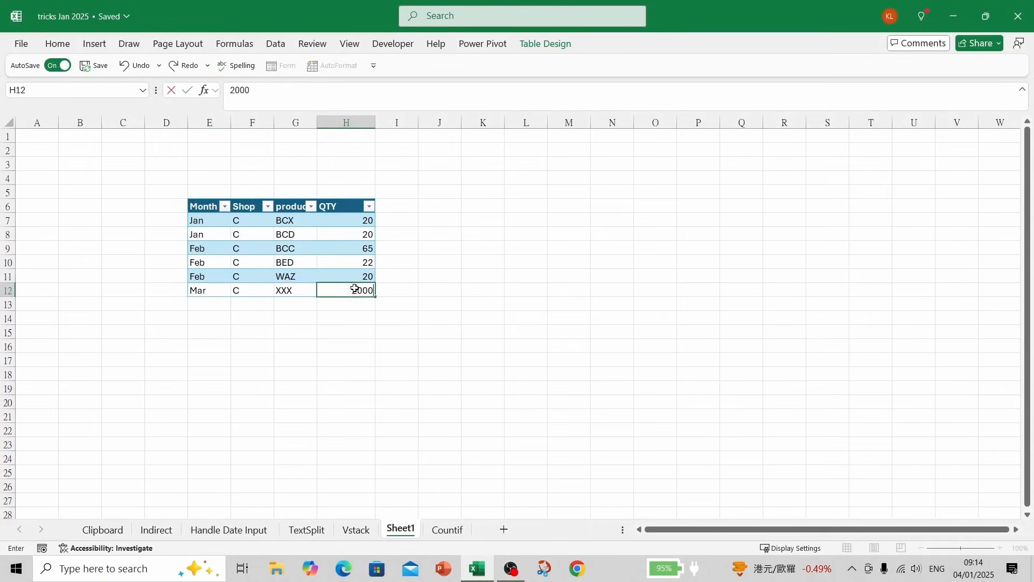
{"action": "key", "text": "Return"}
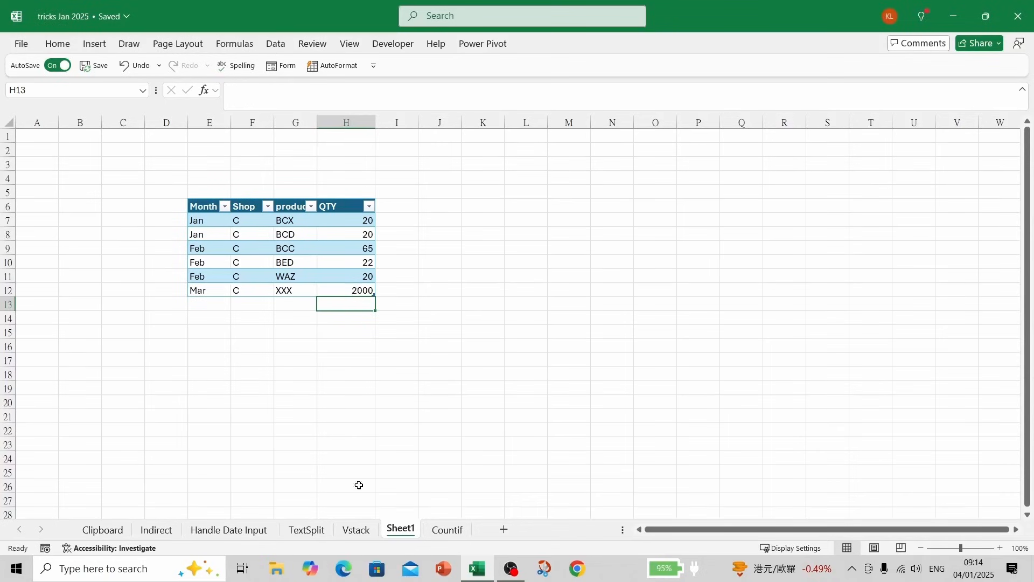
{"action": "left_click", "coordinate": [367, 529]}
{"action": "left_click", "coordinate": [689, 431]}
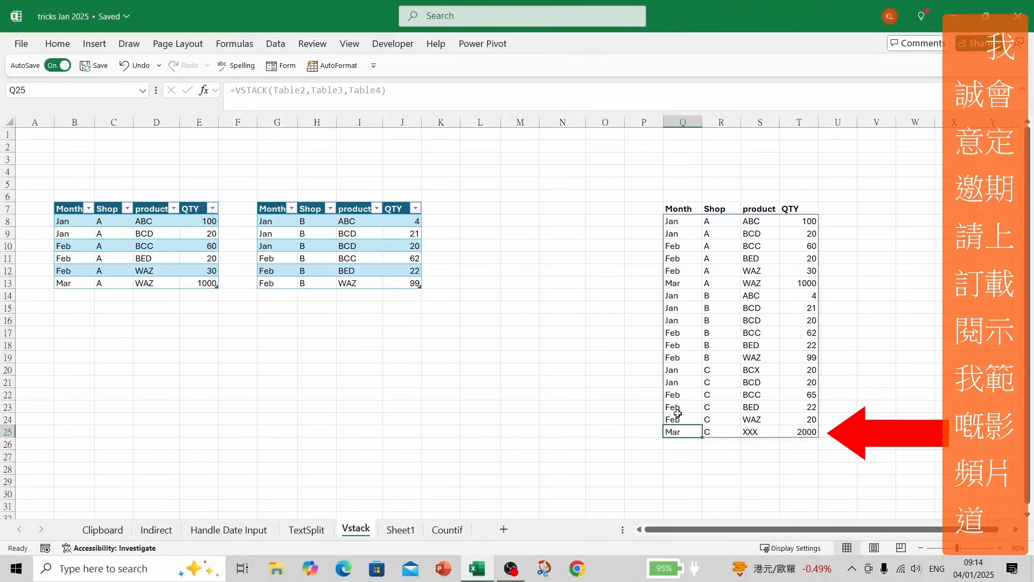
{"action": "left_click", "coordinate": [801, 432]}
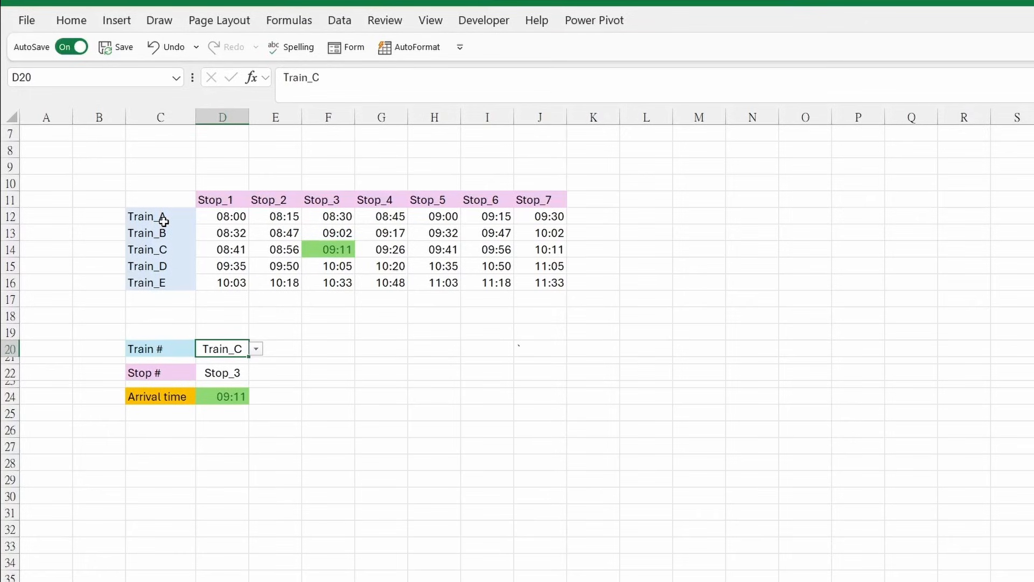
Step: Set Train # in D20 to Train_A and Stop # in D22 to Stop_6, and check the matching time in the timetable
{"action": "left_click_drag", "start_coordinate": [161, 218], "coordinate": [161, 284]}
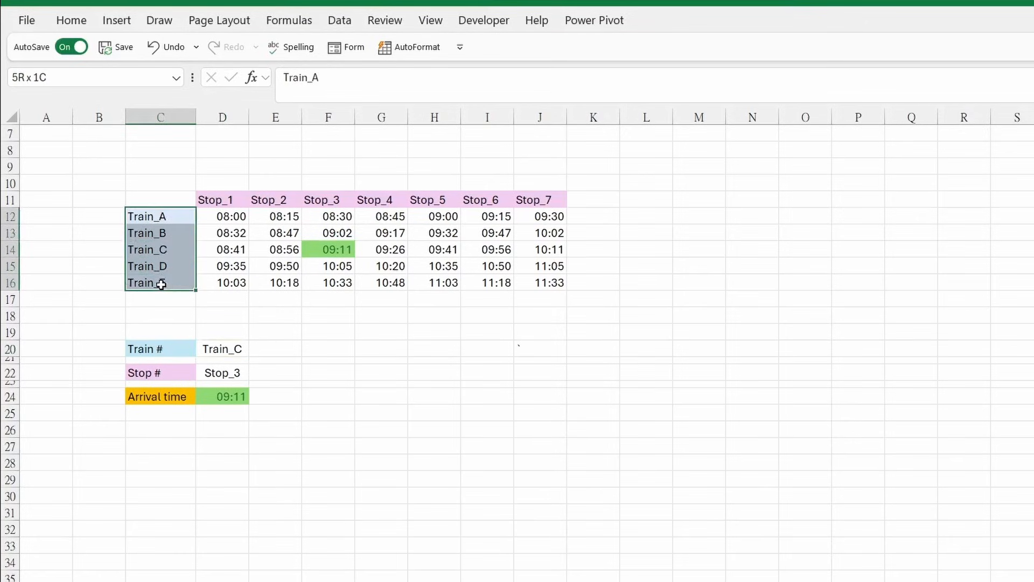
{"action": "left_click_drag", "start_coordinate": [219, 201], "coordinate": [551, 198]}
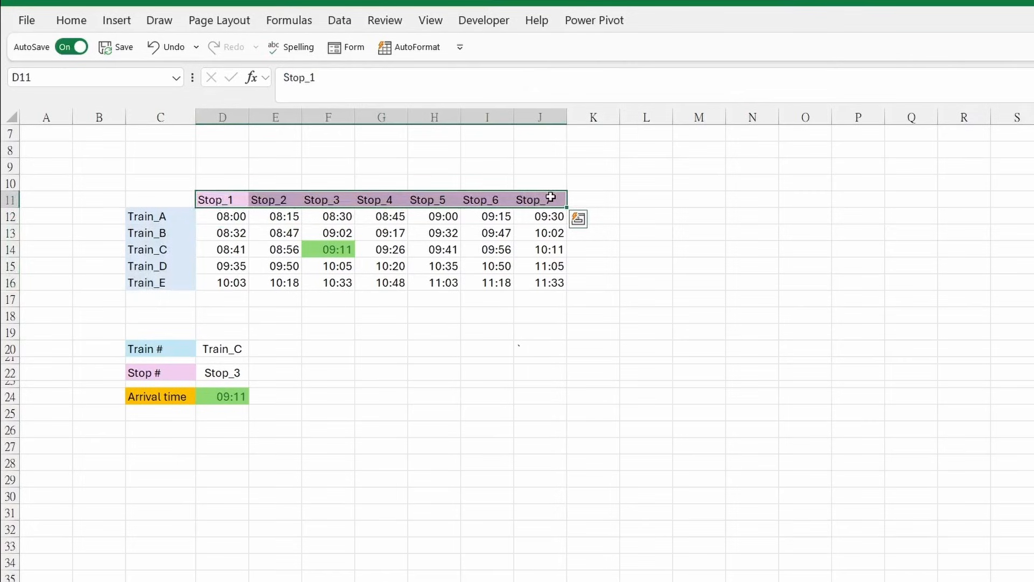
{"action": "left_click", "coordinate": [166, 348]}
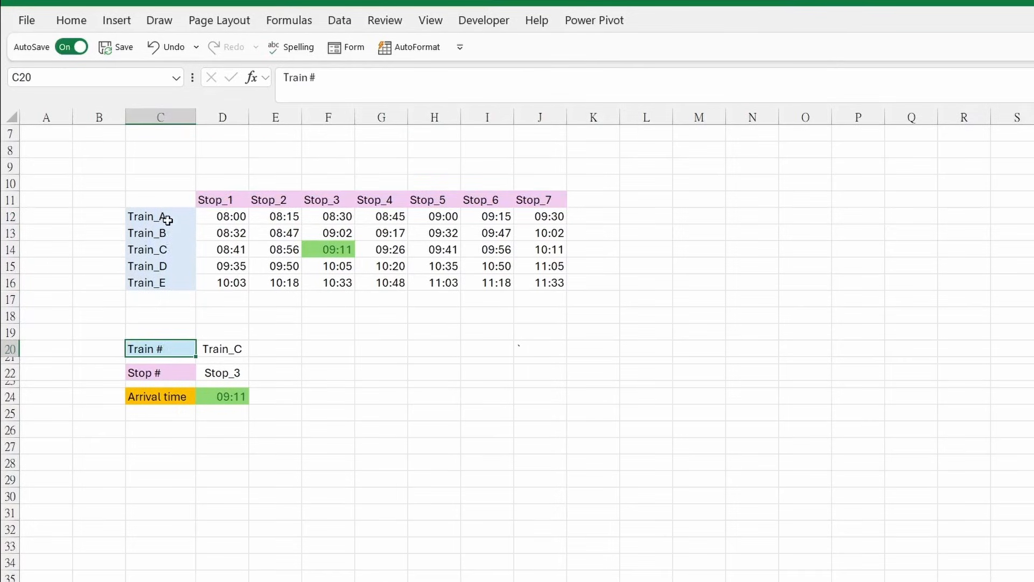
{"action": "left_click", "coordinate": [237, 348]}
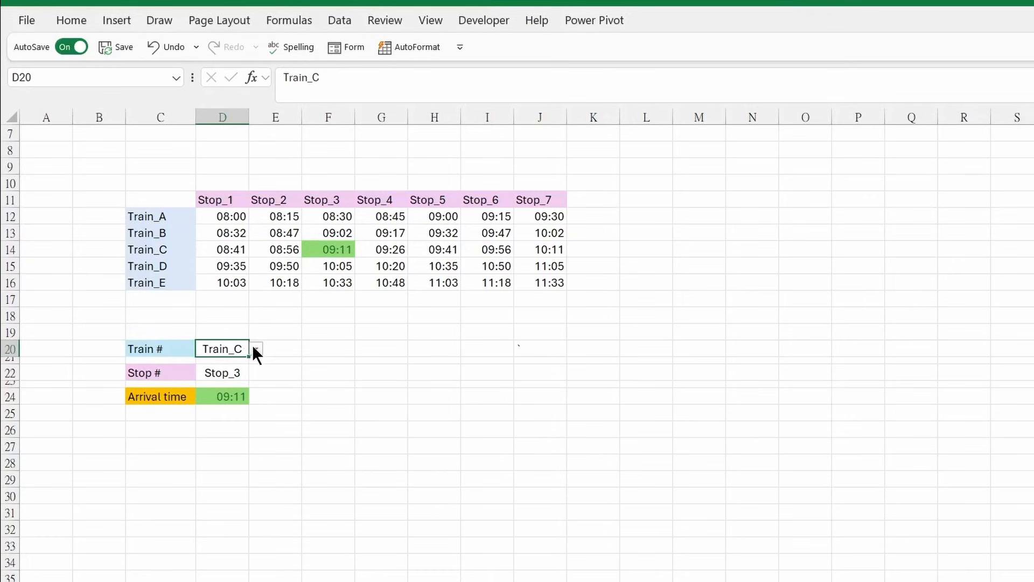
{"action": "left_click", "coordinate": [256, 350]}
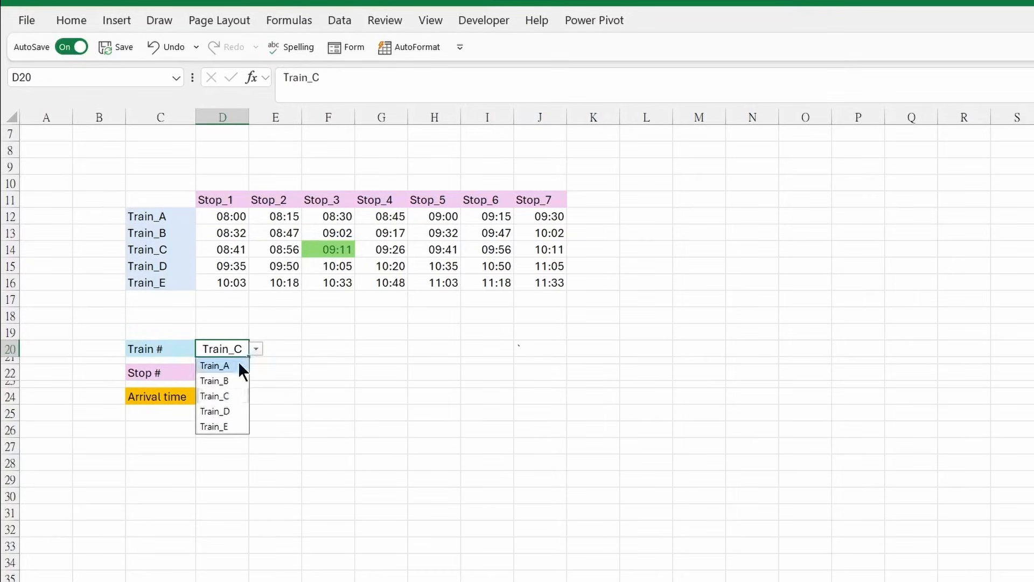
{"action": "left_click", "coordinate": [240, 367]}
{"action": "left_click", "coordinate": [226, 373]}
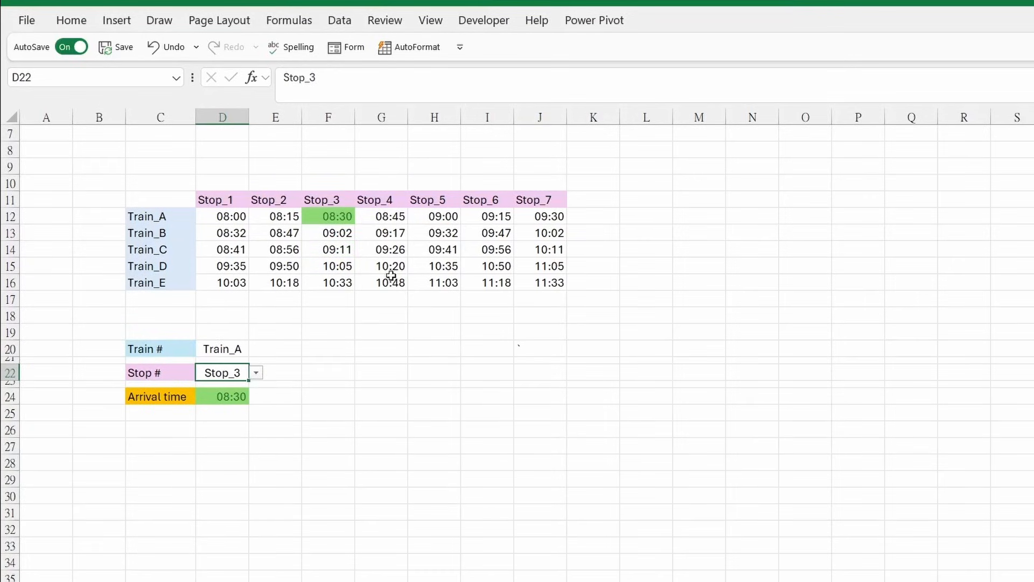
{"action": "left_click", "coordinate": [260, 372]}
{"action": "left_click", "coordinate": [231, 464]}
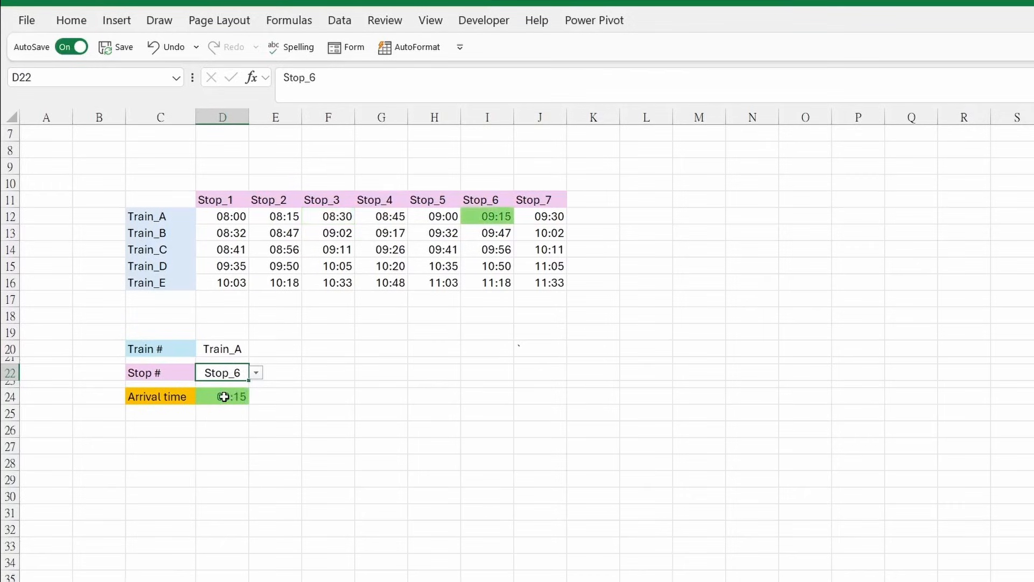
{"action": "left_click", "coordinate": [481, 221]}
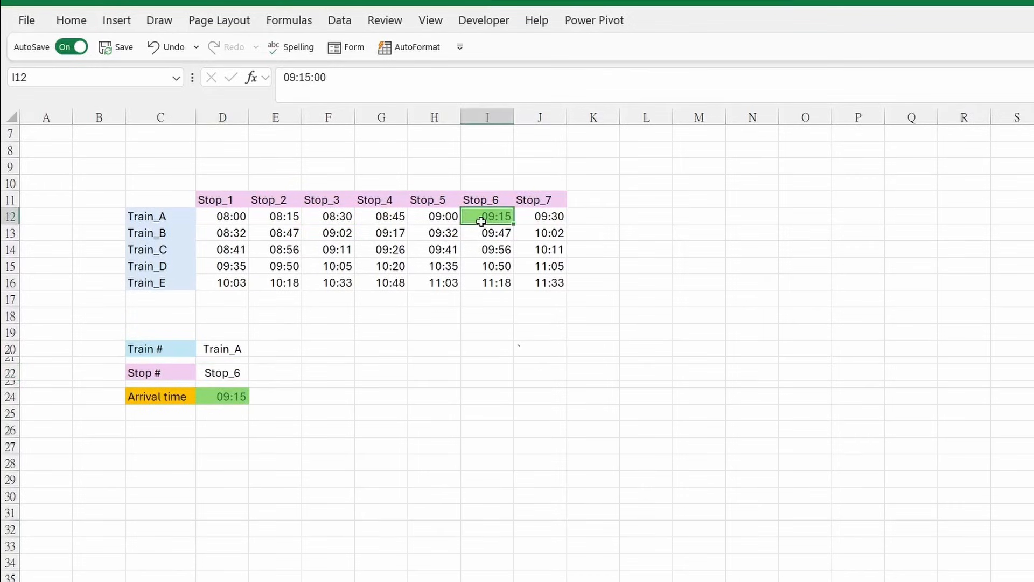
Step: Set Train # in D20 to Train_B and check the highlighted arrival time in the timetable
{"action": "left_click", "coordinate": [229, 351]}
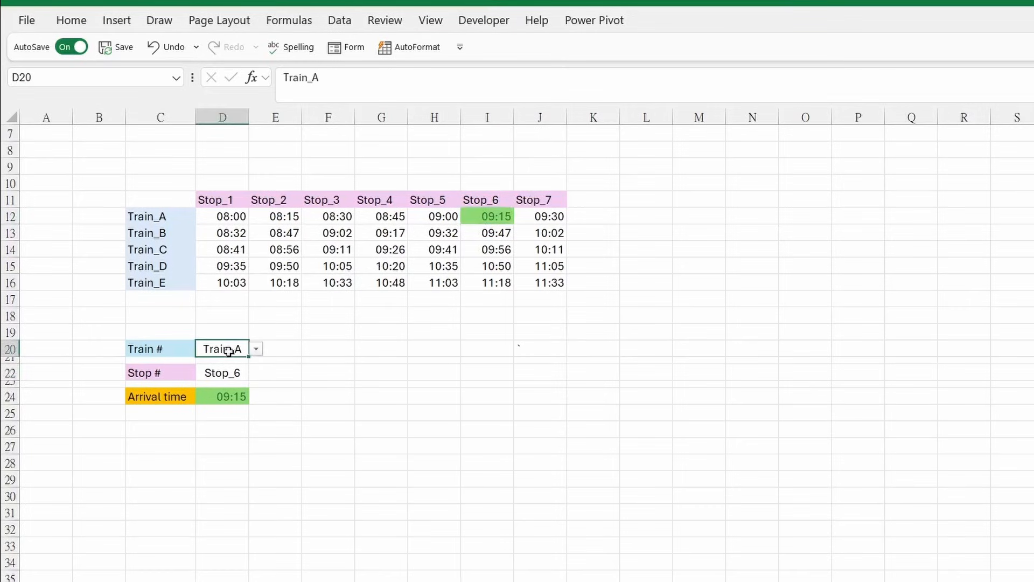
{"action": "left_click", "coordinate": [257, 349]}
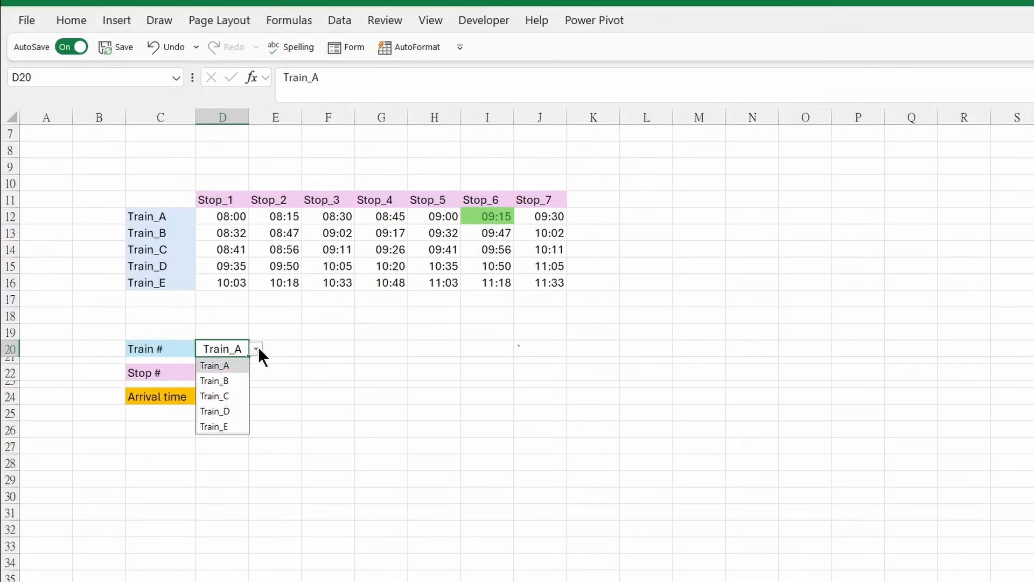
{"action": "left_click", "coordinate": [233, 381]}
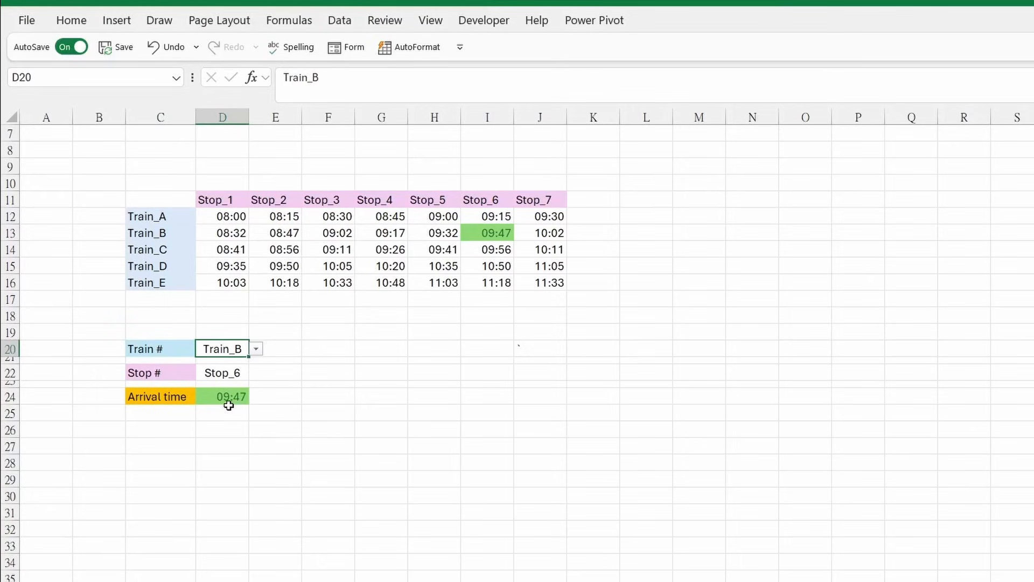
{"action": "left_click", "coordinate": [489, 233]}
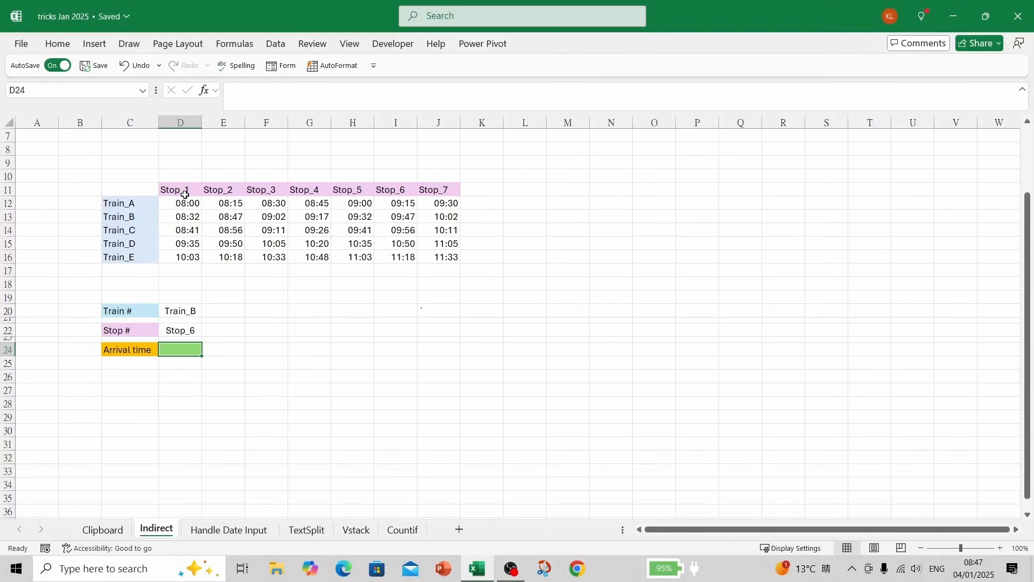
Step: Create defined names for the stop columns from the top row of D11:J16
{"action": "mouse_move", "coordinate": [180, 190]}
{"action": "left_mouse_down"}
{"action": "mouse_move", "coordinate": [241, 238]}
{"action": "mouse_move", "coordinate": [441, 255]}
{"action": "left_mouse_up"}
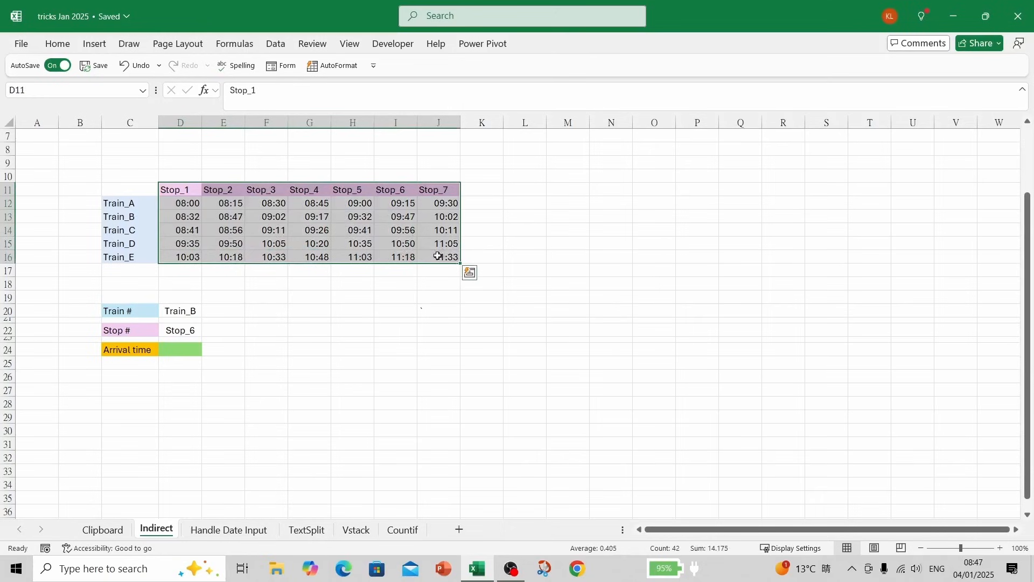
{"action": "left_click", "coordinate": [237, 42]}
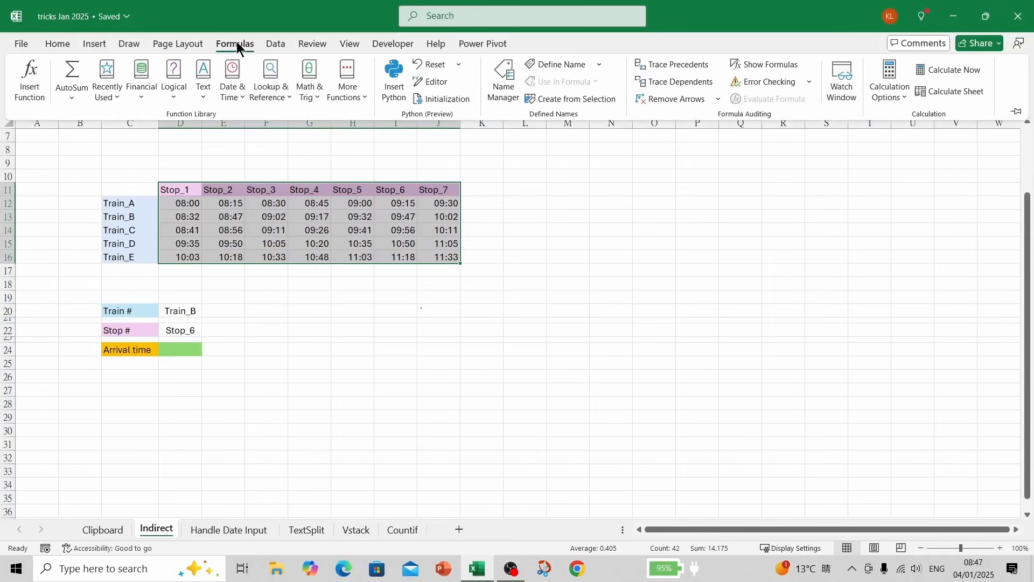
{"action": "left_click", "coordinate": [562, 97]}
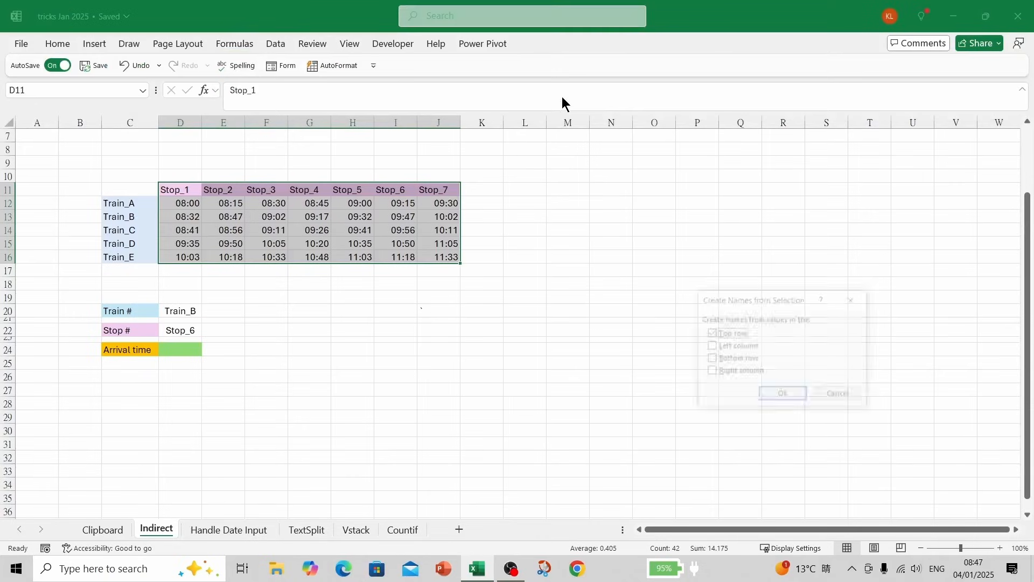
{"action": "left_click_drag", "start_coordinate": [778, 299], "coordinate": [563, 189]}
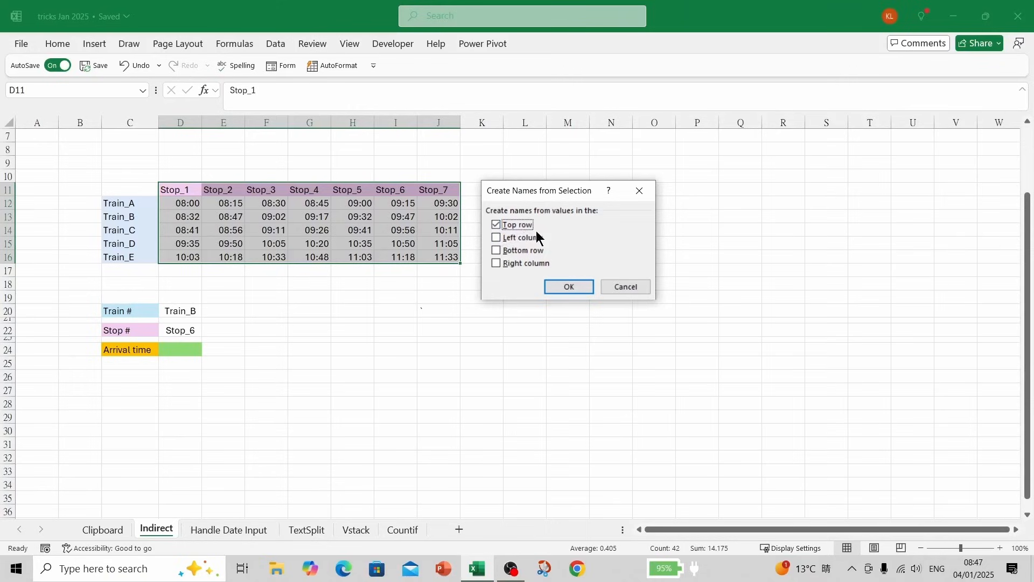
{"action": "left_click", "coordinate": [571, 288]}
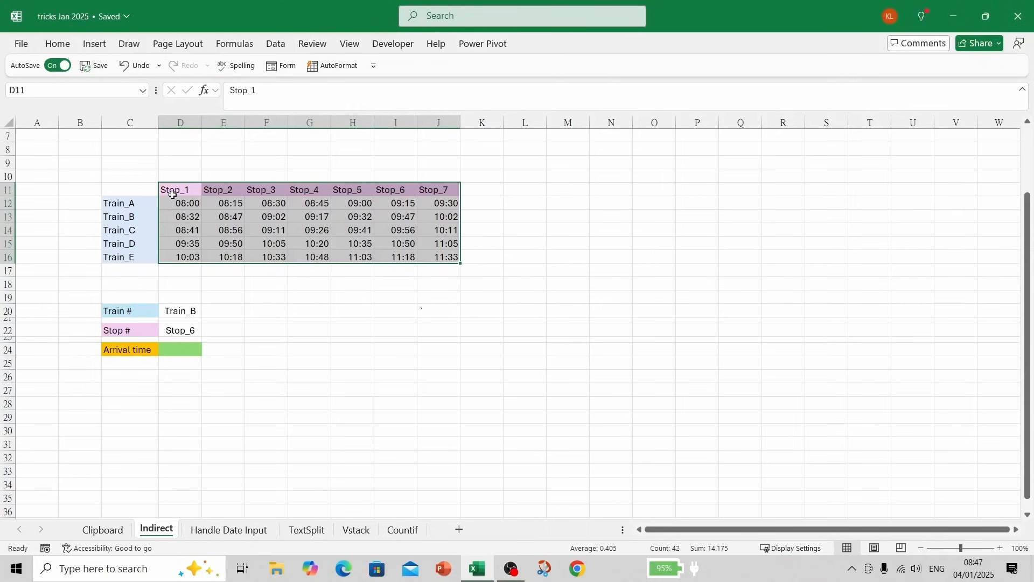
Step: Review the stop names and their times in Name Manager, widening the Value column to show the full lists
{"action": "left_click_drag", "start_coordinate": [171, 194], "coordinate": [189, 256]}
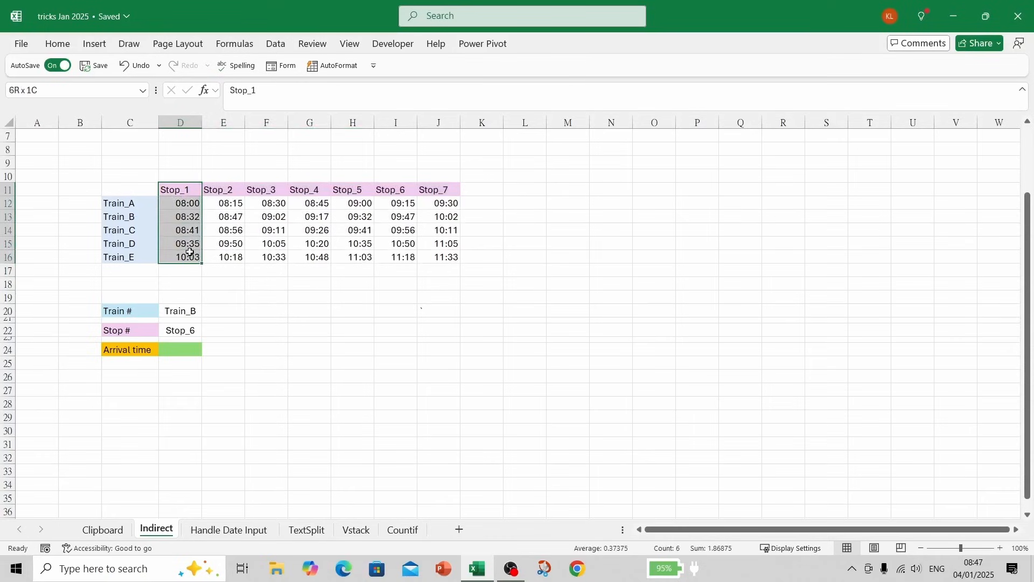
{"action": "left_click", "coordinate": [353, 297]}
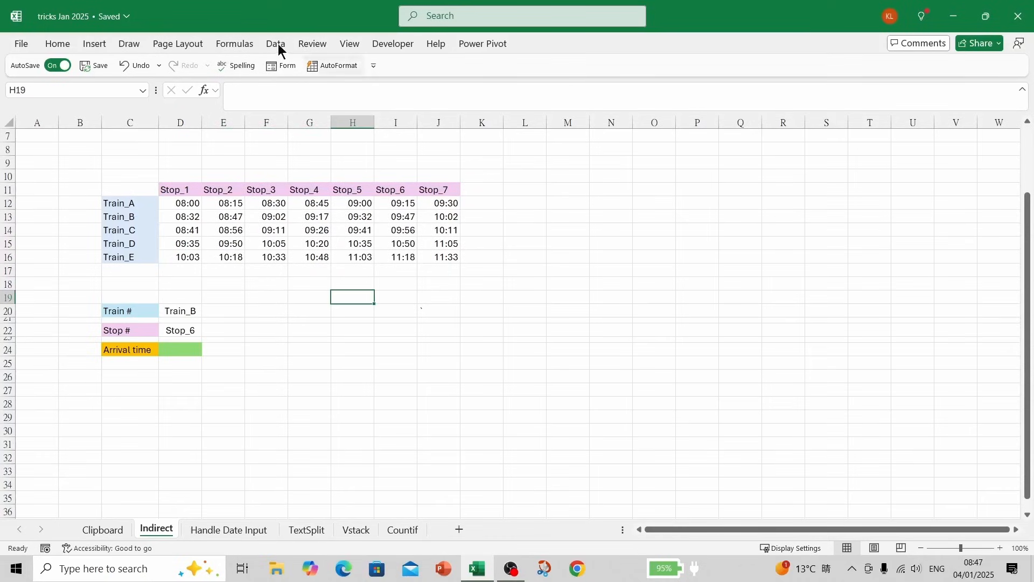
{"action": "left_click", "coordinate": [244, 44]}
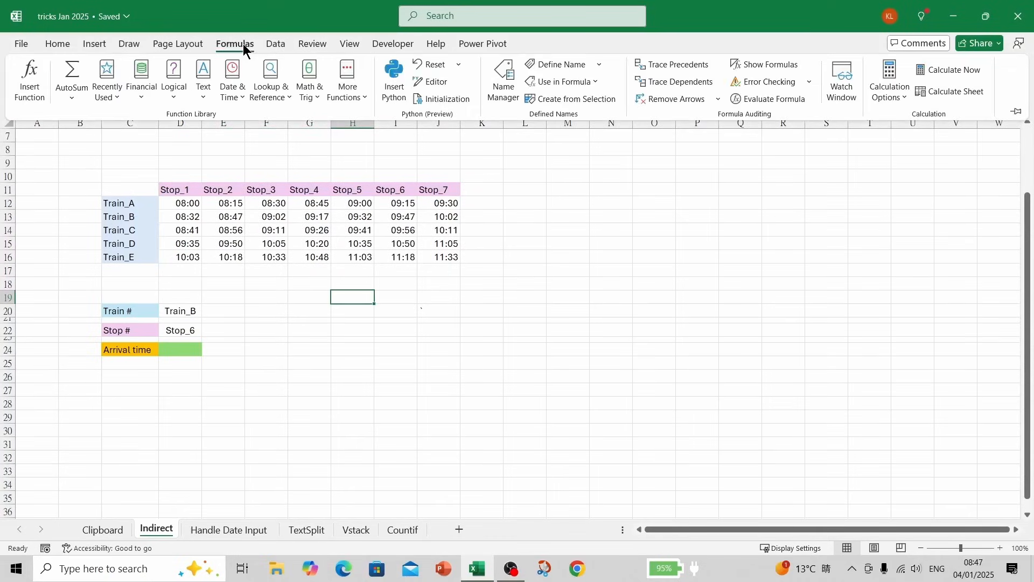
{"action": "left_click", "coordinate": [507, 96]}
{"action": "left_click_drag", "start_coordinate": [511, 106], "coordinate": [639, 161]}
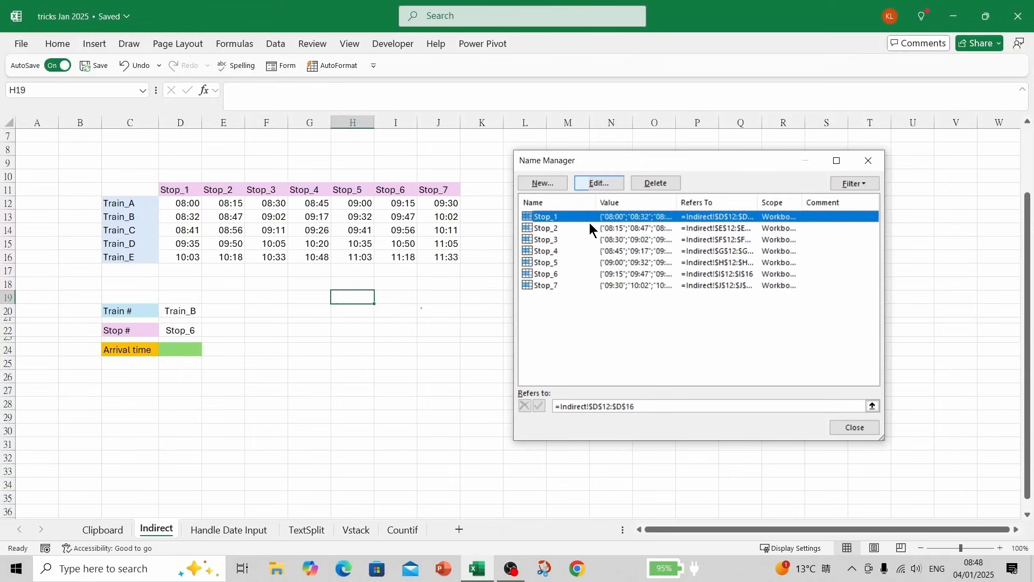
{"action": "left_click_drag", "start_coordinate": [678, 203], "coordinate": [784, 205]}
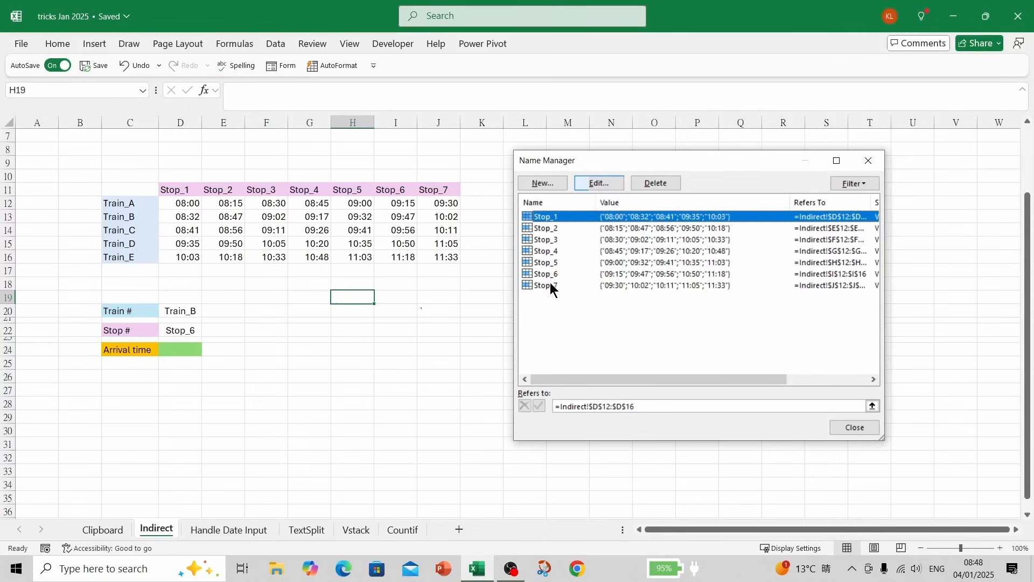
{"action": "left_click", "coordinate": [867, 162]}
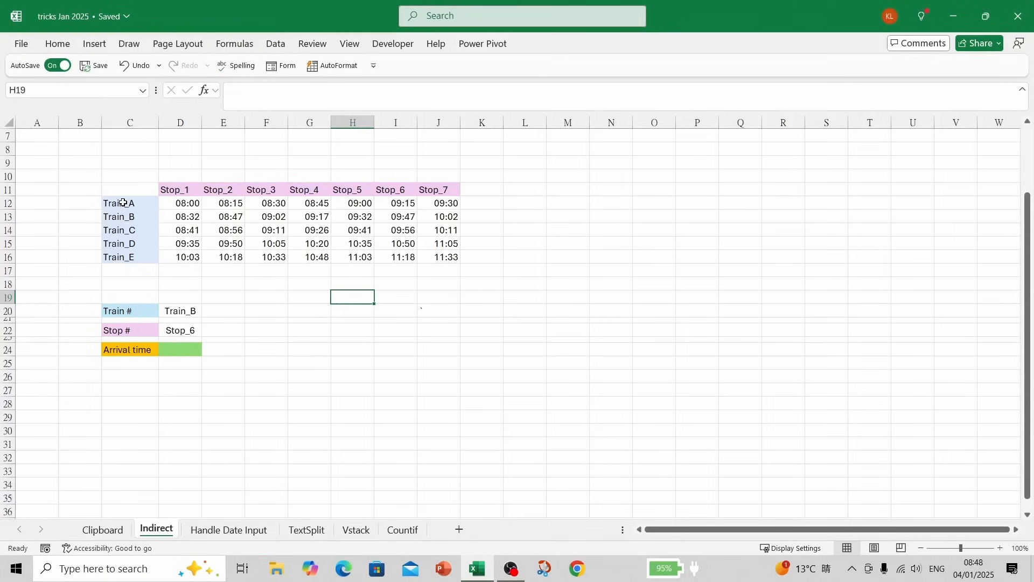
Step: Create defined names for the train rows from the left column of C12:J16
{"action": "left_click_drag", "start_coordinate": [123, 202], "coordinate": [437, 259]}
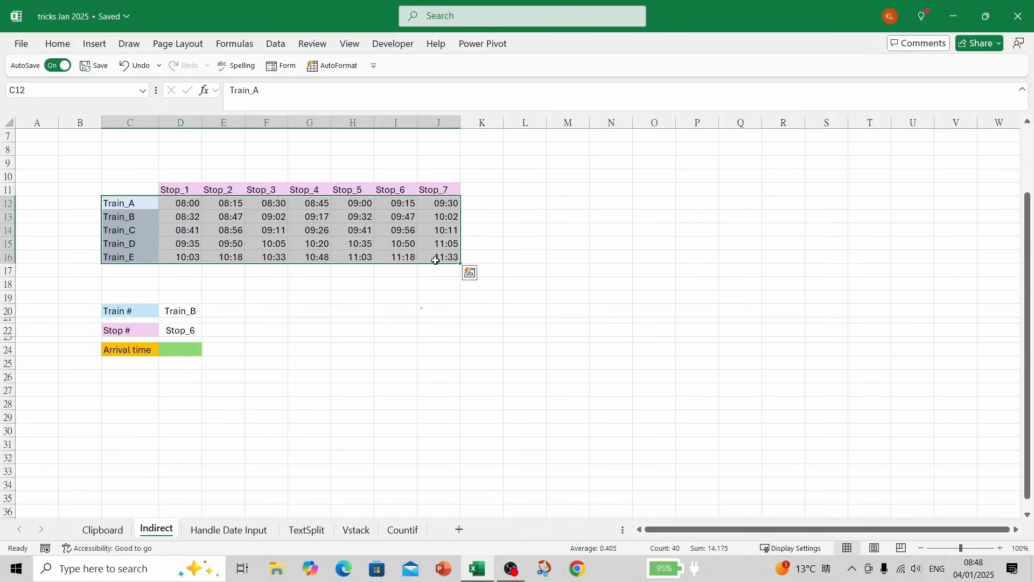
{"action": "left_click", "coordinate": [245, 46]}
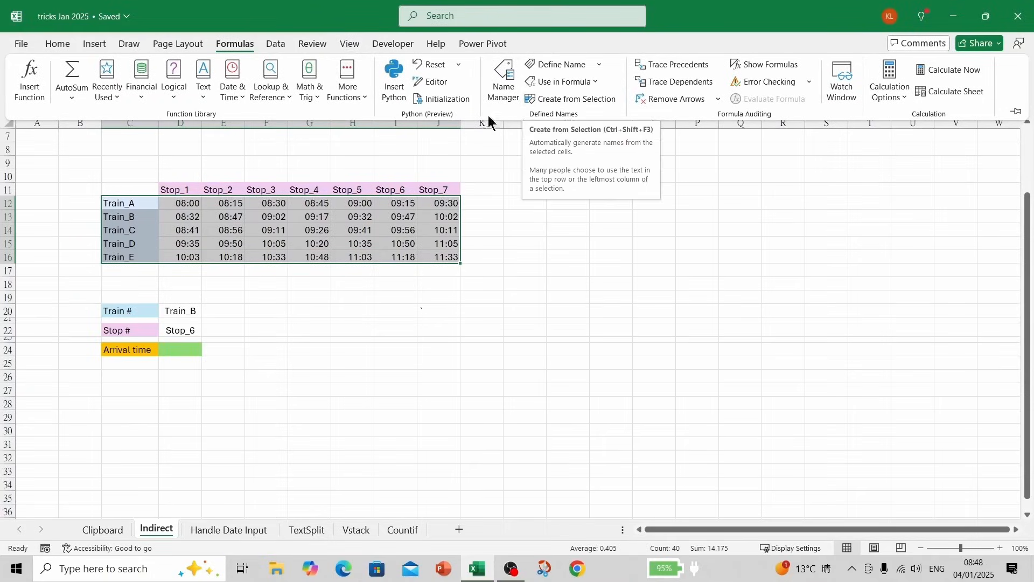
{"action": "left_click", "coordinate": [565, 101]}
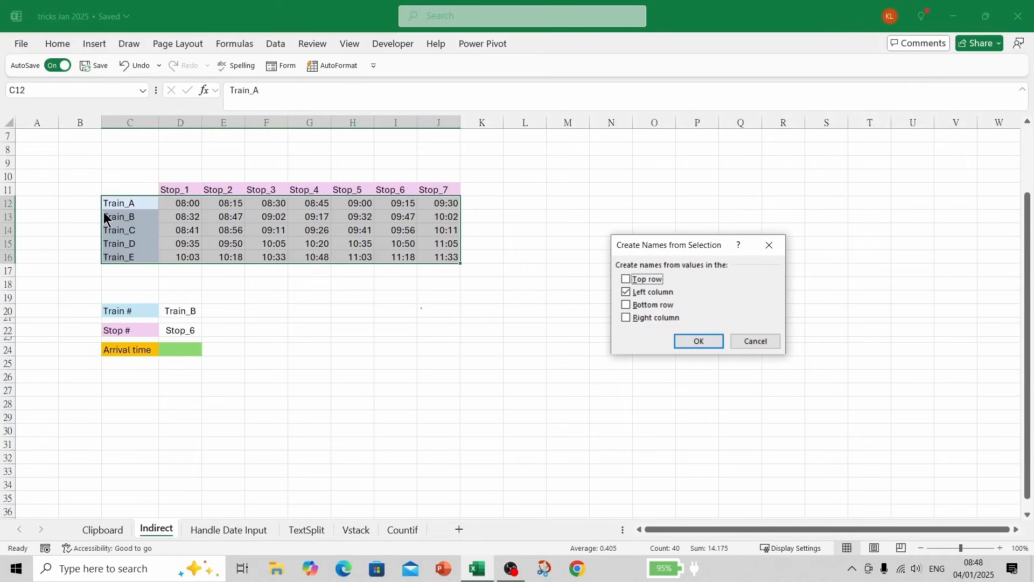
{"action": "left_click", "coordinate": [689, 336]}
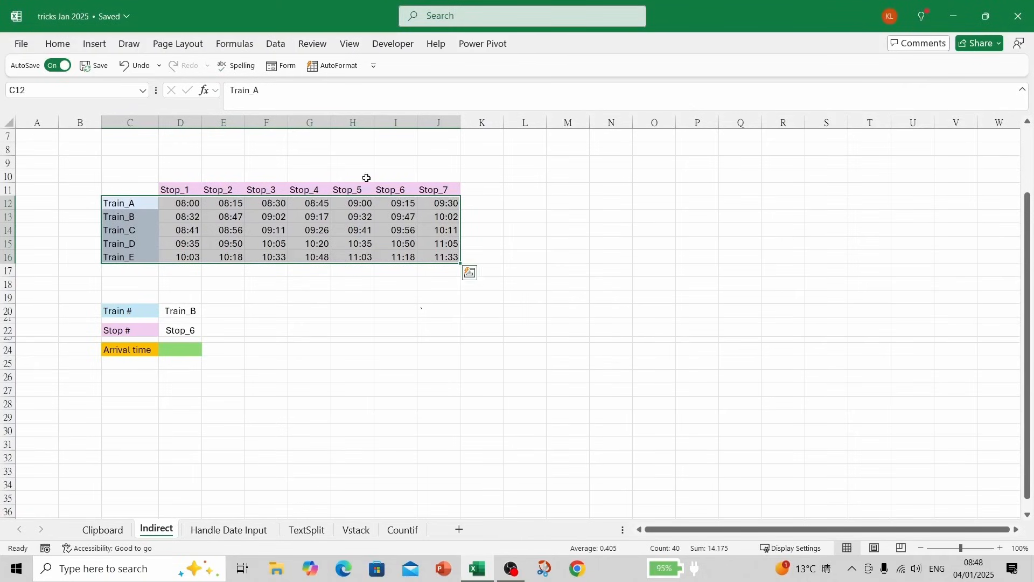
Step: Review the Train_A and Train_E names with their times and ranges in Name Manager
{"action": "left_click", "coordinate": [240, 44]}
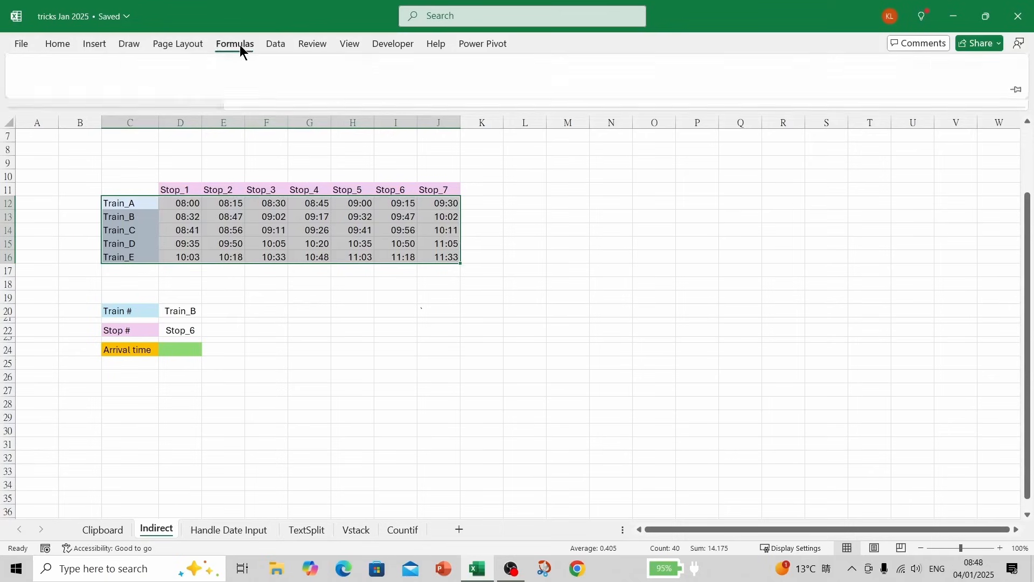
{"action": "left_click", "coordinate": [509, 92]}
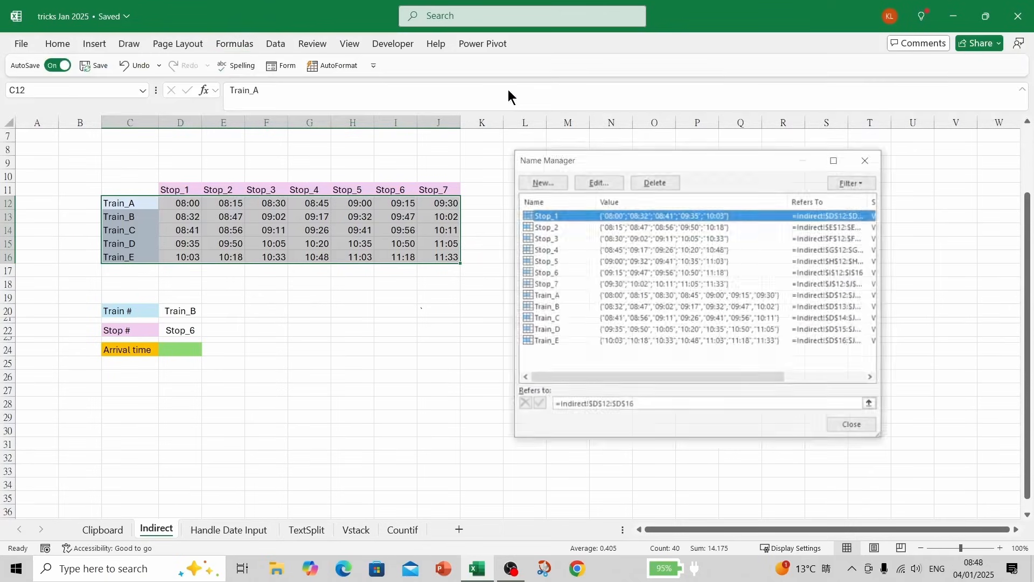
{"action": "left_click", "coordinate": [549, 296]}
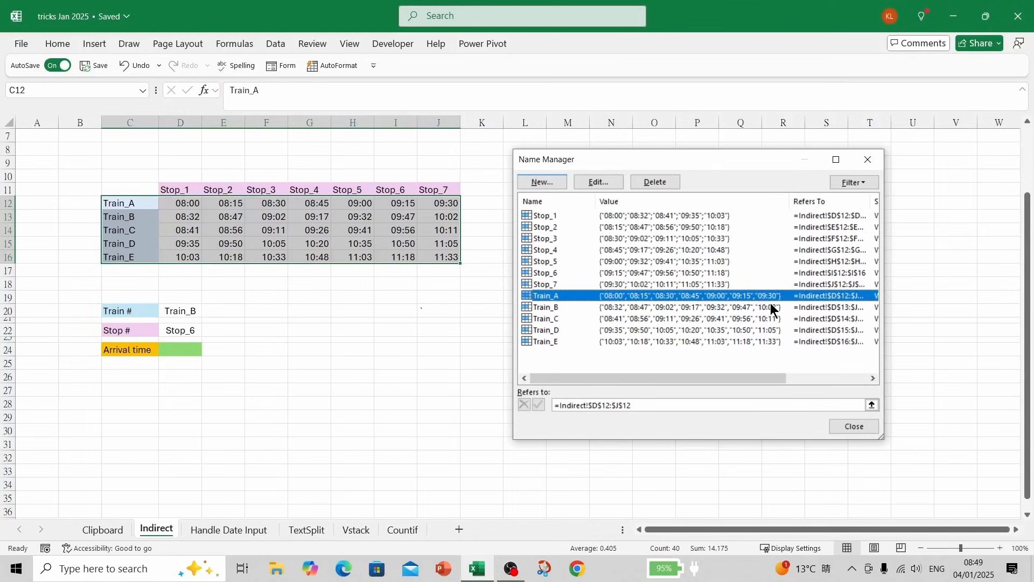
{"action": "left_click", "coordinate": [554, 341]}
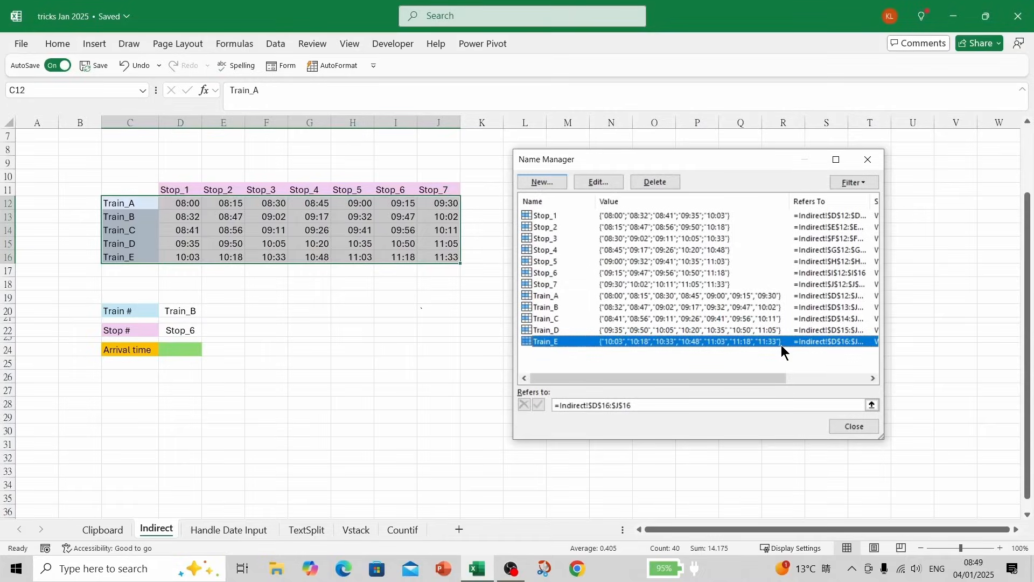
Step: Add list data validation to the Train # cell D20, using the train labels in C12:C16 as the source
{"action": "key", "text": "Escape"}
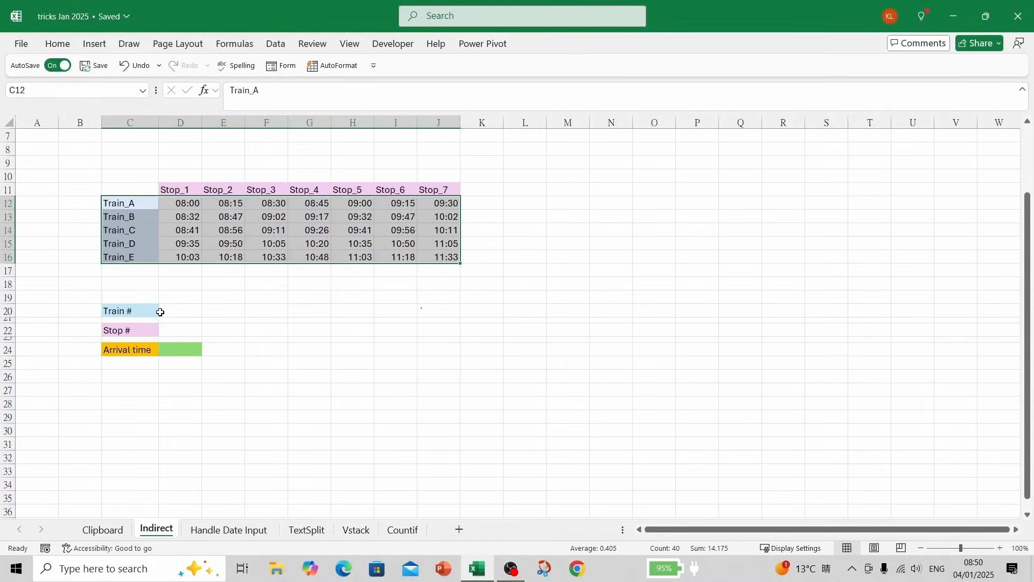
{"action": "left_click", "coordinate": [165, 311]}
{"action": "left_click", "coordinate": [167, 331]}
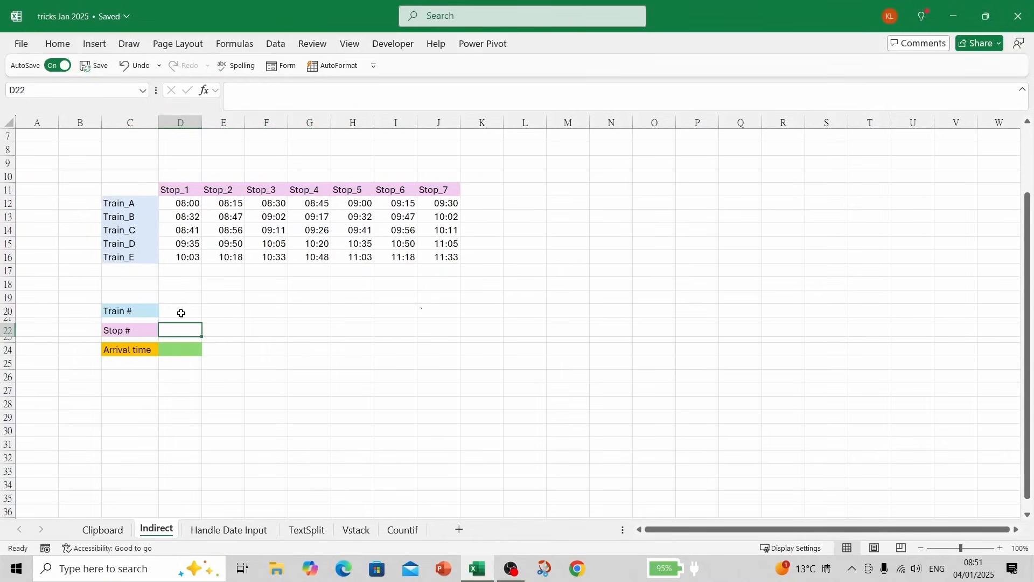
{"action": "left_click", "coordinate": [181, 314]}
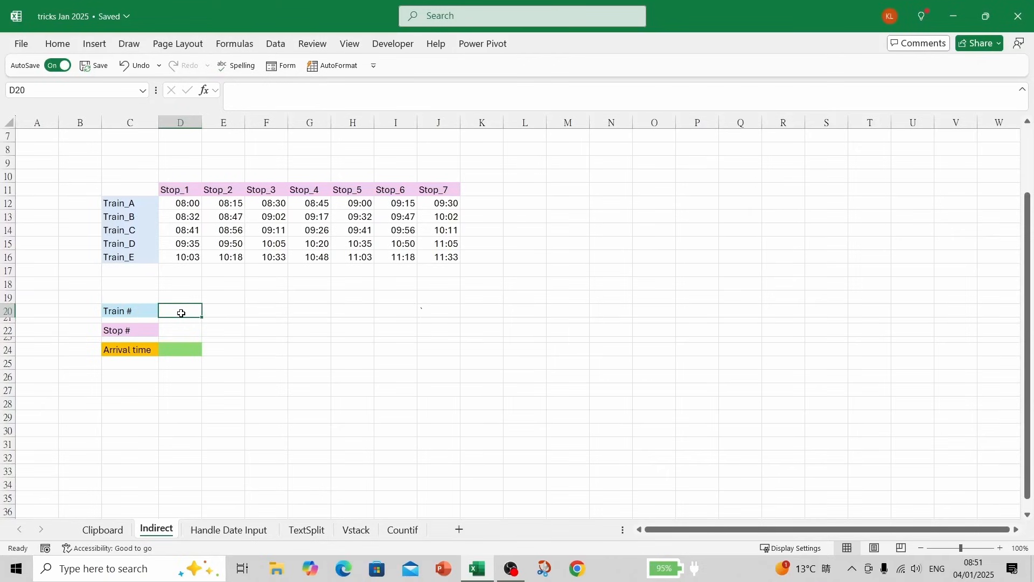
{"action": "left_click", "coordinate": [272, 45]}
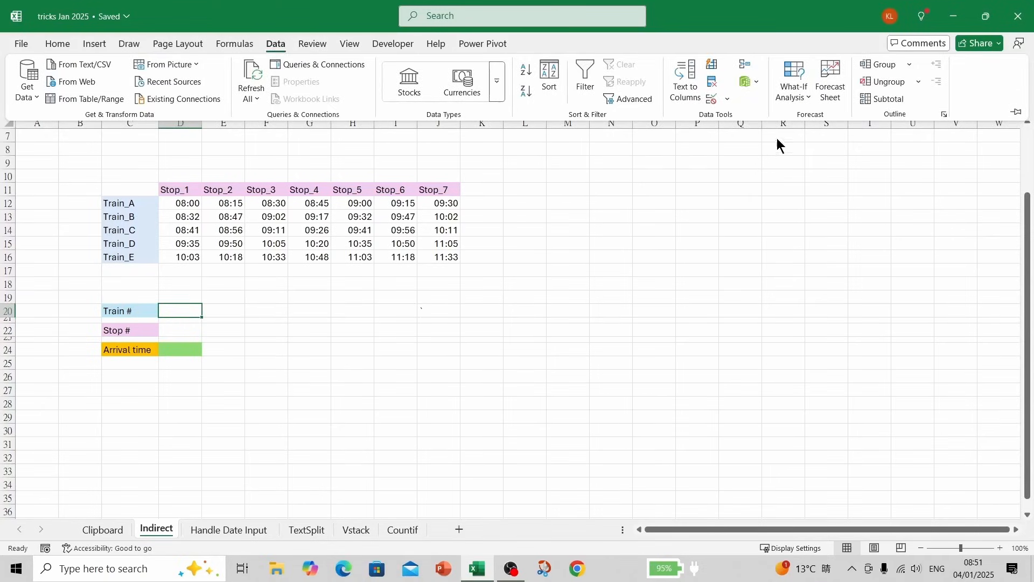
{"action": "left_click", "coordinate": [729, 101]}
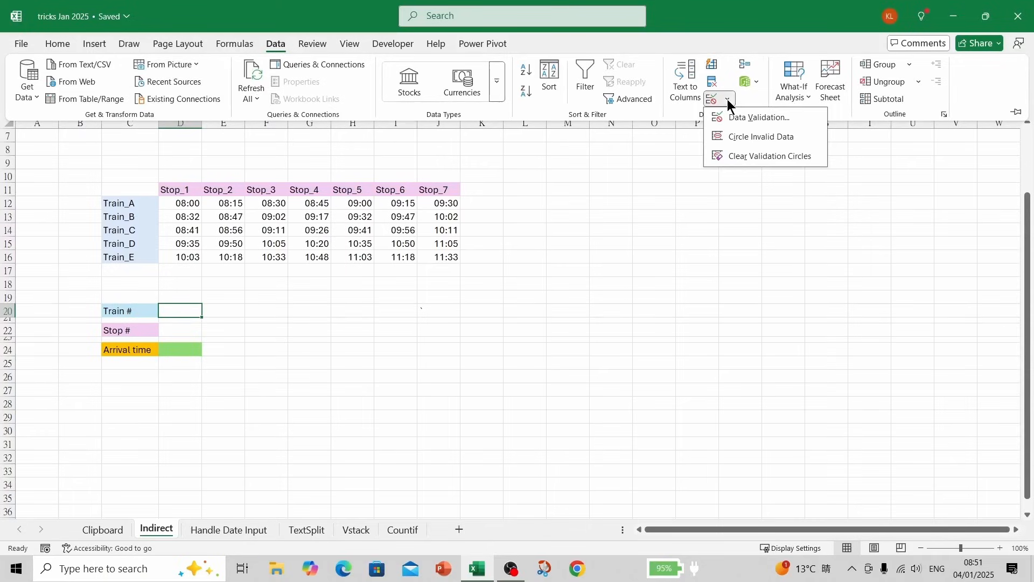
{"action": "left_click", "coordinate": [736, 119]}
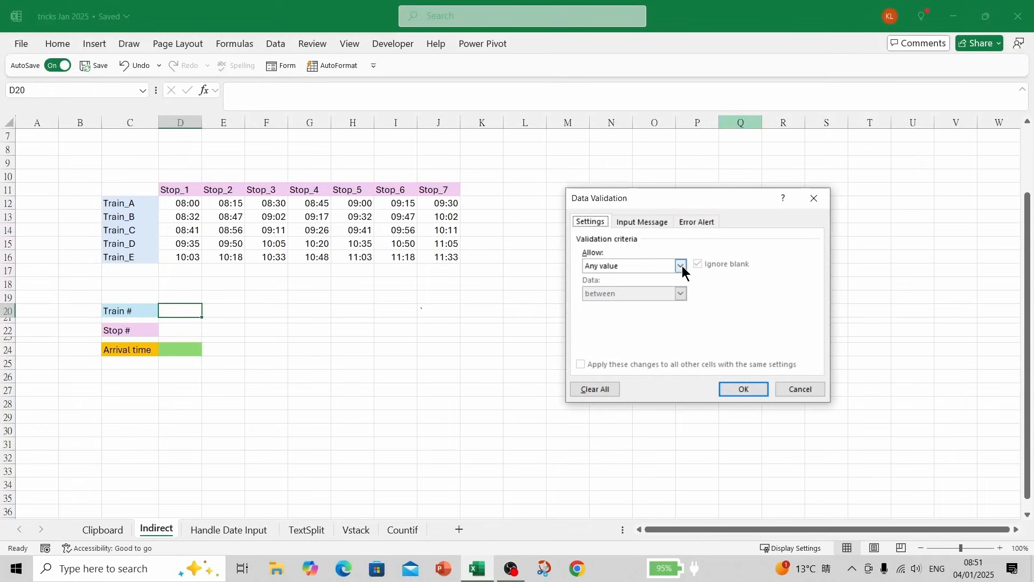
{"action": "left_click", "coordinate": [682, 266]}
{"action": "left_click", "coordinate": [656, 301]}
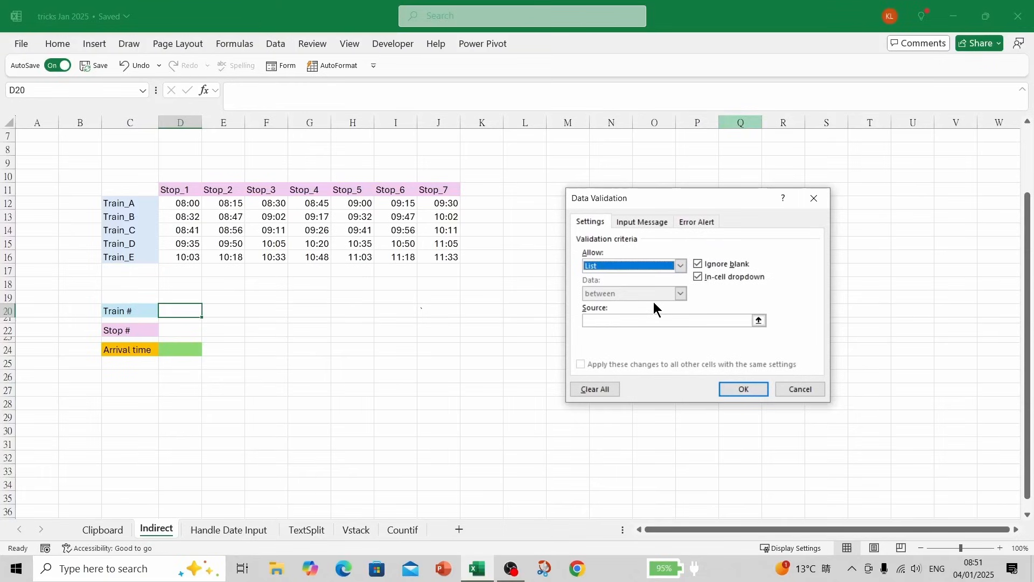
{"action": "left_click", "coordinate": [602, 324]}
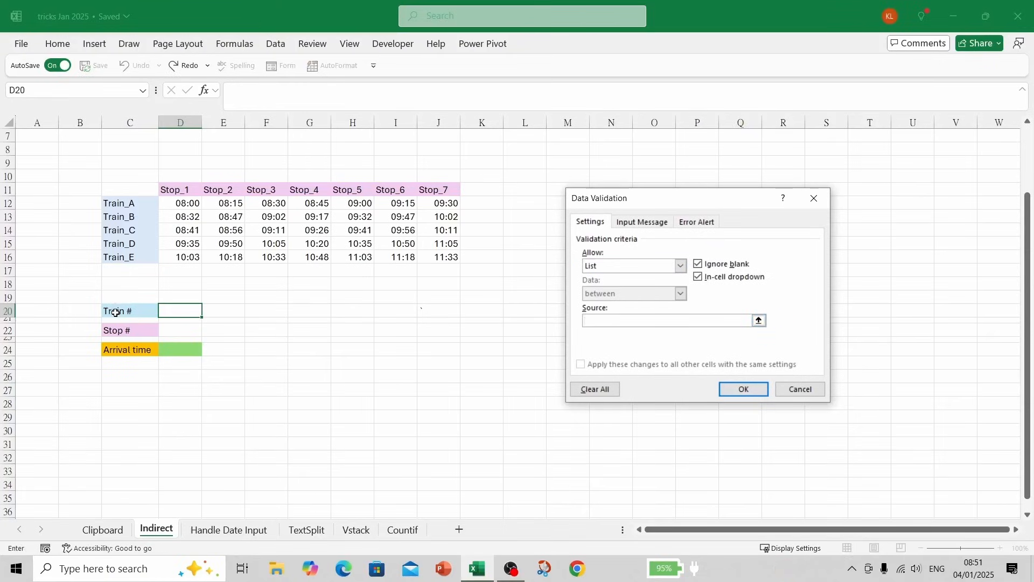
{"action": "left_click_drag", "start_coordinate": [118, 203], "coordinate": [130, 253]}
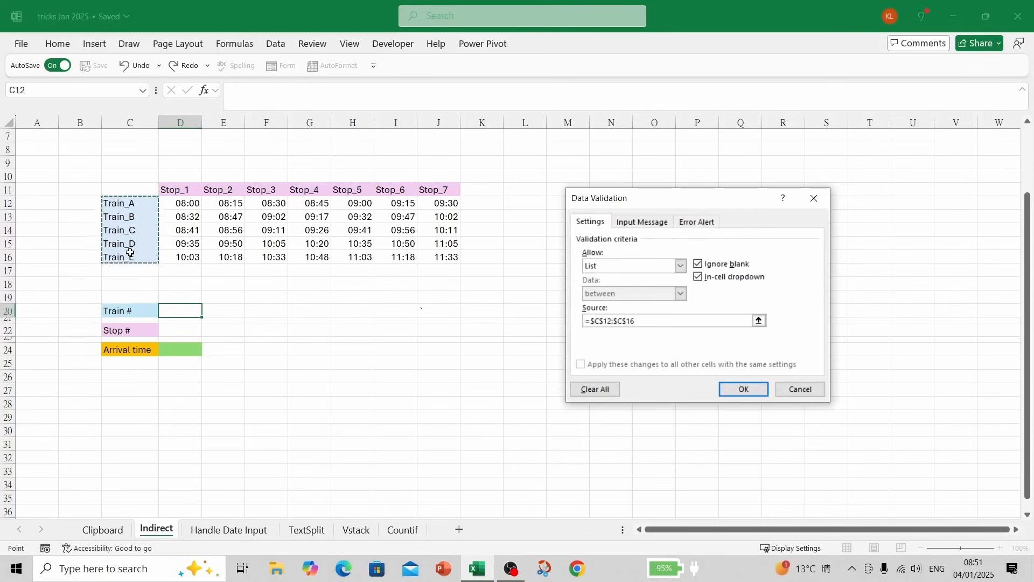
{"action": "left_click", "coordinate": [730, 389]}
{"action": "left_click", "coordinate": [280, 387]}
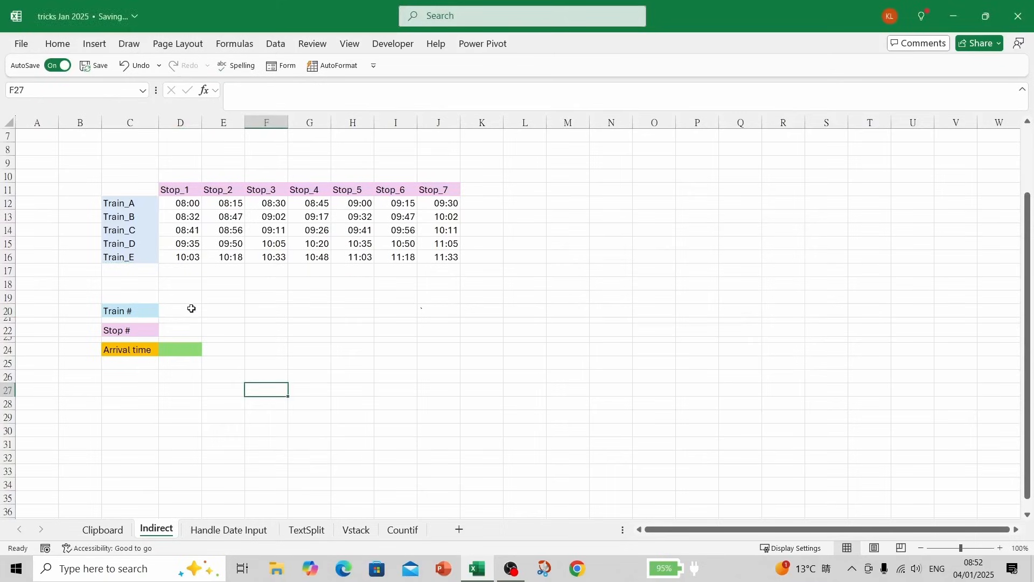
Step: Choose Train_E from the Train # dropdown in D20
{"action": "left_click", "coordinate": [191, 309]}
{"action": "left_click", "coordinate": [209, 311]}
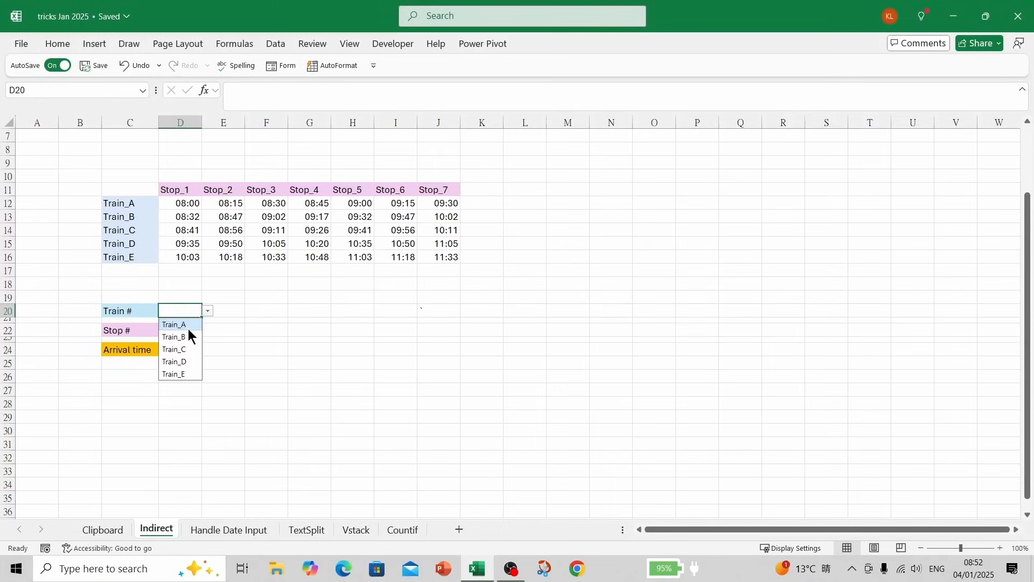
{"action": "left_click", "coordinate": [194, 374]}
{"action": "left_click", "coordinate": [276, 324]}
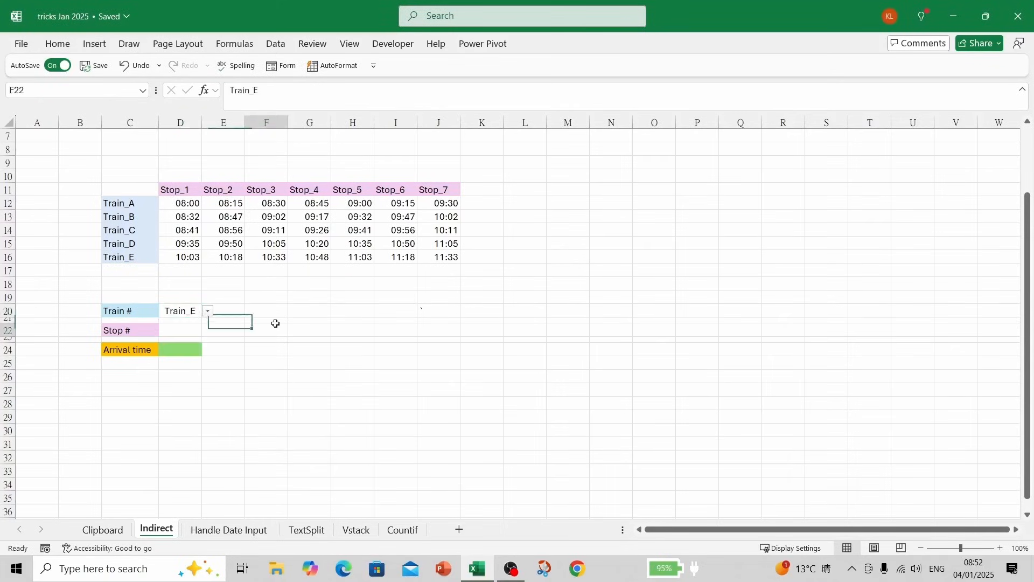
Step: Add list data validation to the Stop # cell D22, using the stop headers in D11:J11 as the source
{"action": "left_click", "coordinate": [180, 333]}
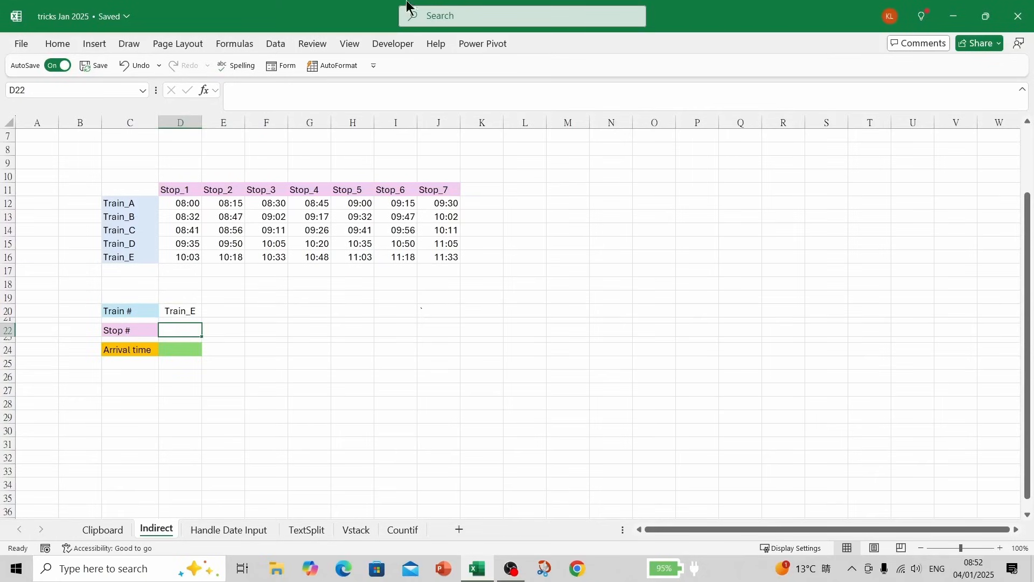
{"action": "left_click", "coordinate": [272, 45]}
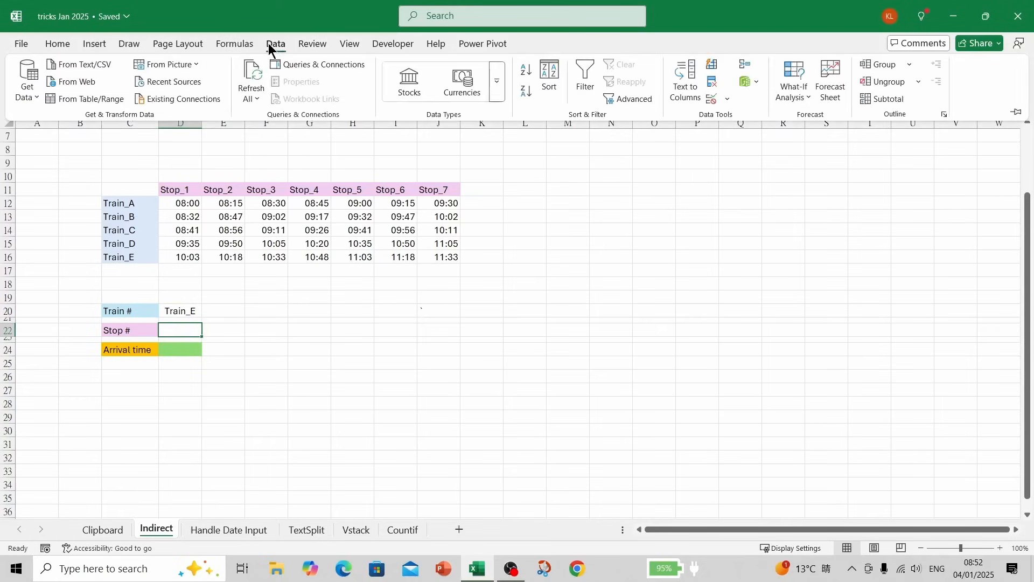
{"action": "left_click", "coordinate": [728, 98]}
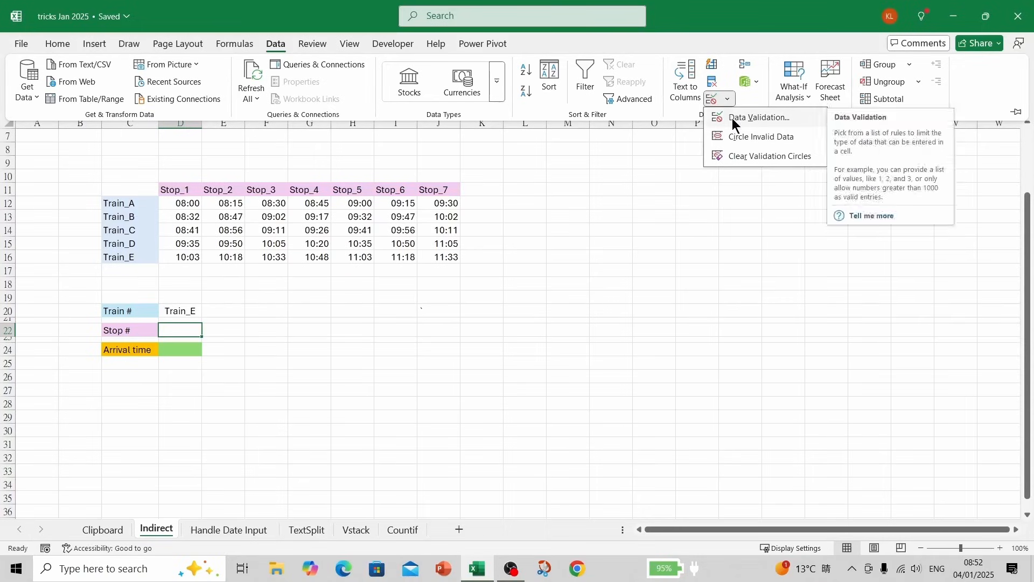
{"action": "left_click", "coordinate": [733, 118]}
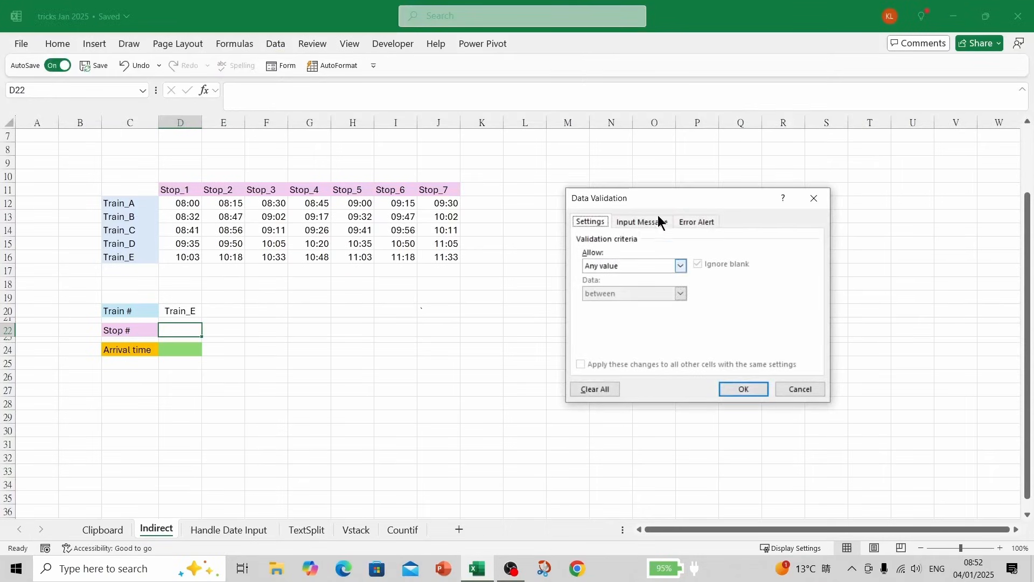
{"action": "left_click_drag", "start_coordinate": [659, 204], "coordinate": [593, 200]}
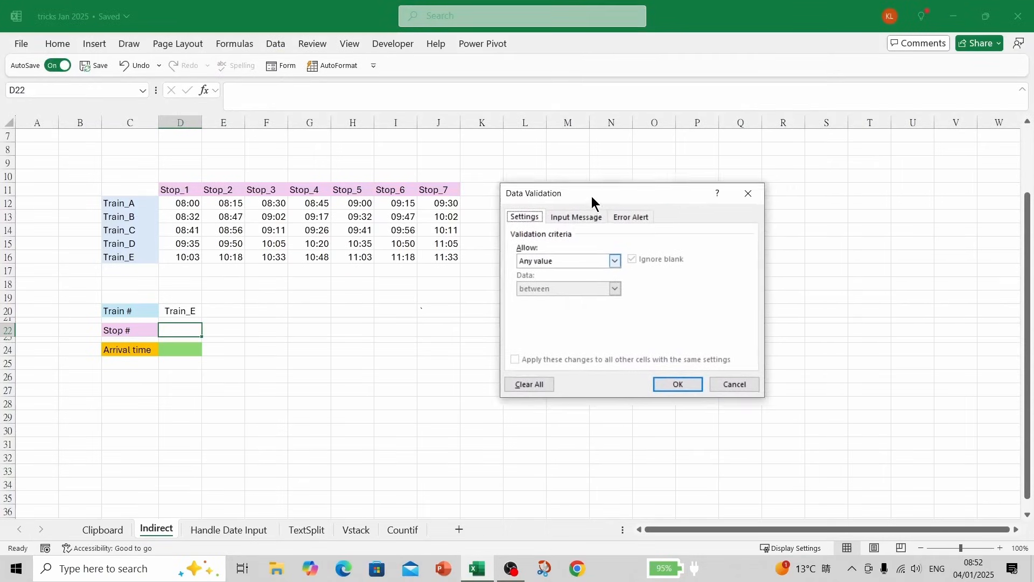
{"action": "left_click", "coordinate": [615, 261]}
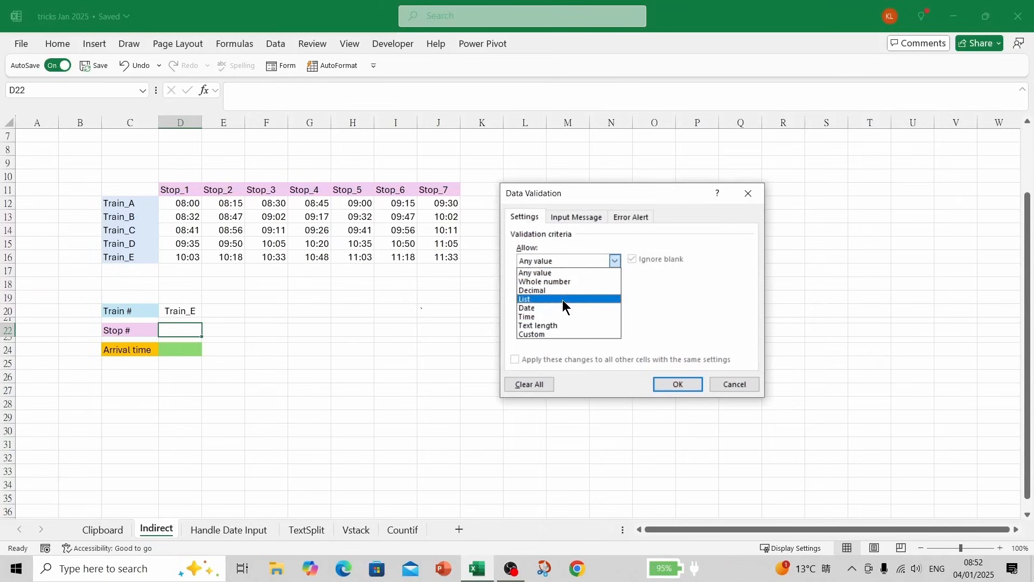
{"action": "left_click", "coordinate": [562, 300]}
{"action": "left_click", "coordinate": [537, 316]}
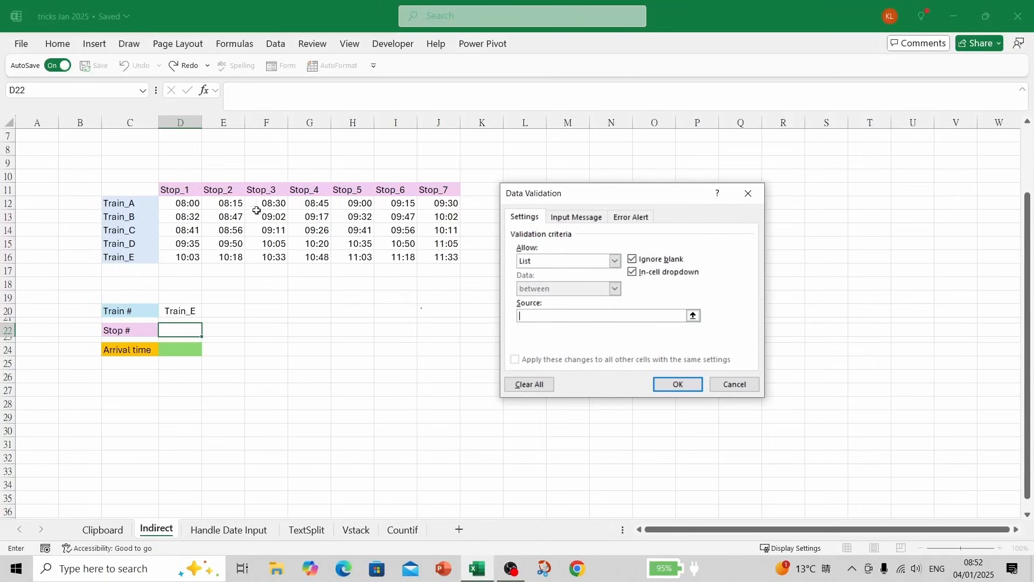
{"action": "left_click_drag", "start_coordinate": [178, 192], "coordinate": [431, 190]}
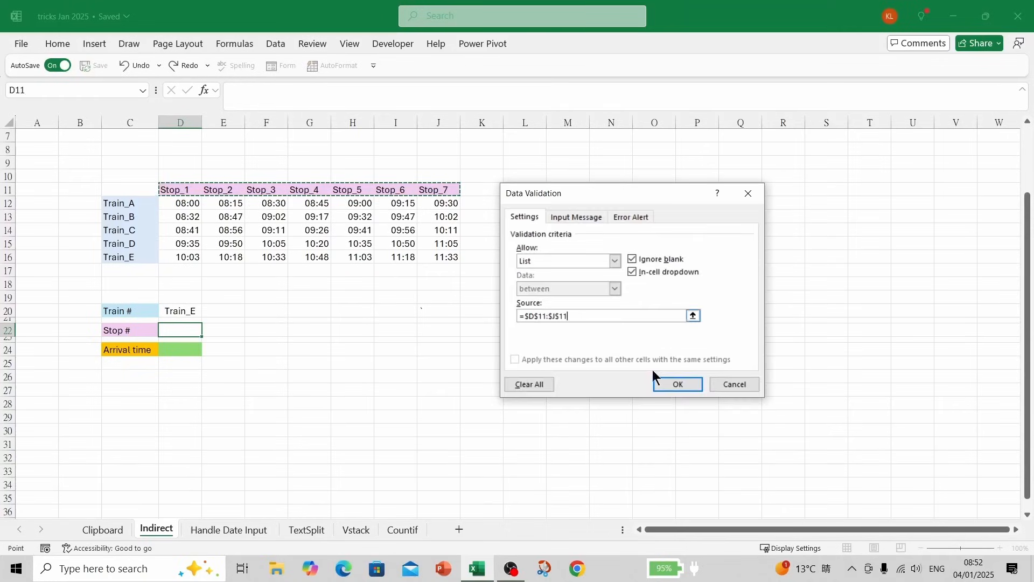
{"action": "left_click", "coordinate": [693, 384]}
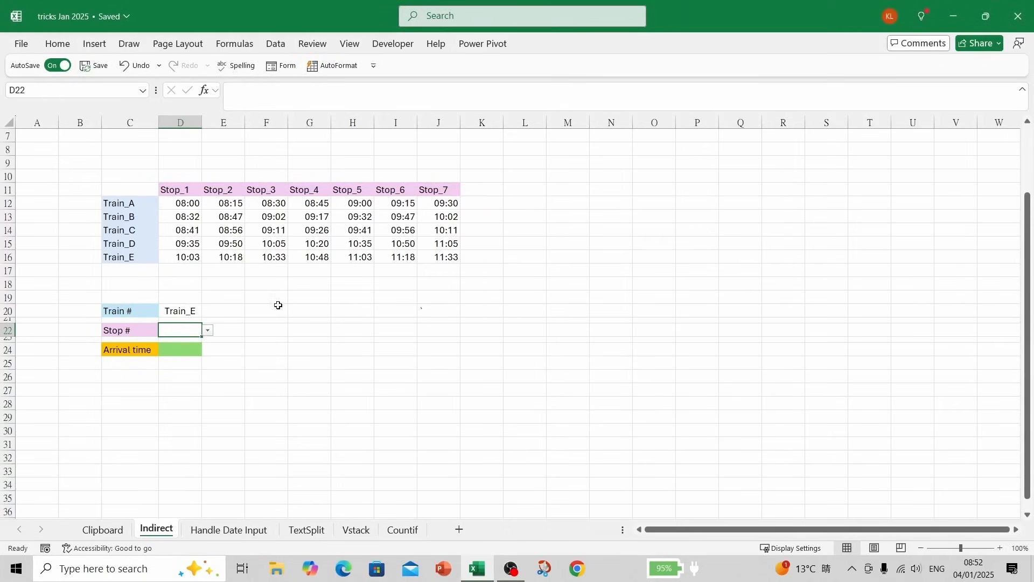
Step: Choose Stop_3 from the Stop # dropdown in D22
{"action": "left_click", "coordinate": [208, 331]}
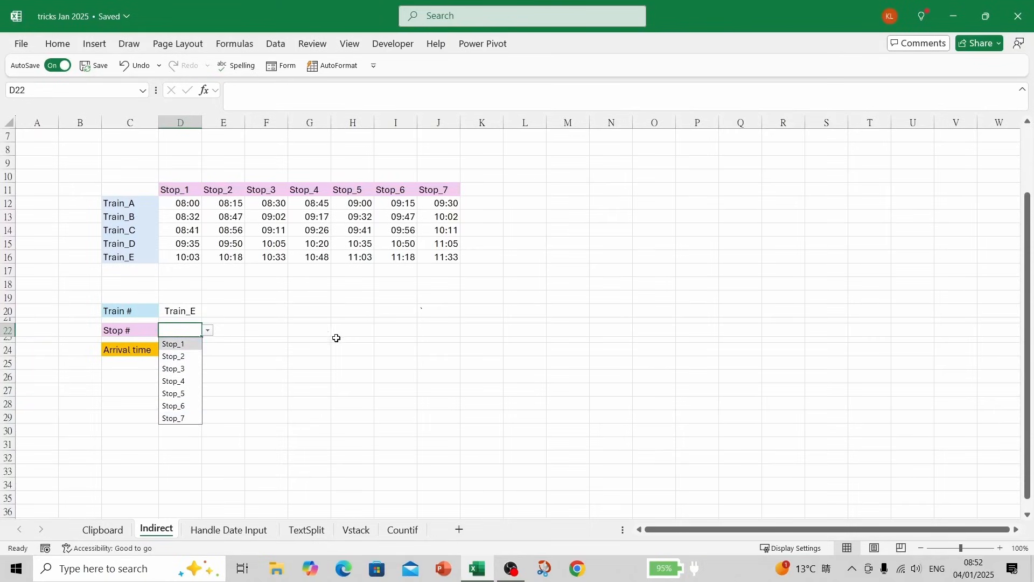
{"action": "left_click", "coordinate": [181, 370]}
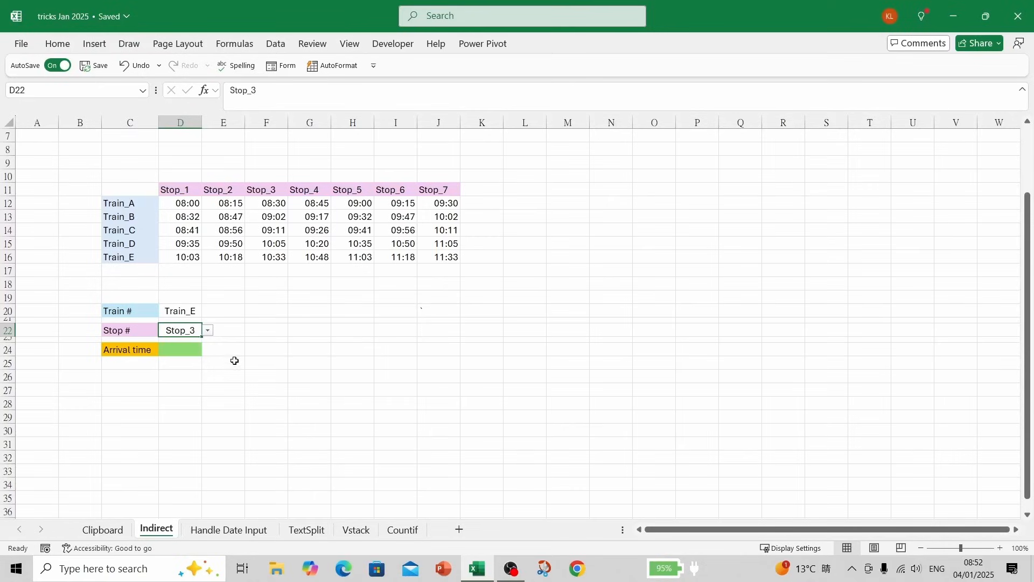
{"action": "left_click", "coordinate": [280, 345]}
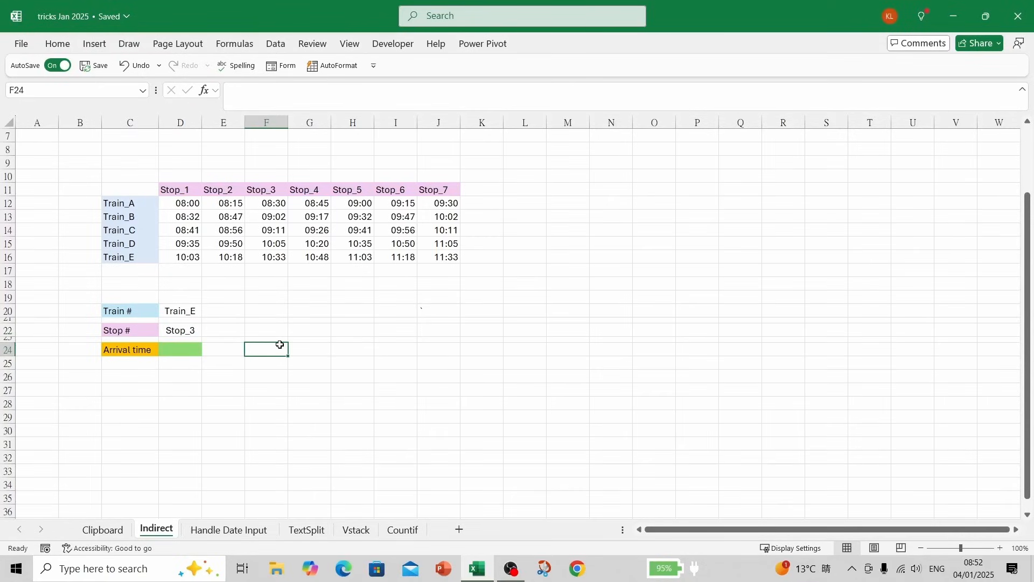
{"action": "left_click", "coordinate": [174, 190]}
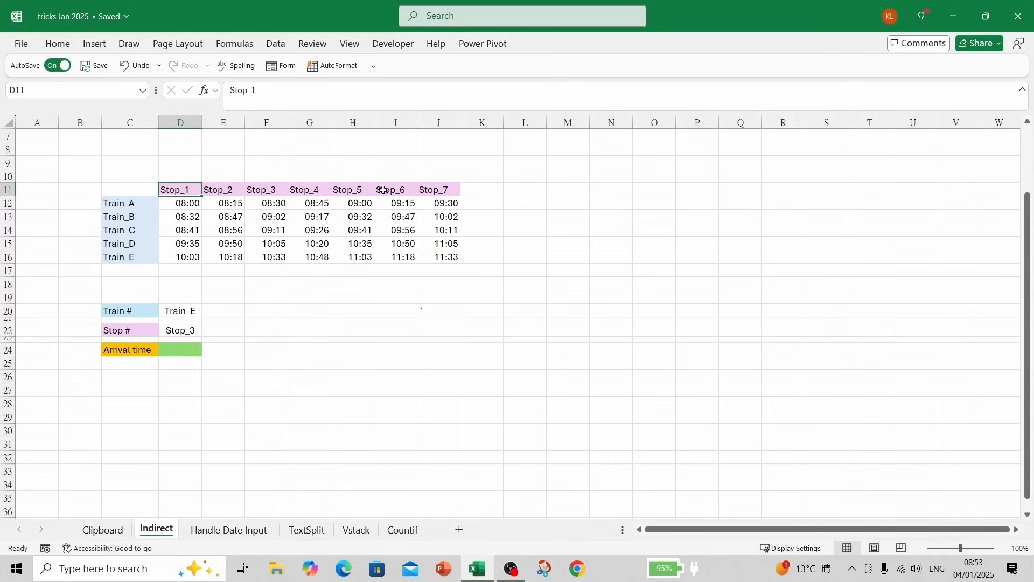
{"action": "left_click", "coordinate": [218, 189]}
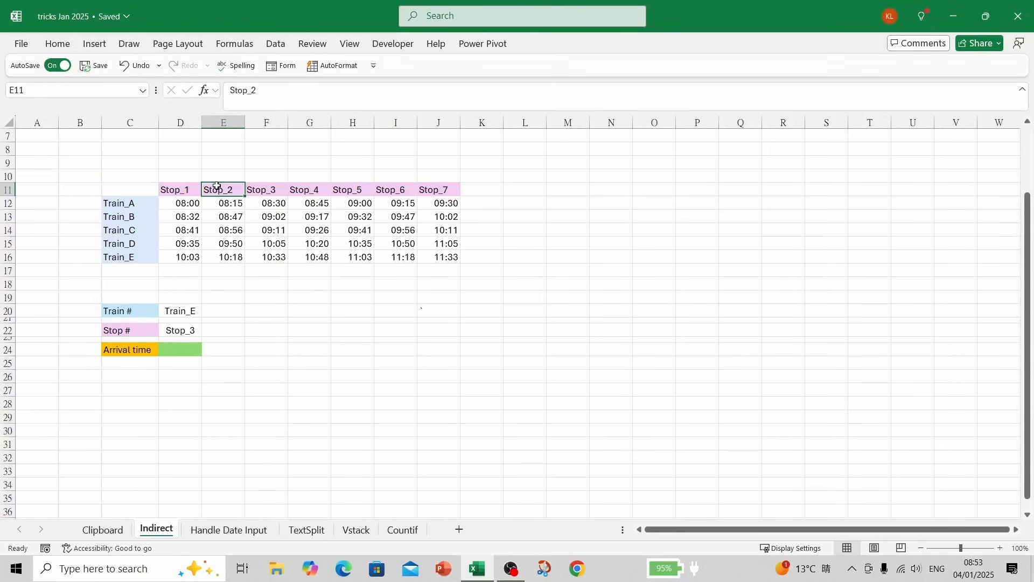
{"action": "left_click", "coordinate": [112, 206]}
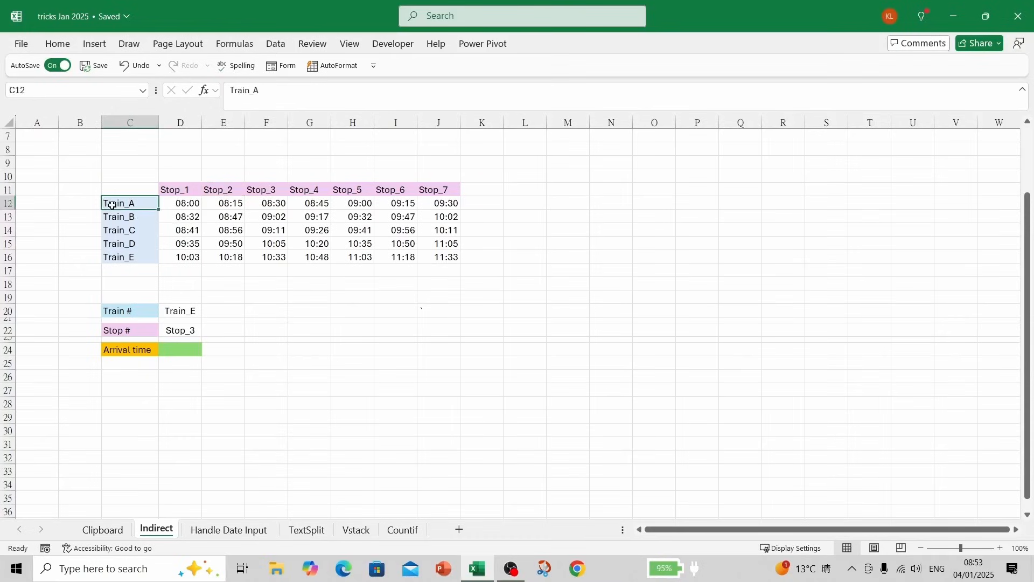
{"action": "left_click", "coordinate": [126, 219]}
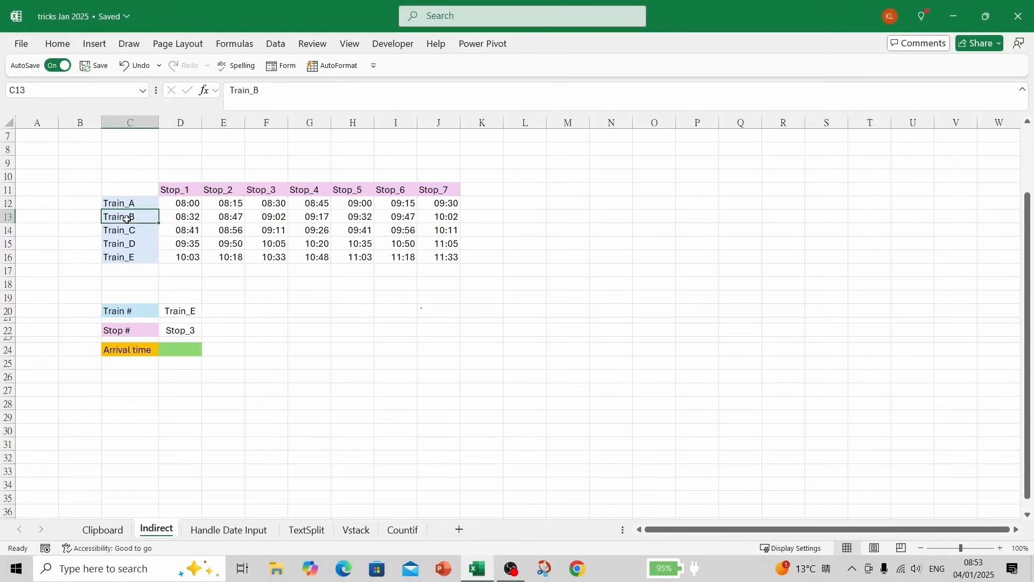
{"action": "left_click", "coordinate": [128, 231]}
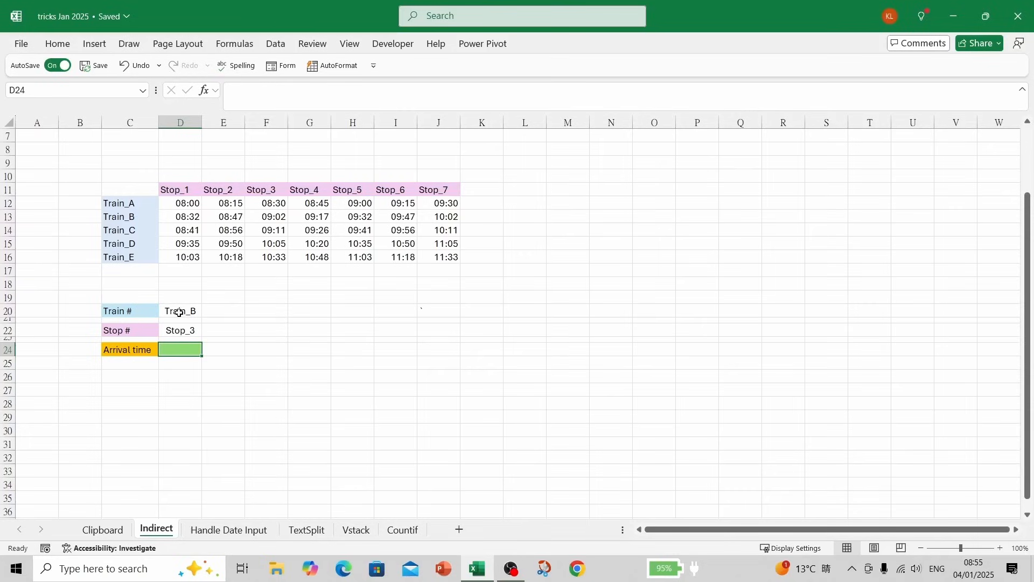
{"action": "left_click", "coordinate": [179, 313]}
{"action": "left_click", "coordinate": [178, 335]}
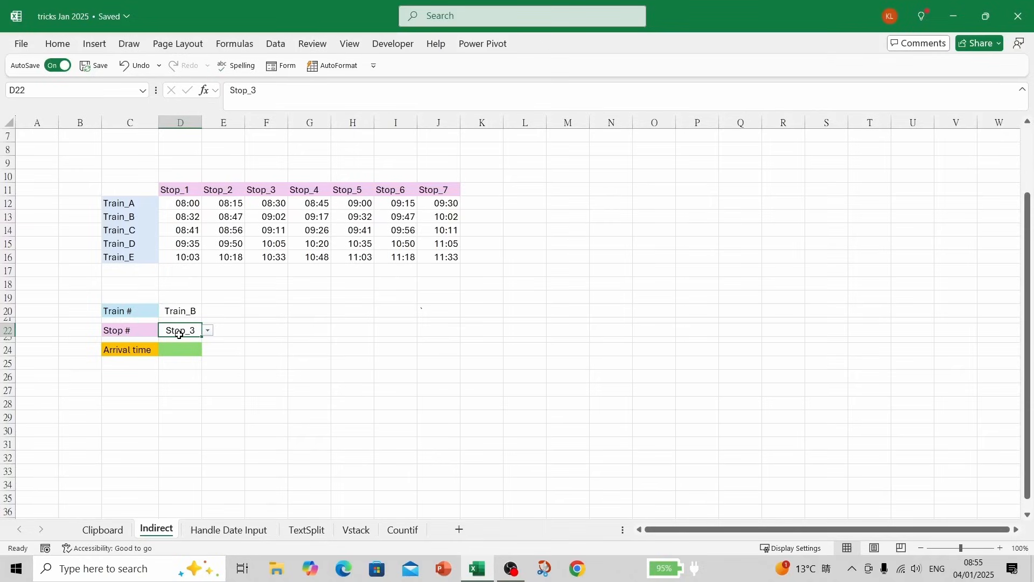
Step: Enter the formula =INDIRECT(D20) INDIRECT(D22) in the Arrival time cell D24
{"action": "left_click", "coordinate": [176, 352]}
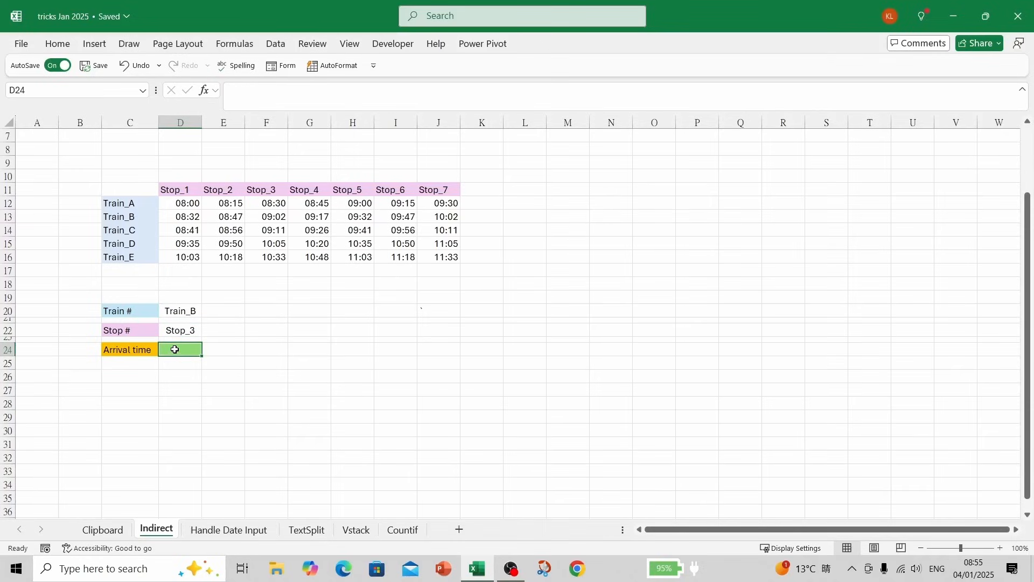
{"action": "type", "text": "=in"}
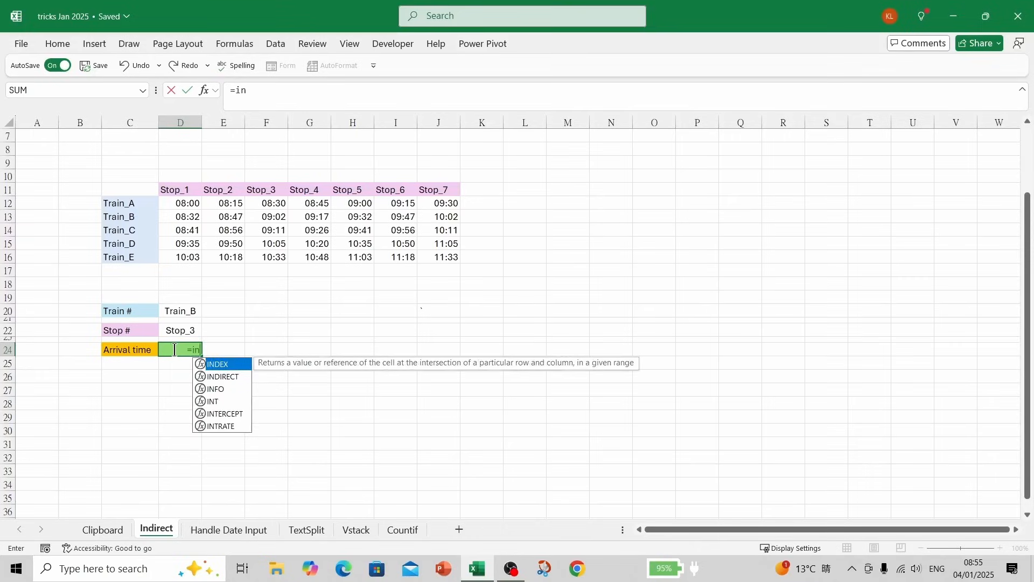
{"action": "double_click", "coordinate": [210, 376]}
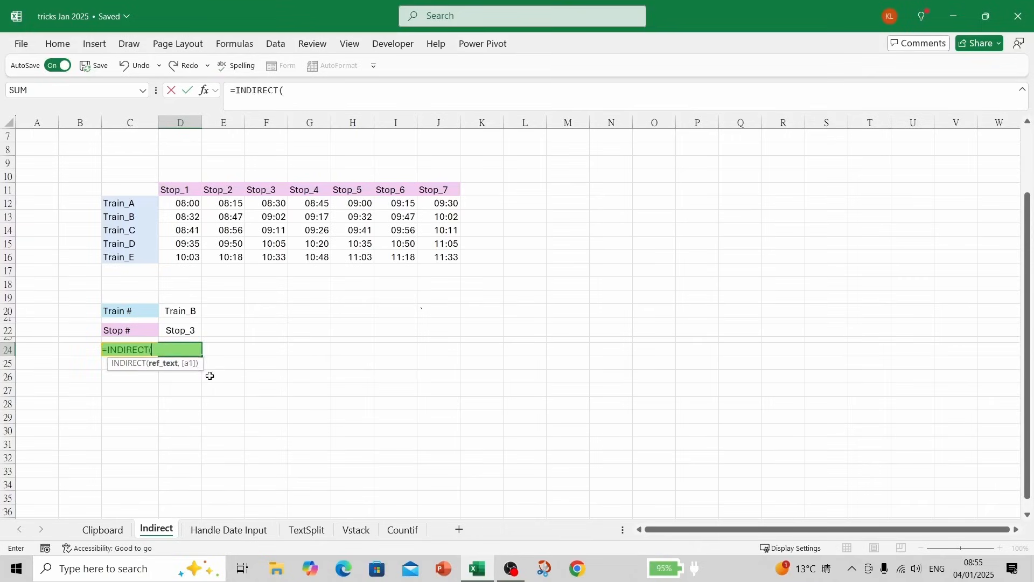
{"action": "left_click", "coordinate": [172, 314]}
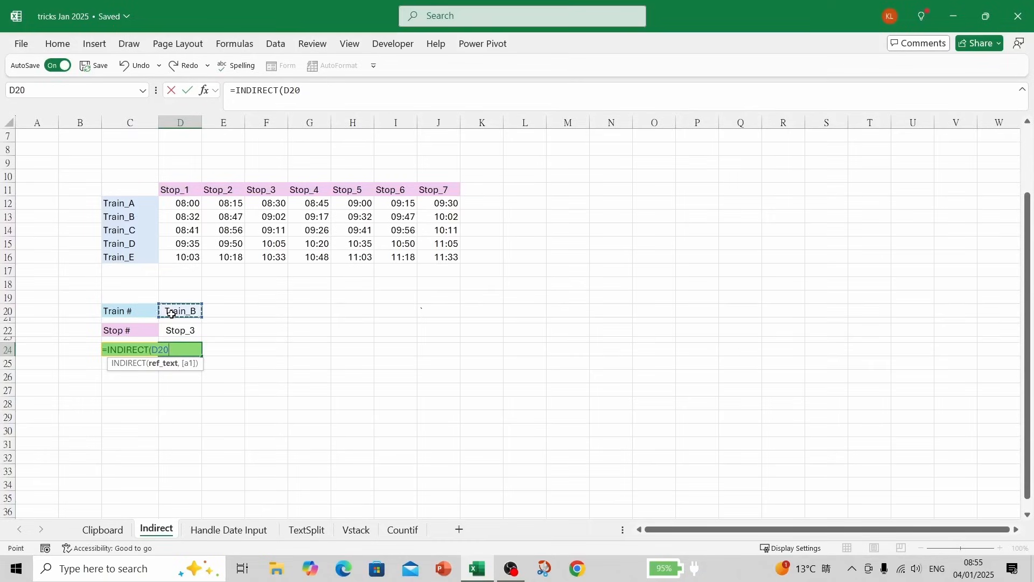
{"action": "type", "text": ")"}
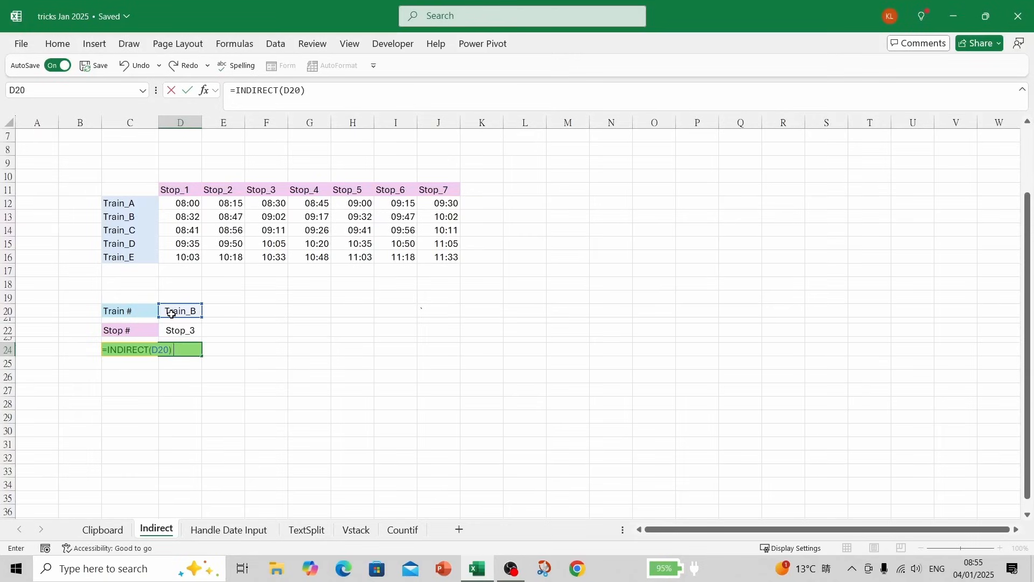
{"action": "type", "text": " in"}
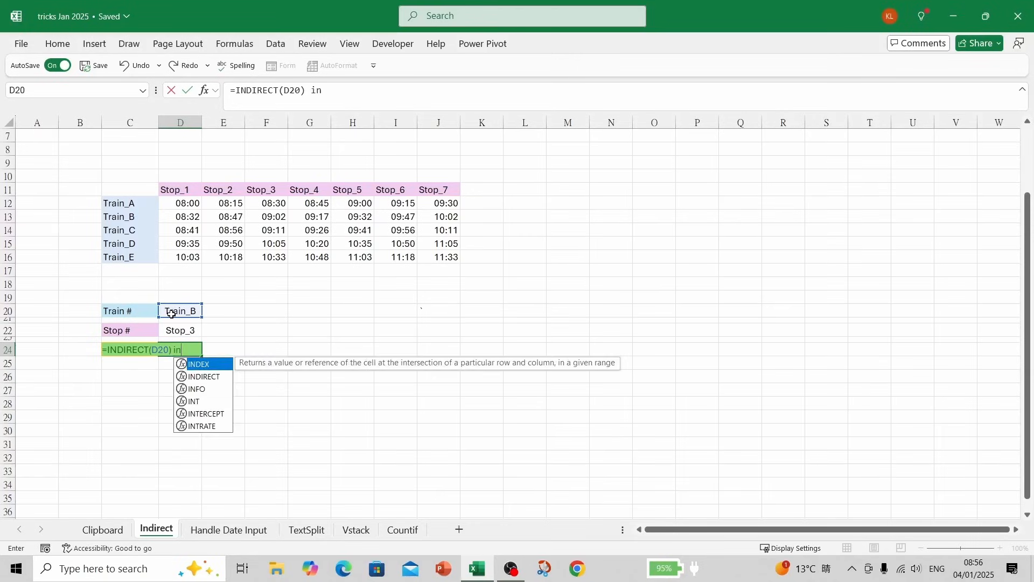
{"action": "double_click", "coordinate": [195, 376]}
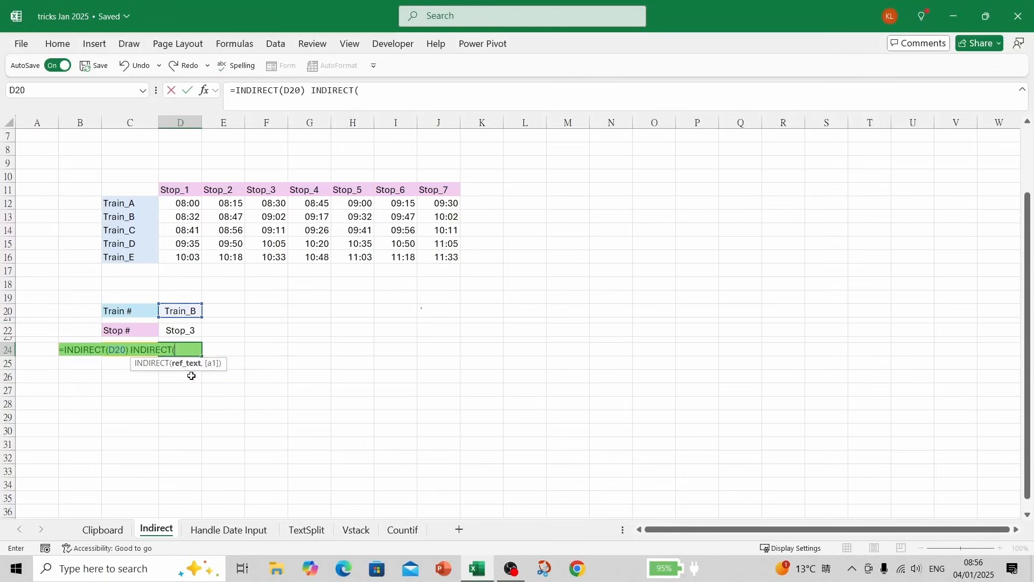
{"action": "left_click", "coordinate": [175, 333]}
{"action": "type", "text": ")"}
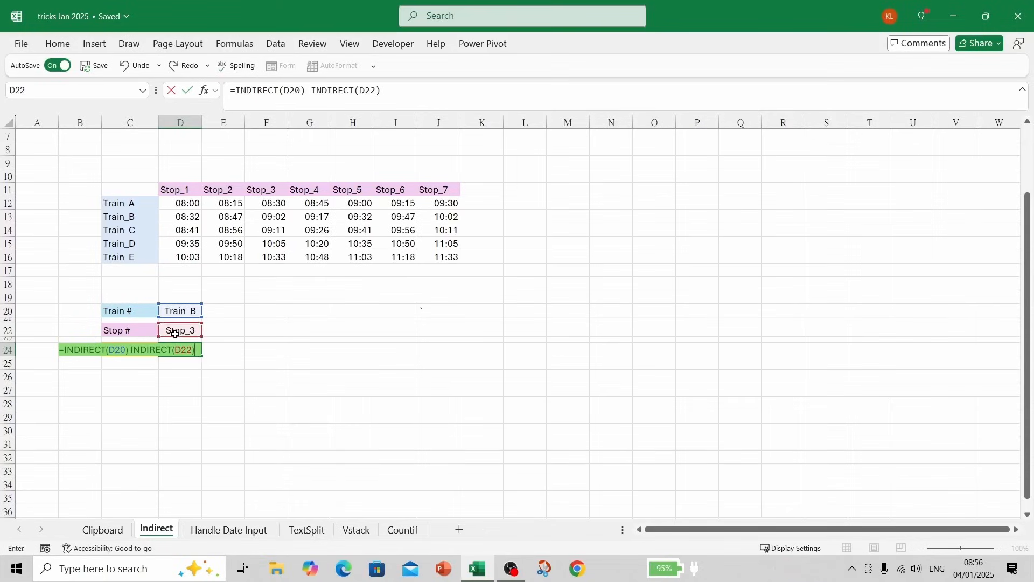
{"action": "key", "text": "Return"}
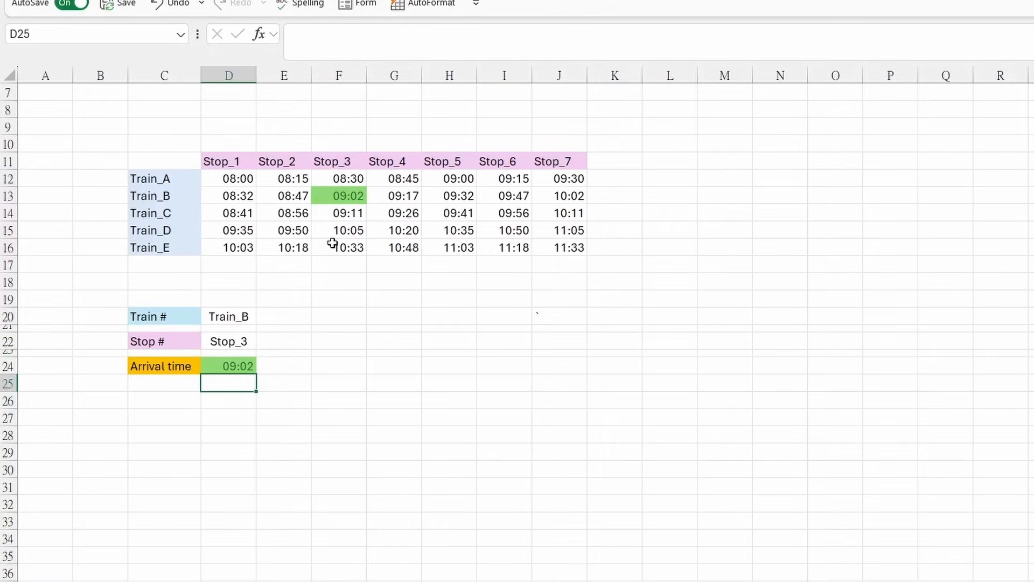
Step: Choose Train_C for Train # in D20 and check the matching time in the timetable
{"action": "left_click", "coordinate": [338, 198]}
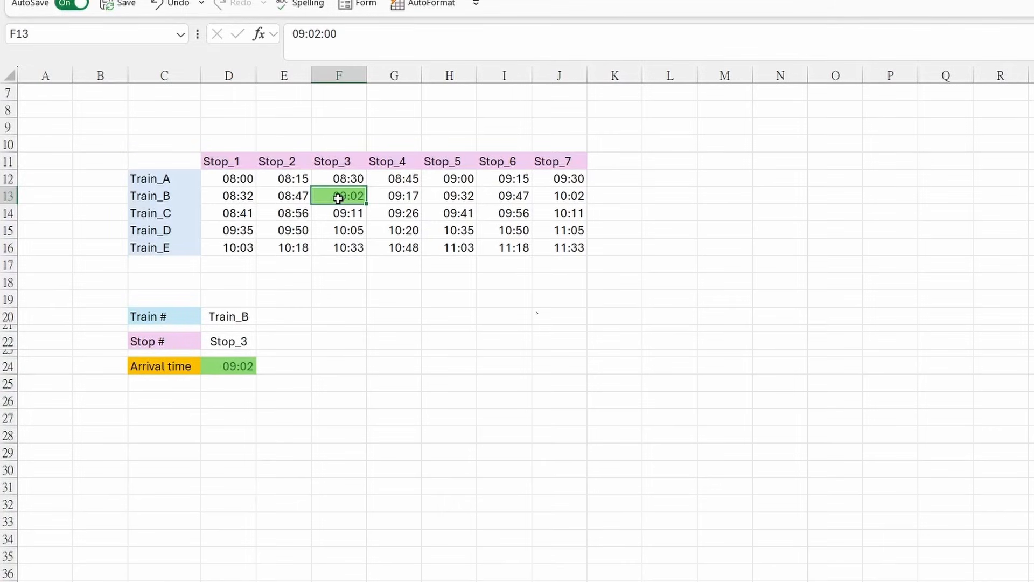
{"action": "left_click", "coordinate": [223, 315]}
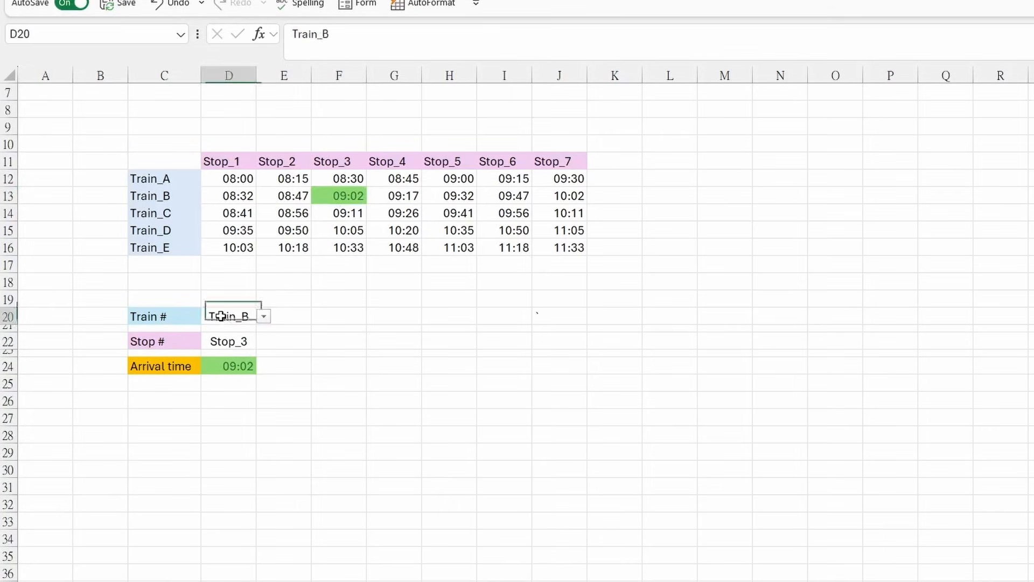
{"action": "left_click", "coordinate": [264, 317]}
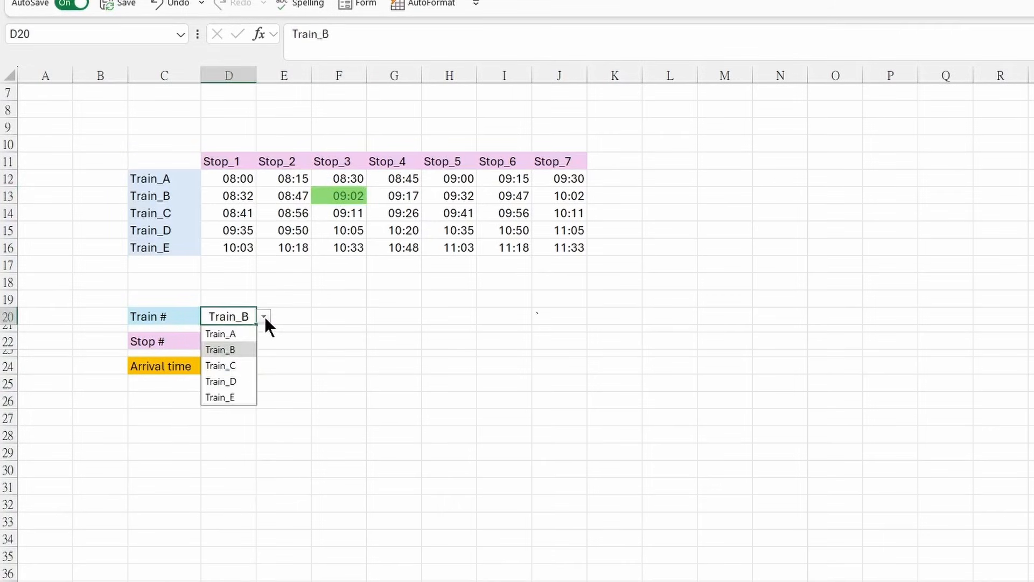
{"action": "left_click", "coordinate": [231, 367]}
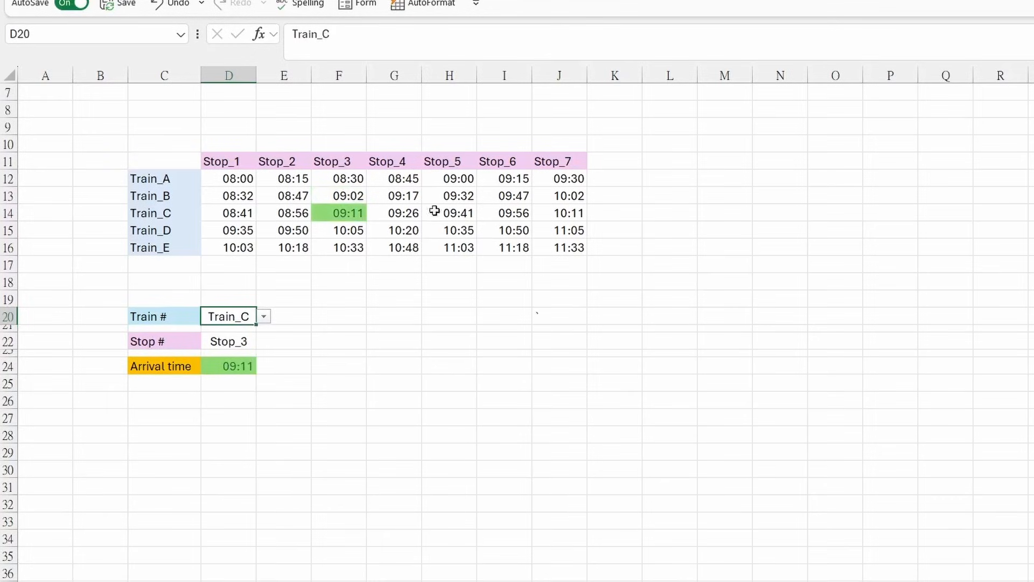
{"action": "left_click", "coordinate": [348, 216]}
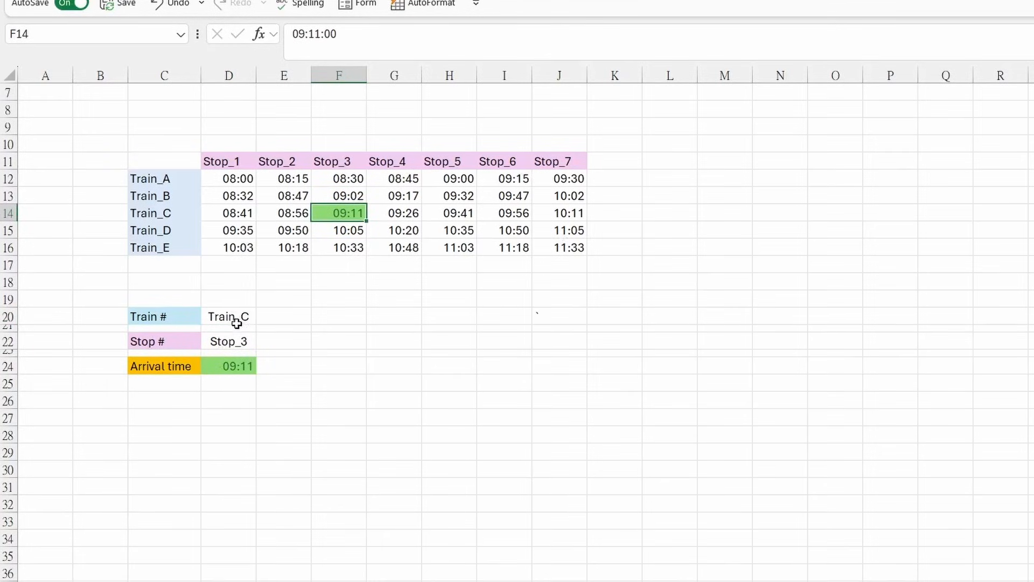
Step: Choose Stop_6 for Stop # in D22 and check the arrival time in D24
{"action": "left_click", "coordinate": [233, 343]}
{"action": "left_click", "coordinate": [264, 341]}
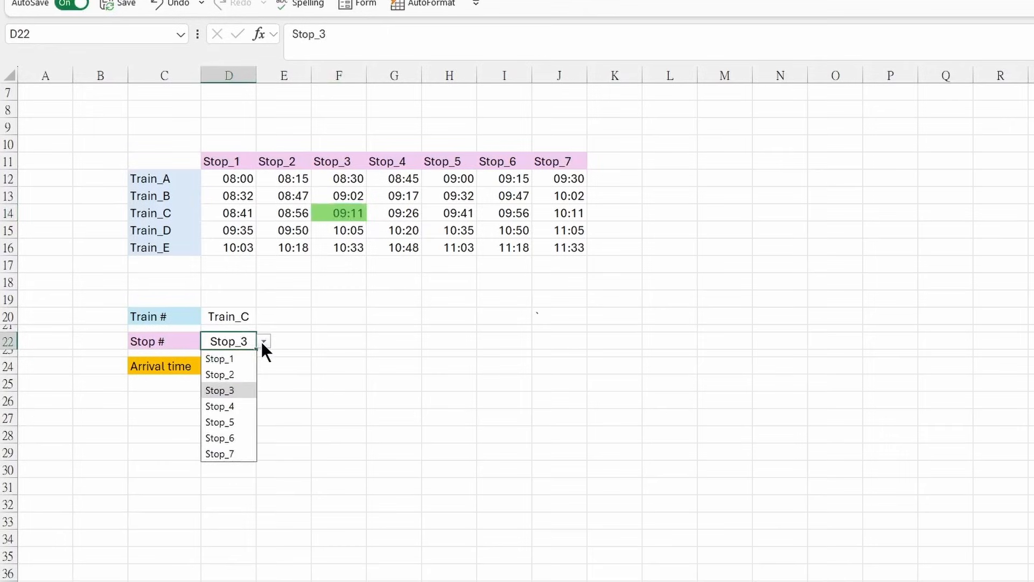
{"action": "left_click", "coordinate": [244, 437]}
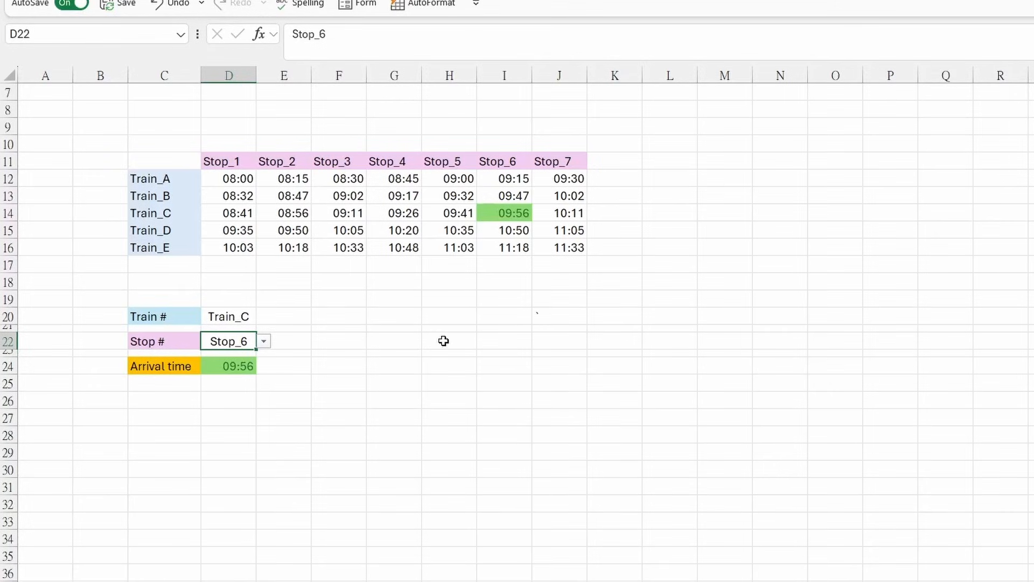
{"action": "left_click", "coordinate": [247, 367]}
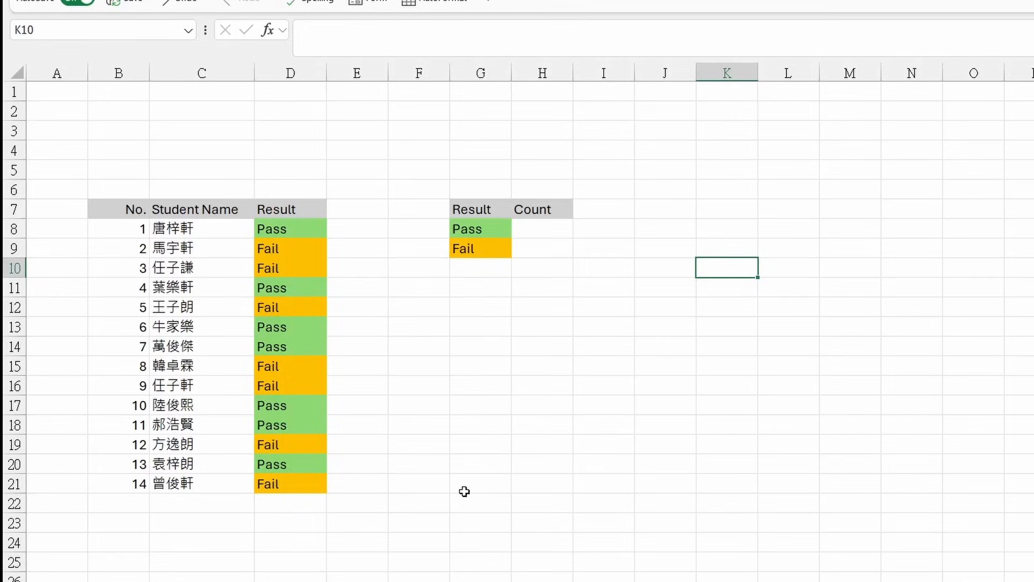
Step: Review the results in D8:D21 and enter 7 as a fixed count for both Pass and Fail in H8:H9
{"action": "left_click", "coordinate": [356, 248]}
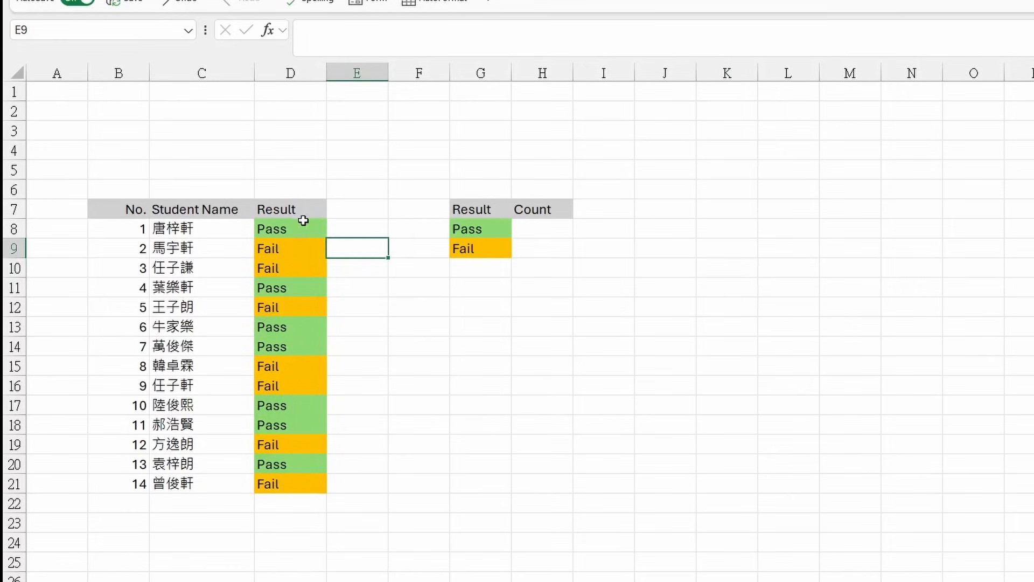
{"action": "left_click_drag", "start_coordinate": [288, 220], "coordinate": [284, 482]}
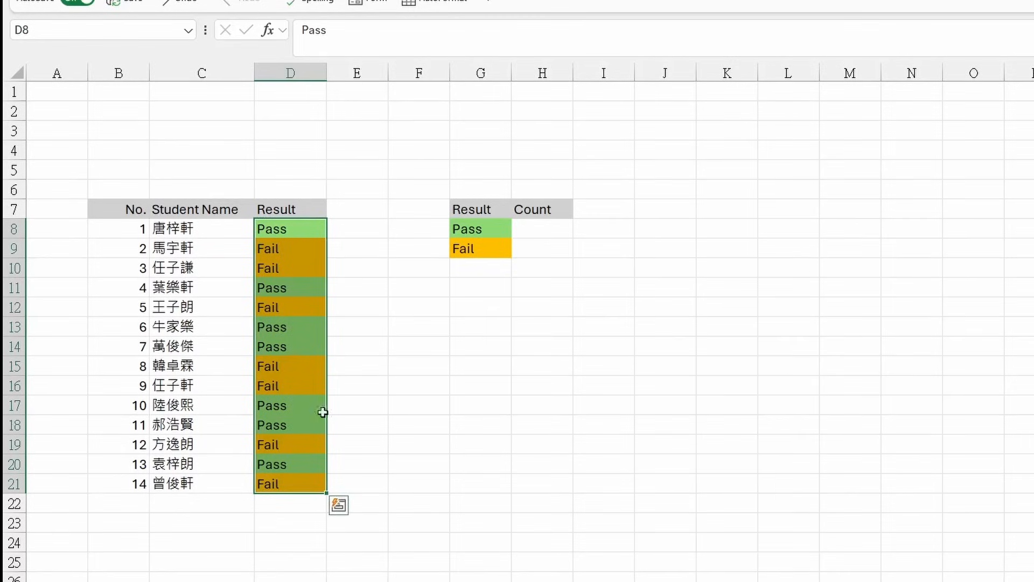
{"action": "left_click", "coordinate": [530, 226]}
{"action": "type", "text": "7"}
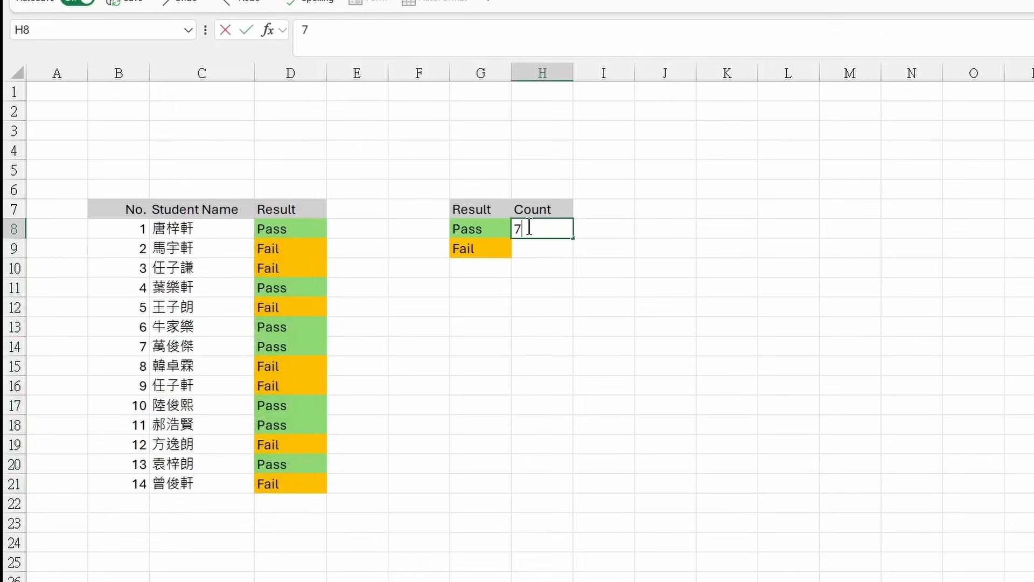
{"action": "type", "text": "\\"}
{"action": "key", "text": "BackSpace"}
{"action": "key", "text": "Return"}
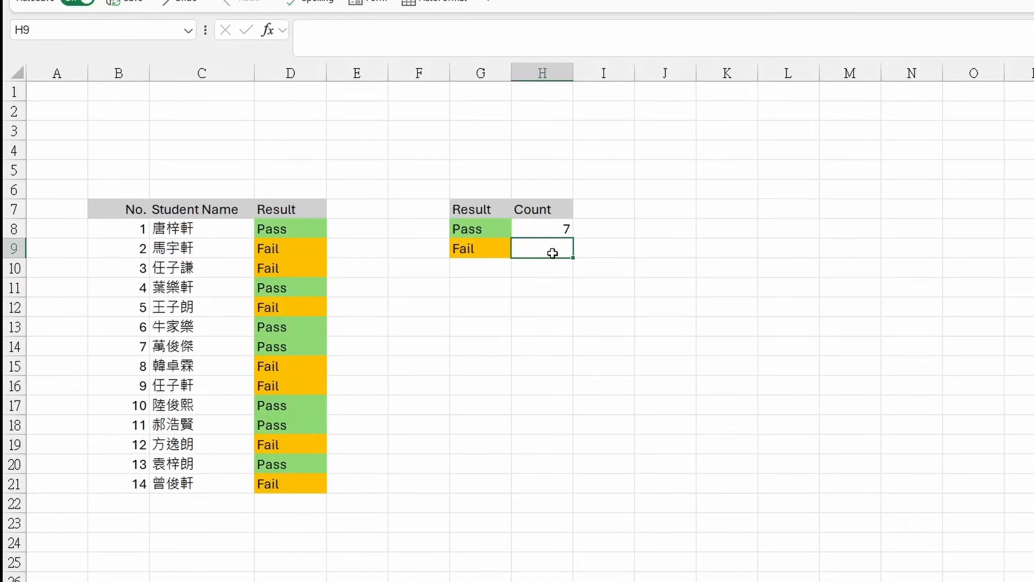
{"action": "type", "text": "7"}
Step: Change the result of student No. 11 in D18 to Fail
{"action": "left_click", "coordinate": [280, 424]}
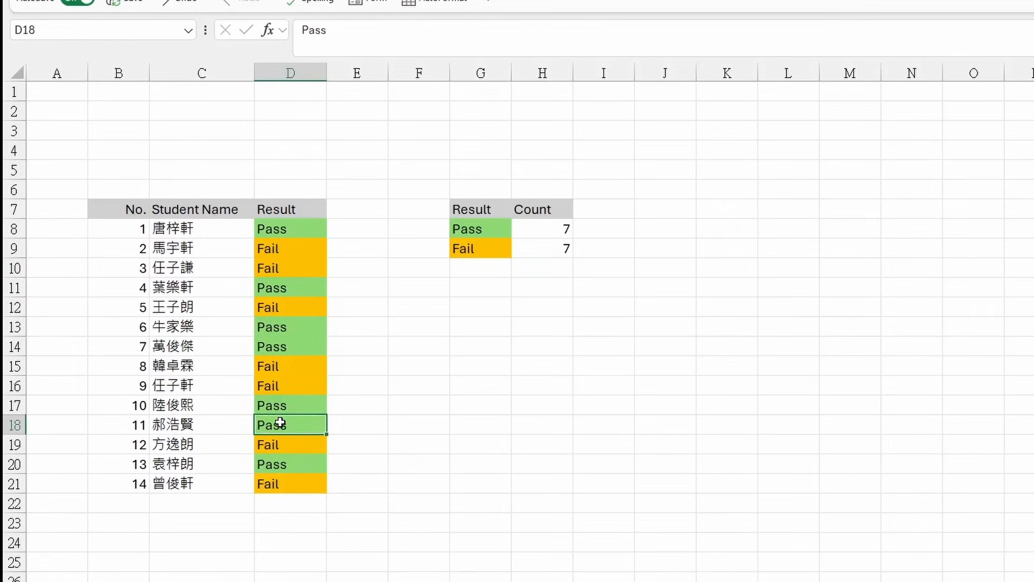
{"action": "type", "text": "Fail"}
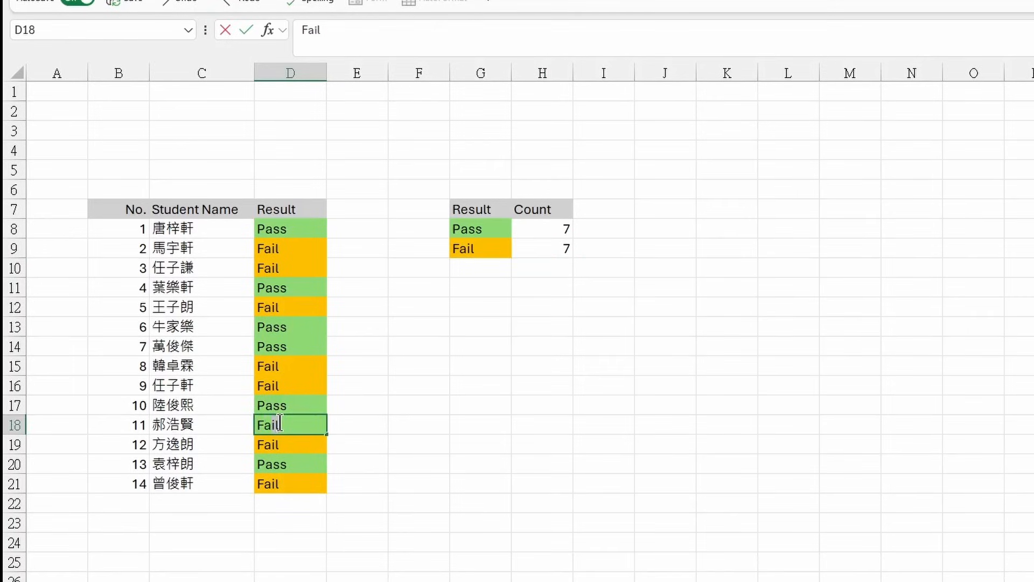
{"action": "key", "text": "Tab"}
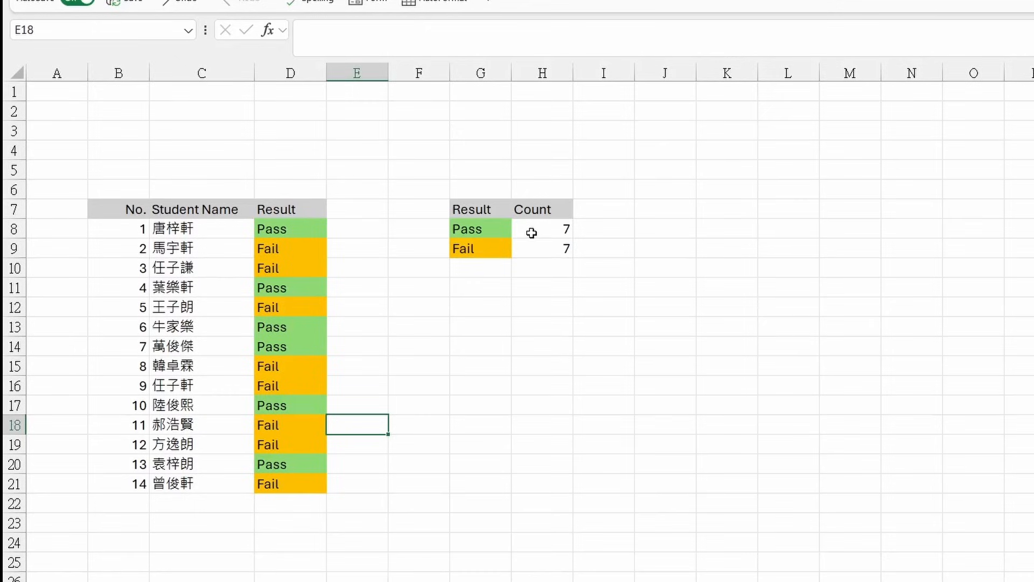
Step: Clear the contents of the fixed counts in H8:H9
{"action": "left_click_drag", "start_coordinate": [532, 233], "coordinate": [558, 260]}
{"action": "left_click", "coordinate": [549, 231]}
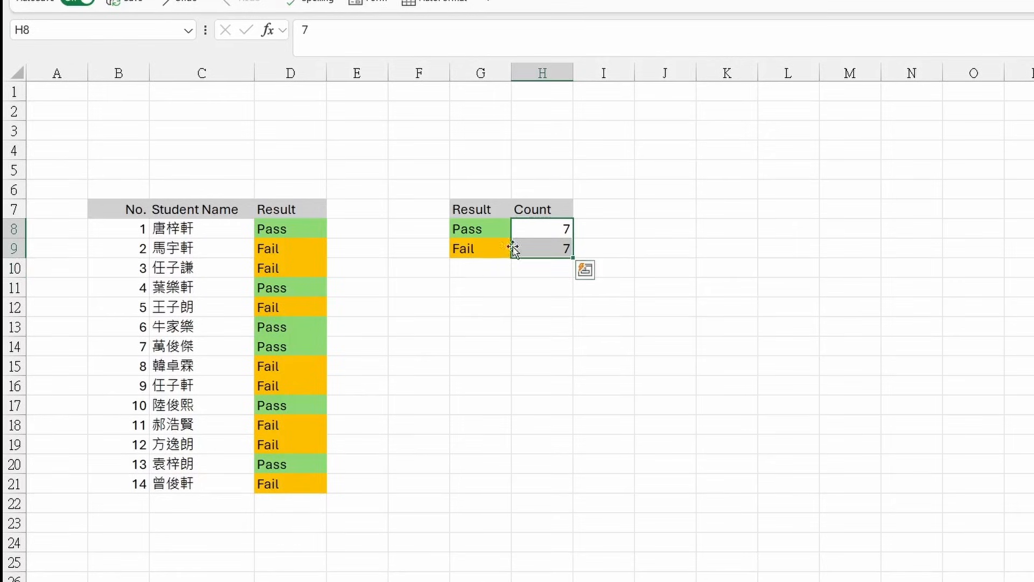
{"action": "right_click", "coordinate": [529, 224]}
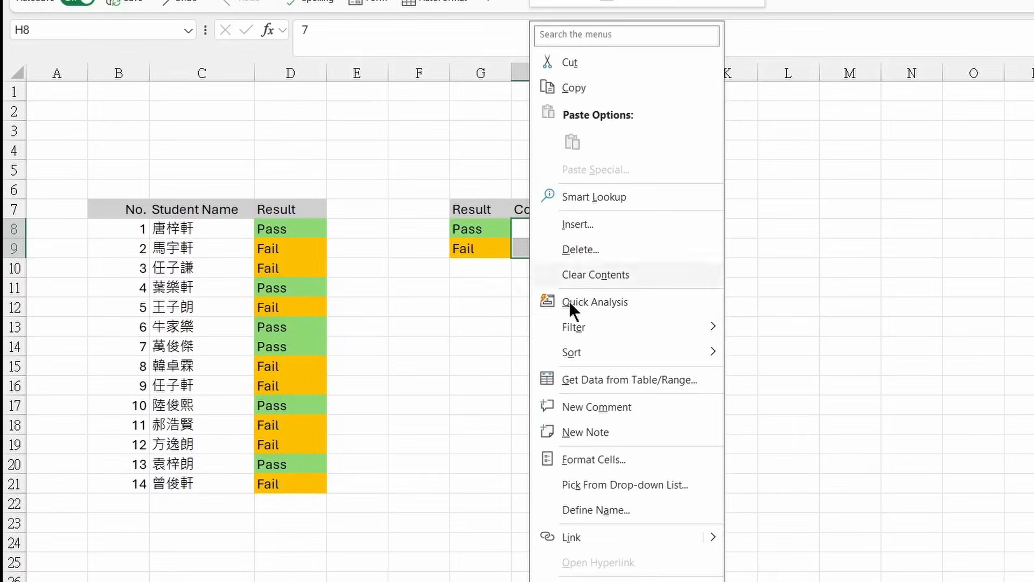
{"action": "left_click", "coordinate": [577, 273]}
Step: Enter =COUNTIF($D$8:$D$21,G8) in H8 to count the Pass results, with the range locked as absolute
{"action": "left_click", "coordinate": [547, 232]}
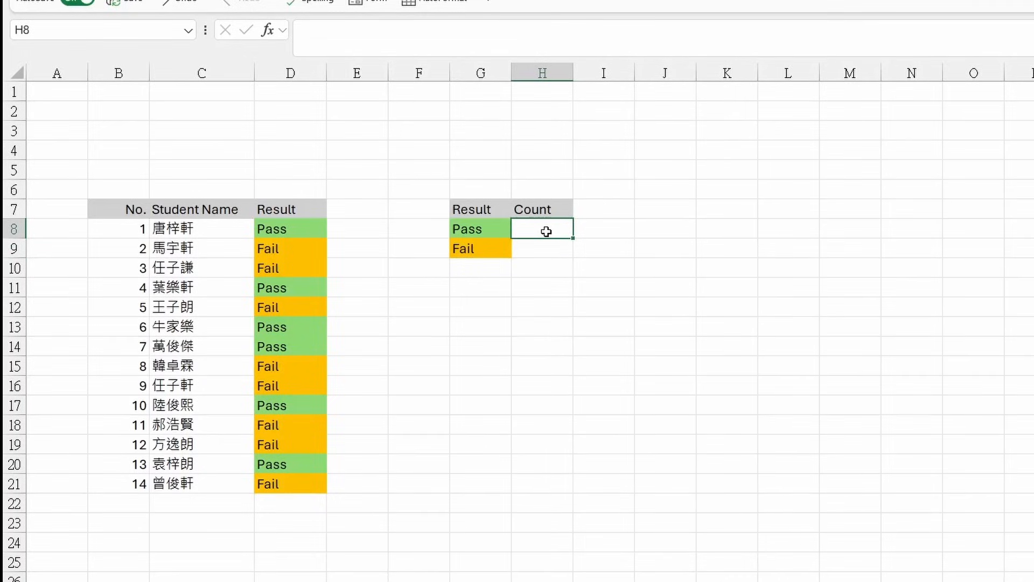
{"action": "type", "text": "=coun"}
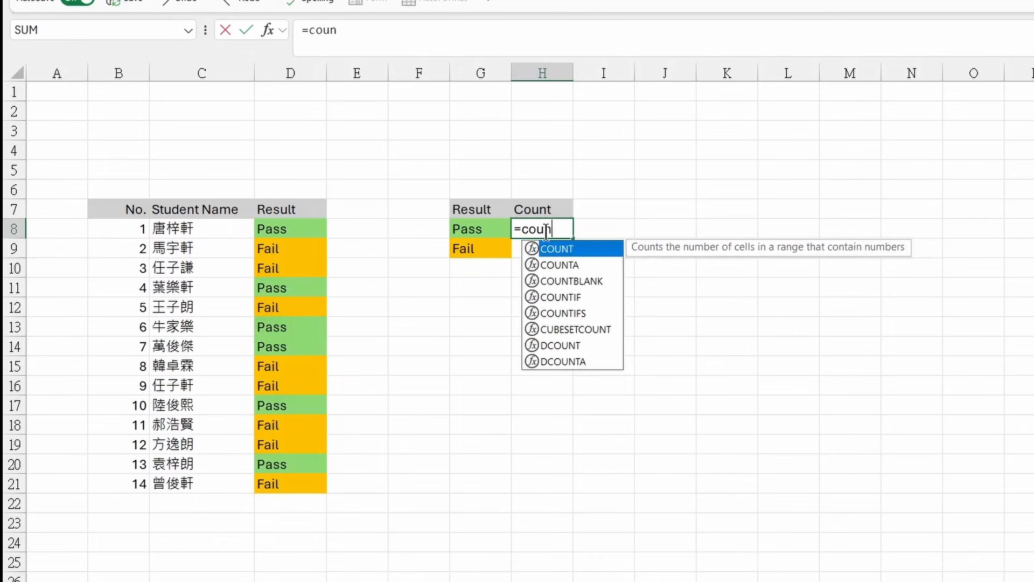
{"action": "left_click", "coordinate": [561, 316]}
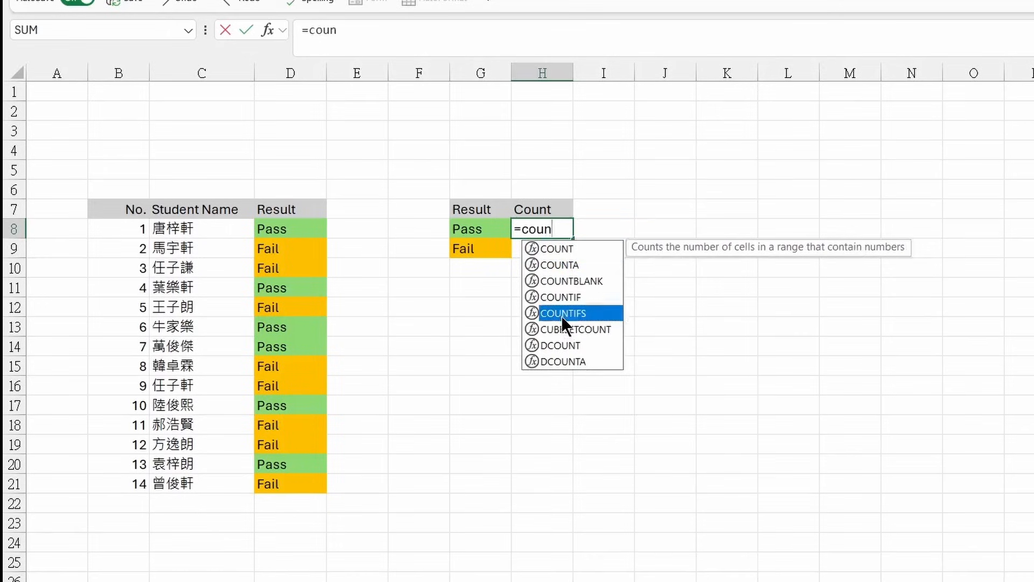
{"action": "double_click", "coordinate": [565, 296]}
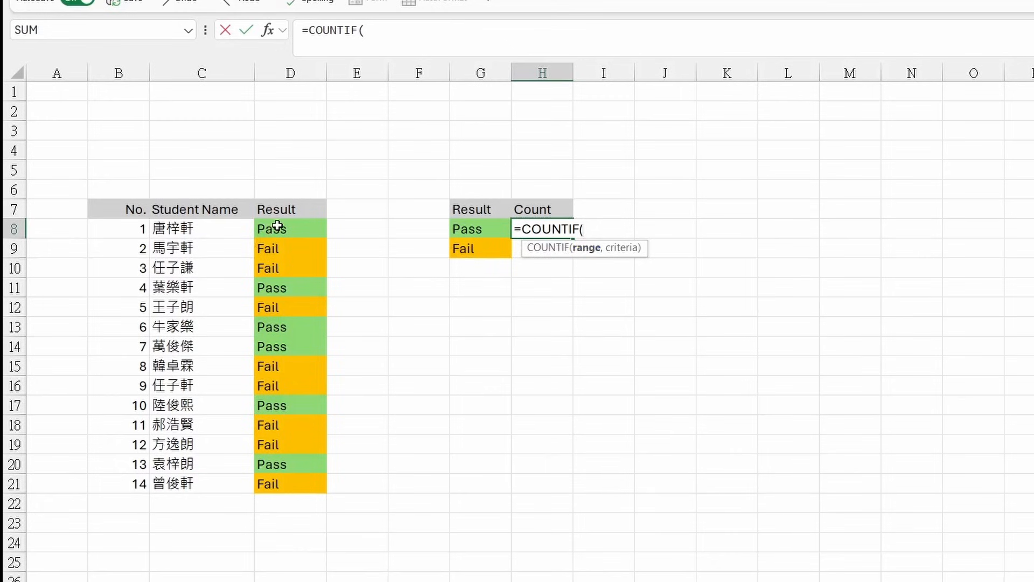
{"action": "left_click_drag", "start_coordinate": [277, 226], "coordinate": [291, 485]}
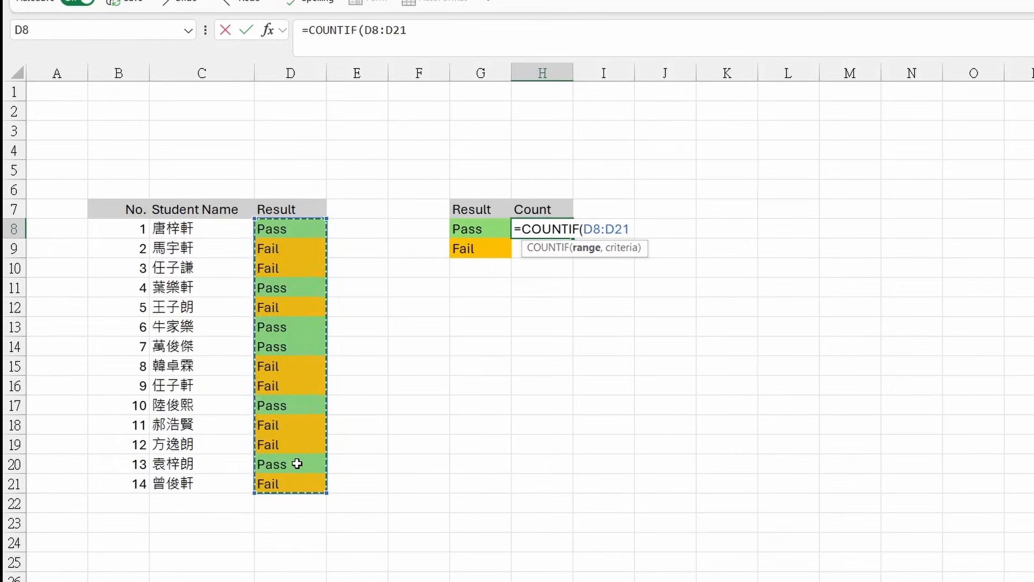
{"action": "key", "text": "F4"}
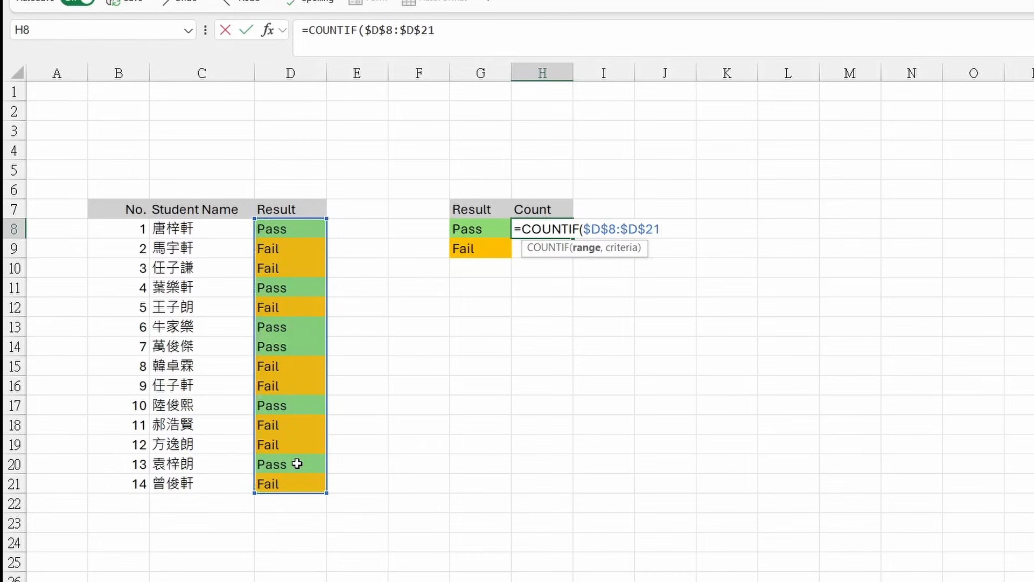
{"action": "type", "text": ","}
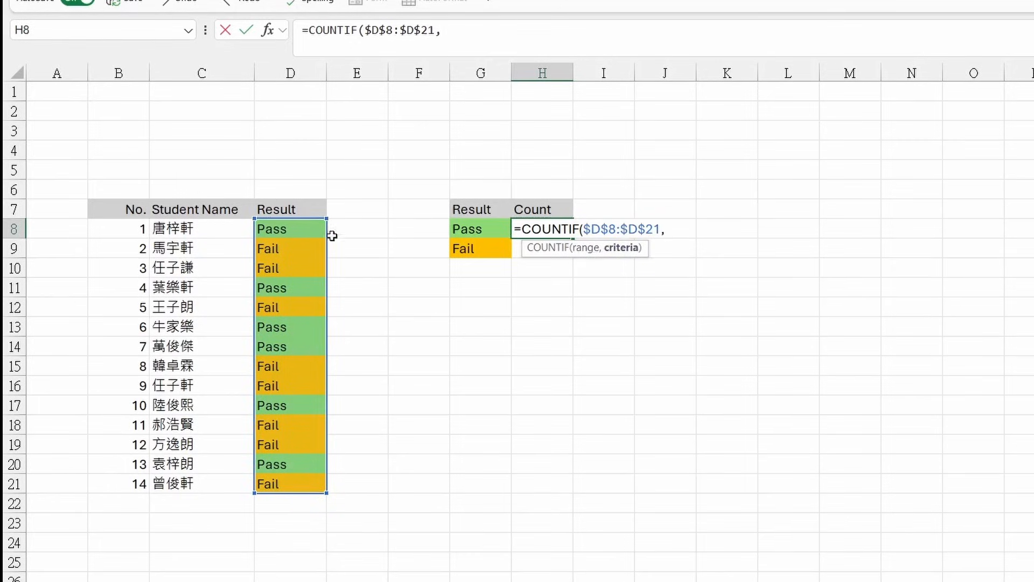
{"action": "left_click", "coordinate": [470, 230]}
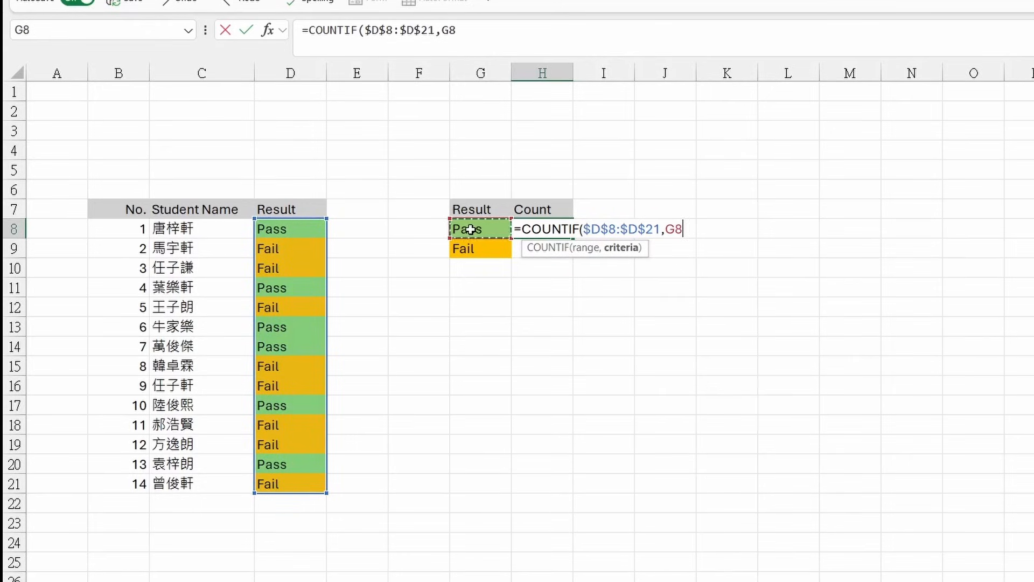
{"action": "key", "text": "Return"}
{"action": "left_click", "coordinate": [539, 229]}
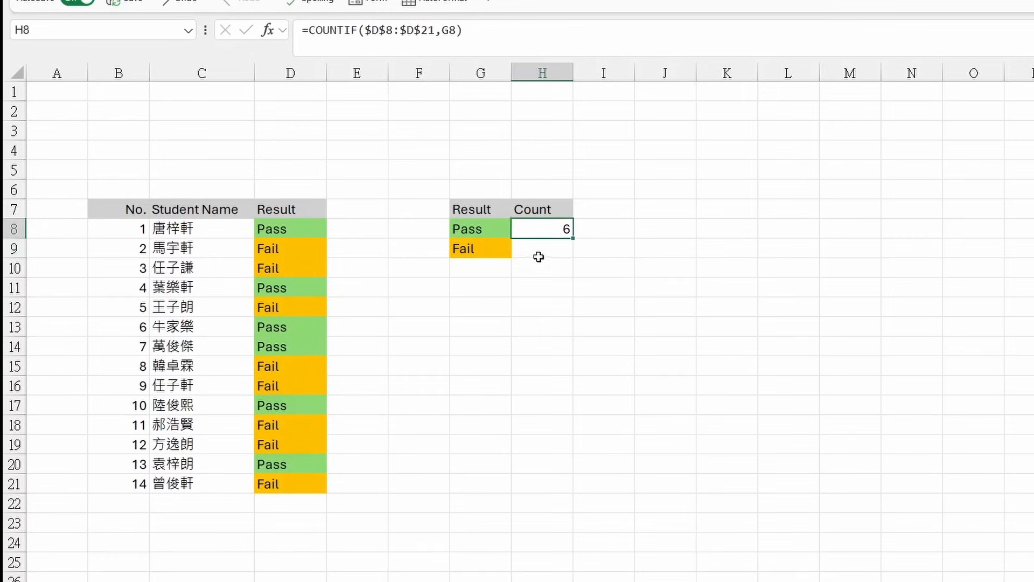
Step: Enter =COUNTIF($D$8:$D$21,G9) in H9 to count the Fail results, with the range locked as absolute
{"action": "left_click", "coordinate": [536, 249]}
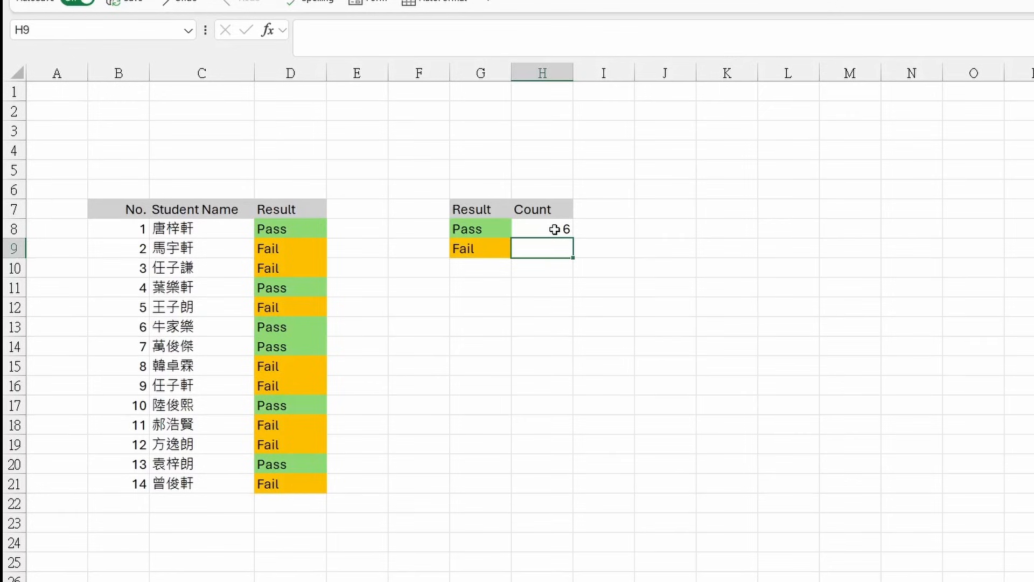
{"action": "type", "text": "=count"}
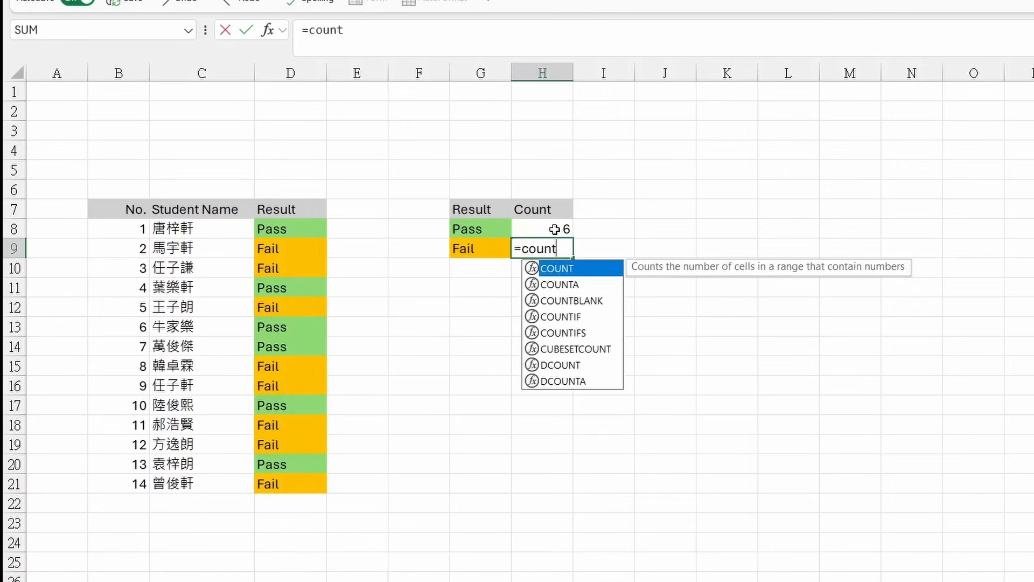
{"action": "double_click", "coordinate": [570, 320]}
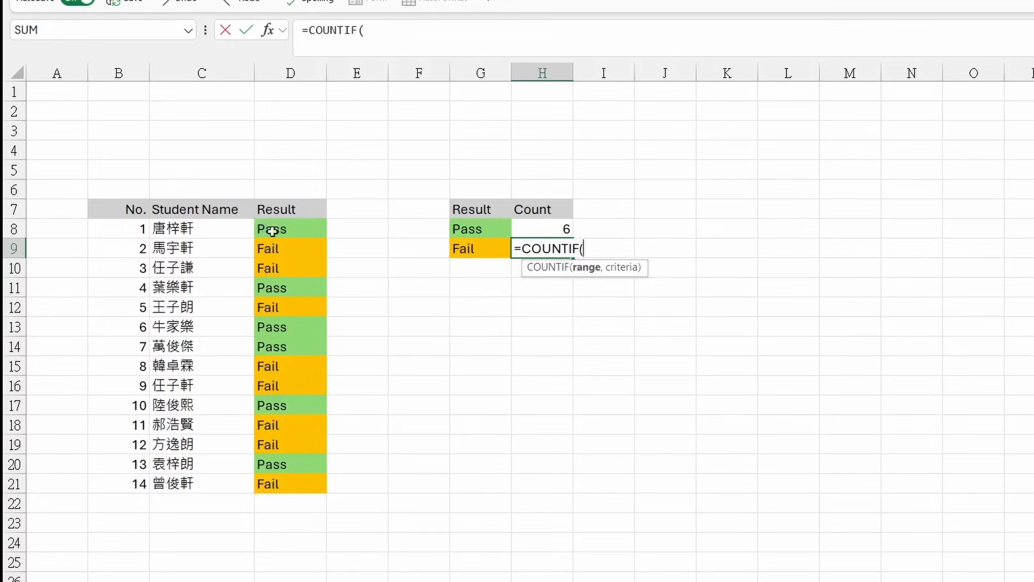
{"action": "left_click_drag", "start_coordinate": [270, 229], "coordinate": [294, 479]}
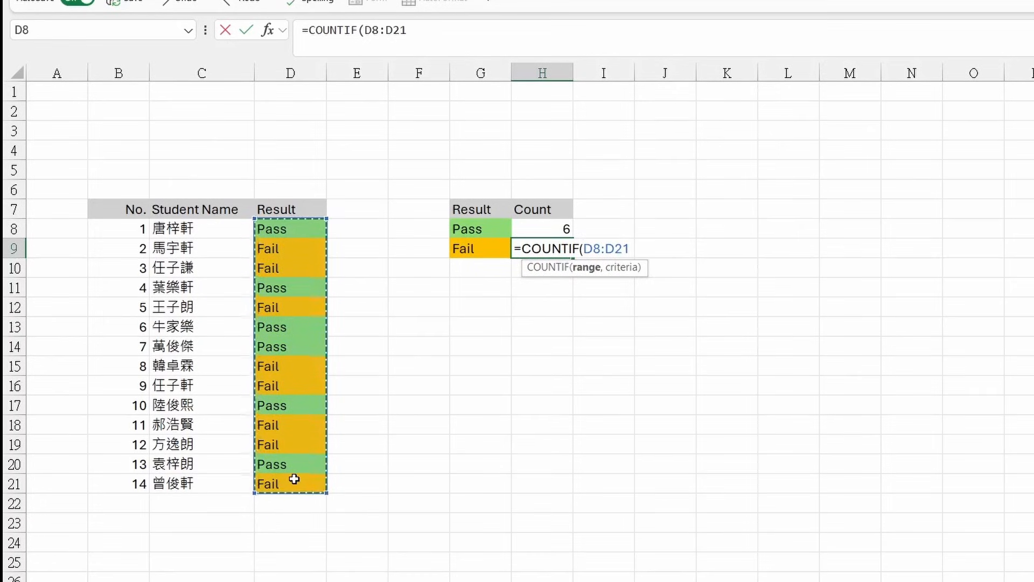
{"action": "key", "text": "F4"}
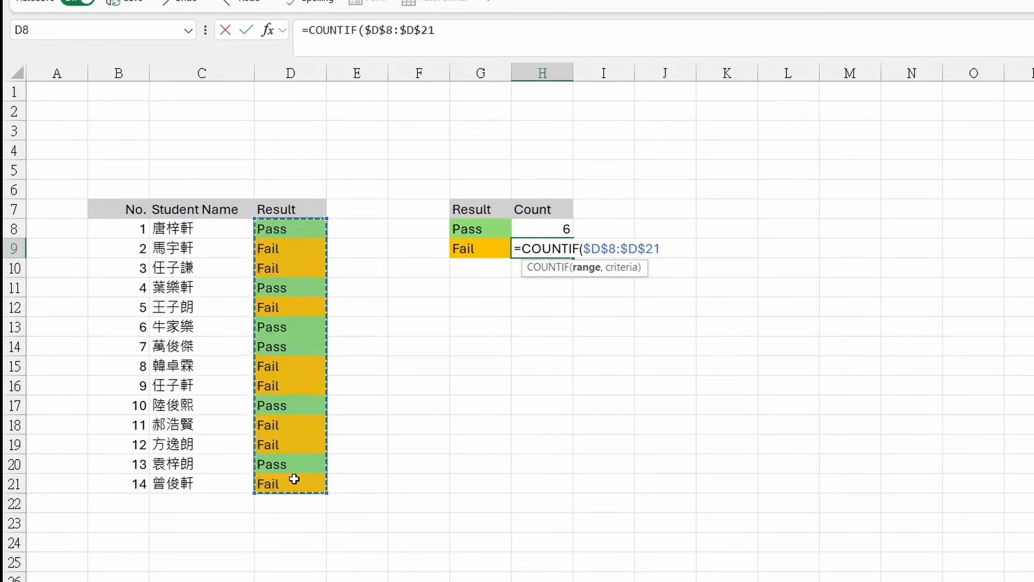
{"action": "type", "text": ","}
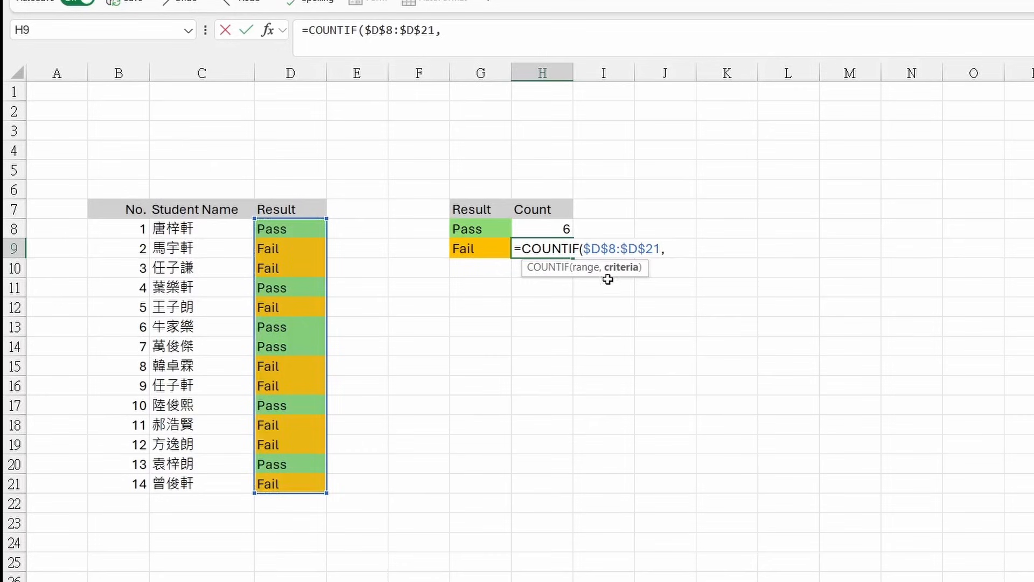
{"action": "left_click", "coordinate": [480, 250]}
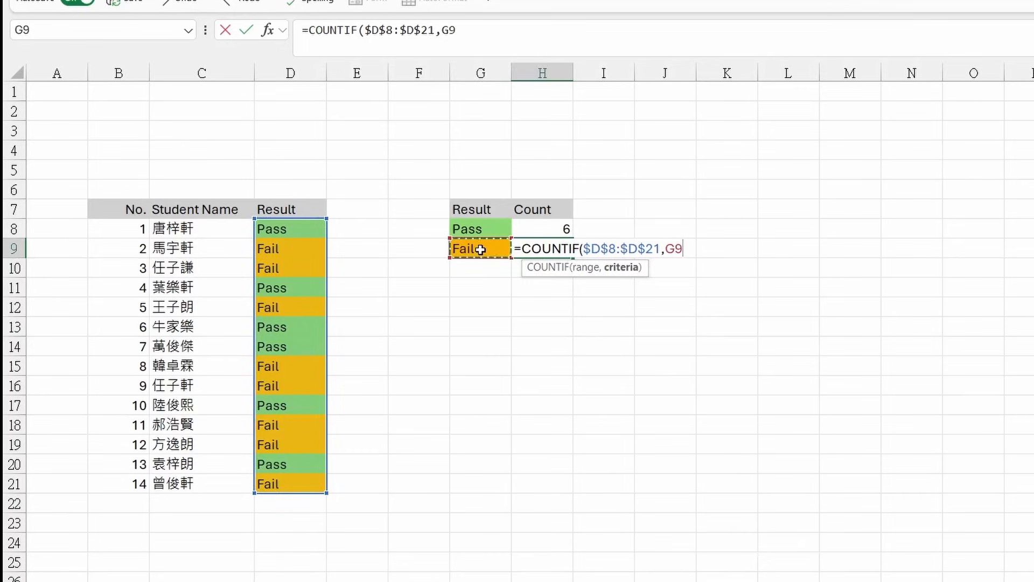
{"action": "type", "text": ")"}
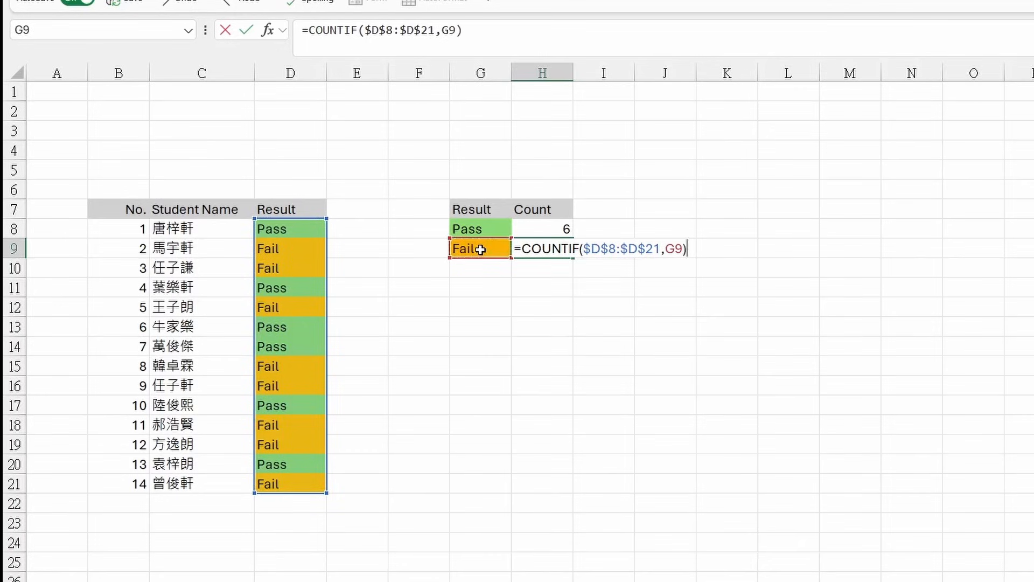
{"action": "key", "text": "Return"}
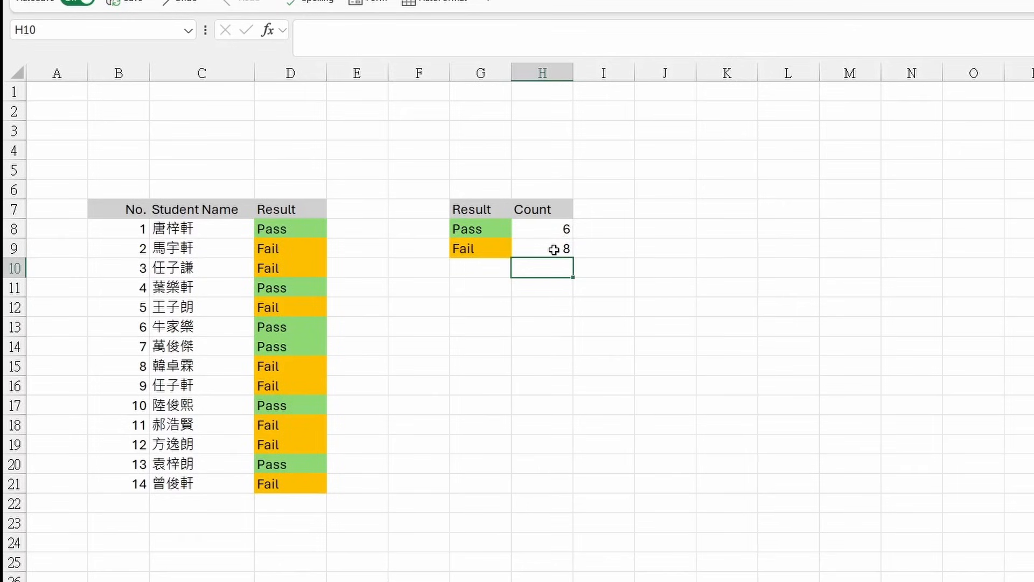
{"action": "left_click", "coordinate": [554, 250]}
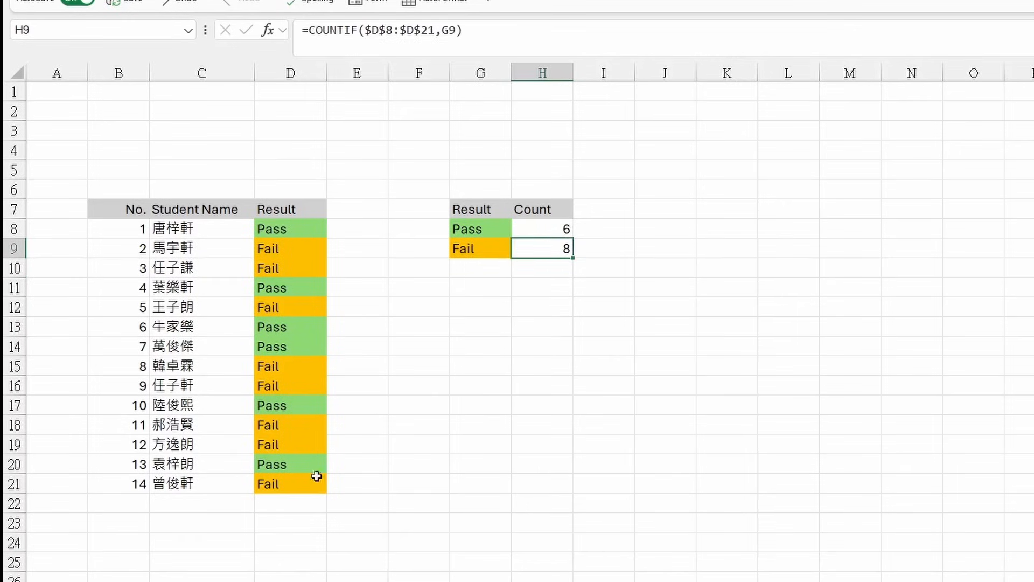
Step: Change the result of student No. 14 in D21 to Pass and check the counts in H8:H9
{"action": "left_click", "coordinate": [277, 484]}
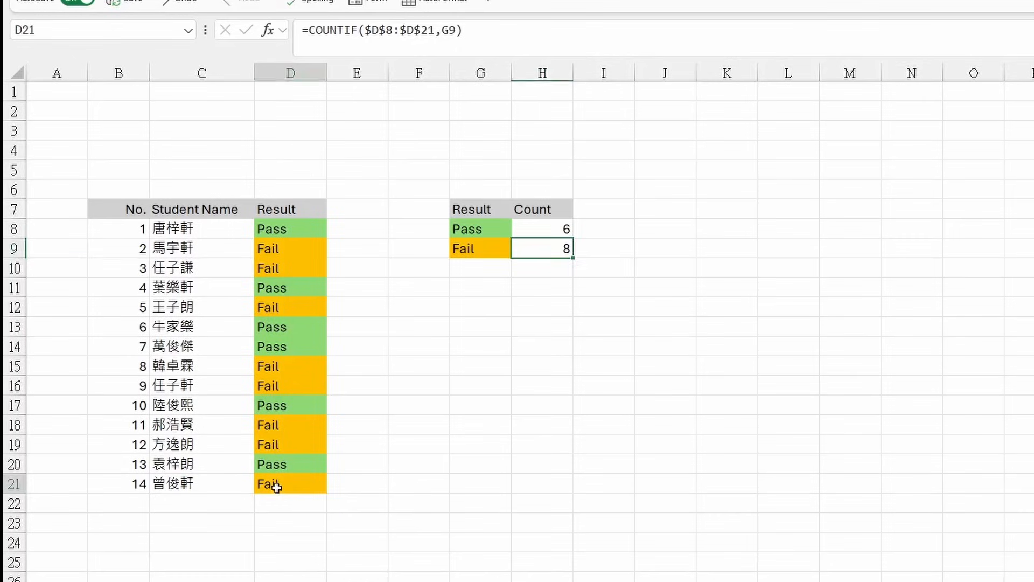
{"action": "type", "text": "Pass"}
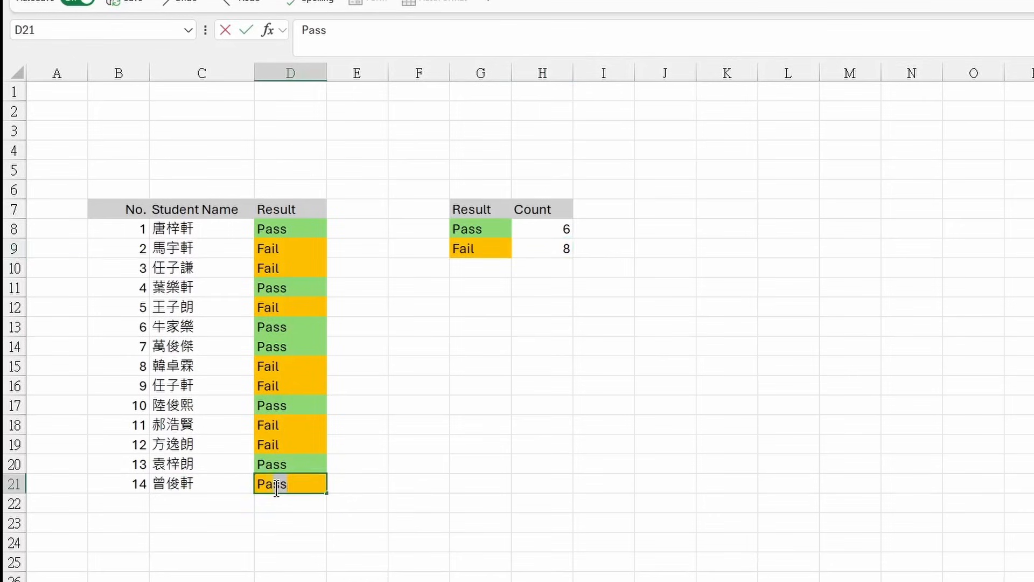
{"action": "key", "text": "Return"}
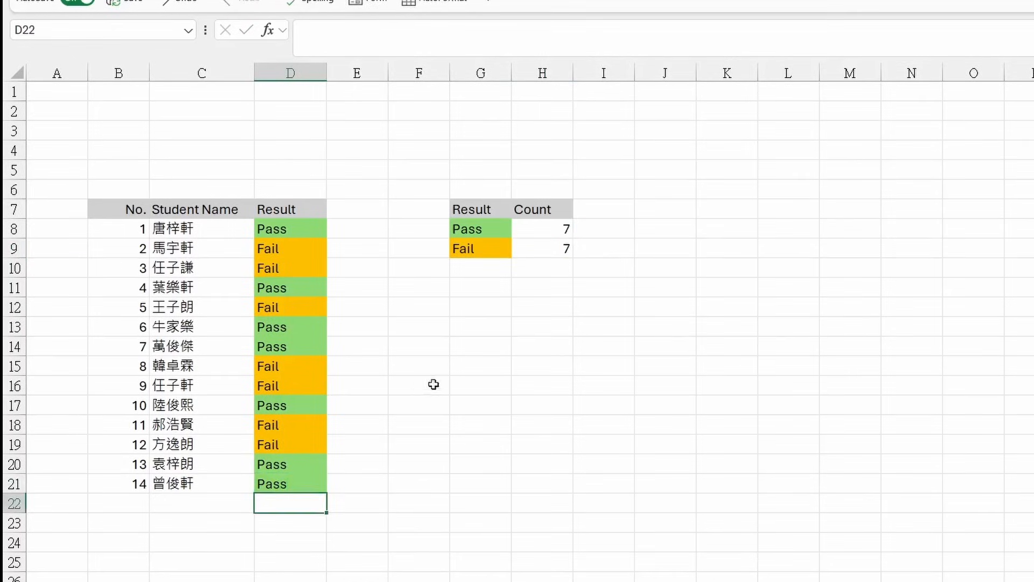
{"action": "left_click_drag", "start_coordinate": [545, 229], "coordinate": [550, 248]}
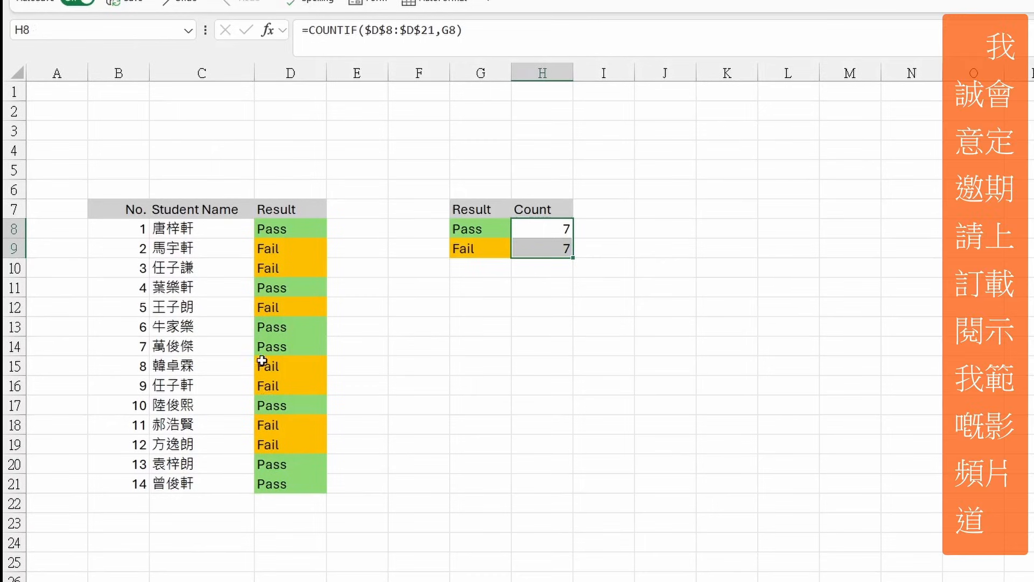
Step: Change the result of student No. 8 in D15 to Pass and select the Pass count in H8
{"action": "left_click", "coordinate": [278, 367]}
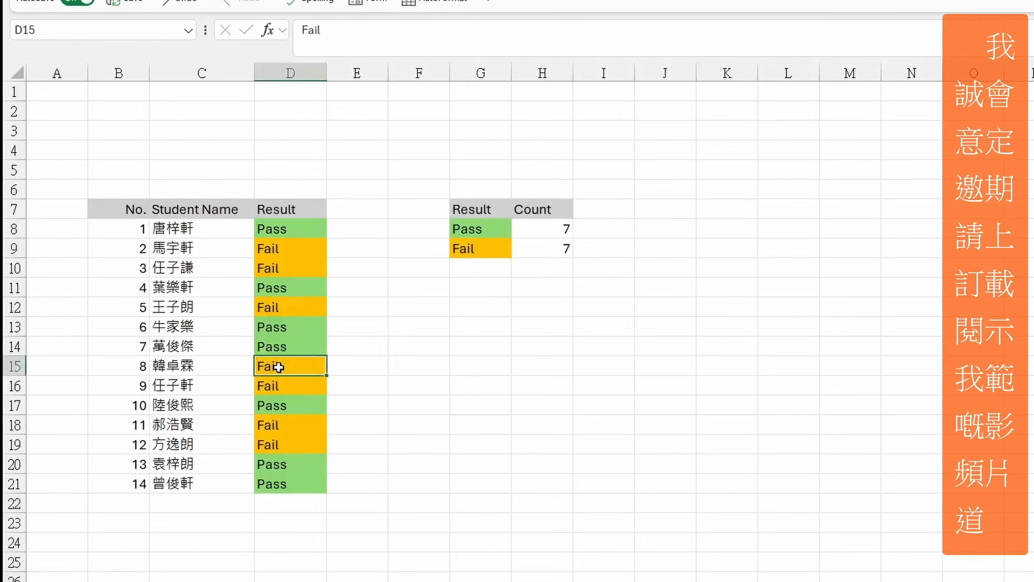
{"action": "type", "text": "Pass"}
{"action": "key", "text": "Return"}
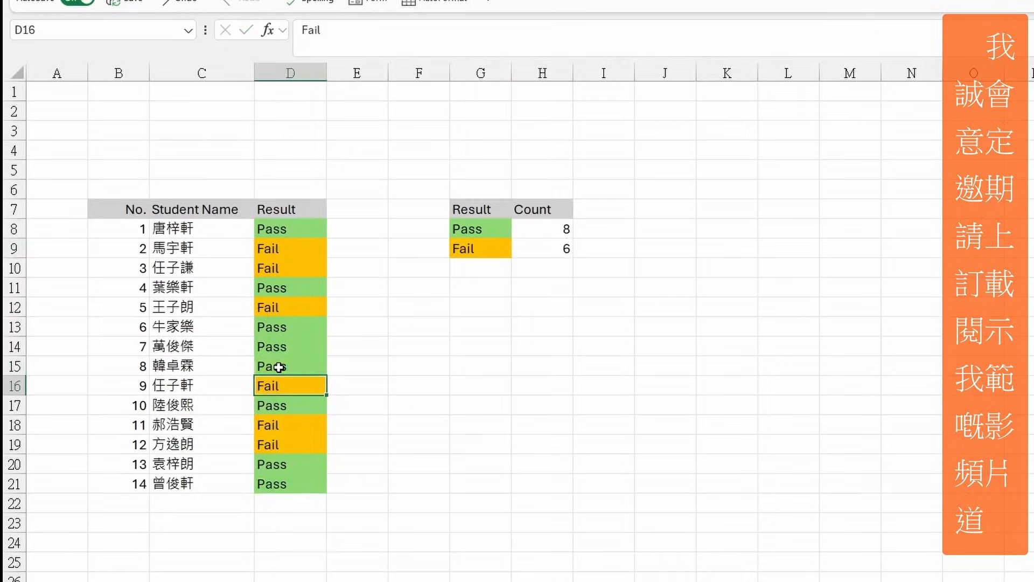
{"action": "left_click", "coordinate": [529, 228]}
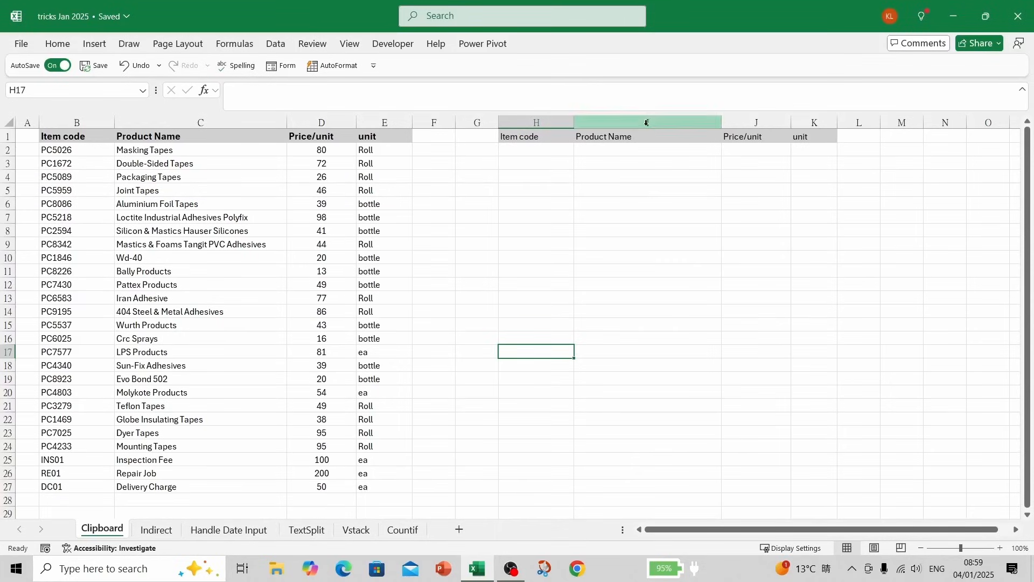
Step: Copy the Packaging Tapes row B4:E4 into the second table starting at H2
{"action": "left_click_drag", "start_coordinate": [51, 180], "coordinate": [366, 178]}
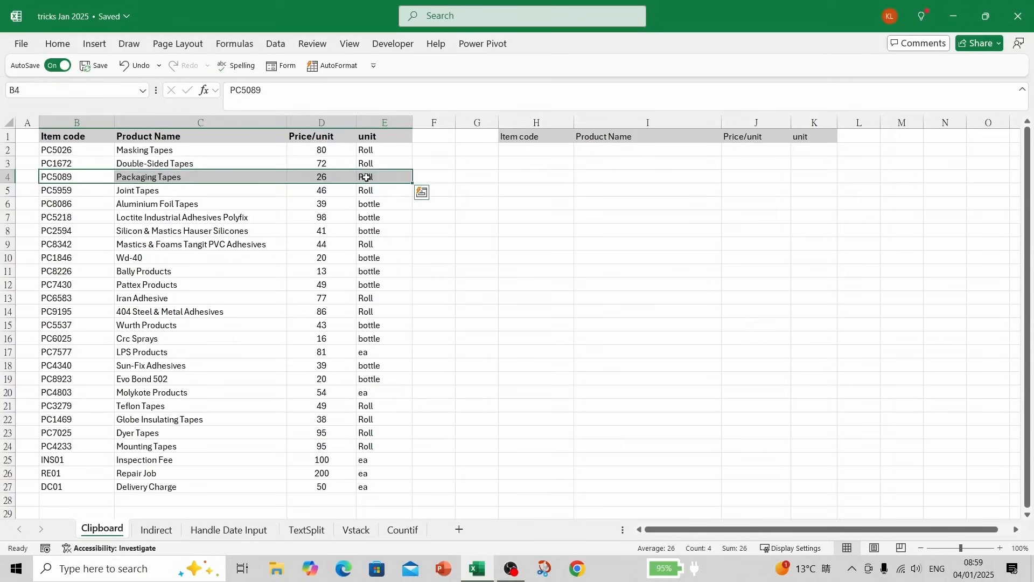
{"action": "key", "text": "ctrl+c"}
{"action": "left_click", "coordinate": [512, 150]}
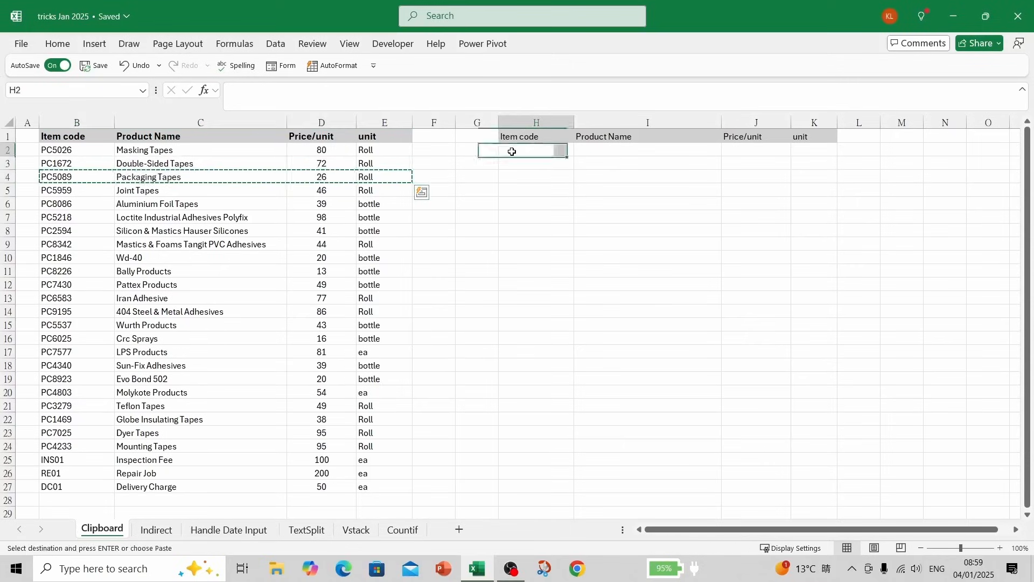
{"action": "key", "text": "ctrl+v"}
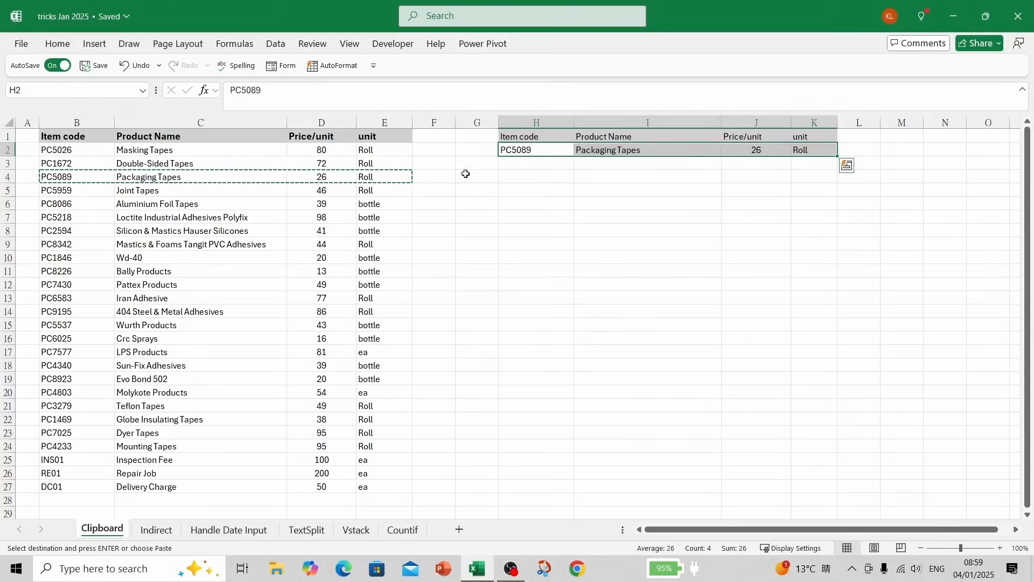
Step: Copy the Wd-40 row B10:E10 into the second table starting at H3
{"action": "left_click_drag", "start_coordinate": [63, 260], "coordinate": [381, 258]}
{"action": "key", "text": "ctrl+c"}
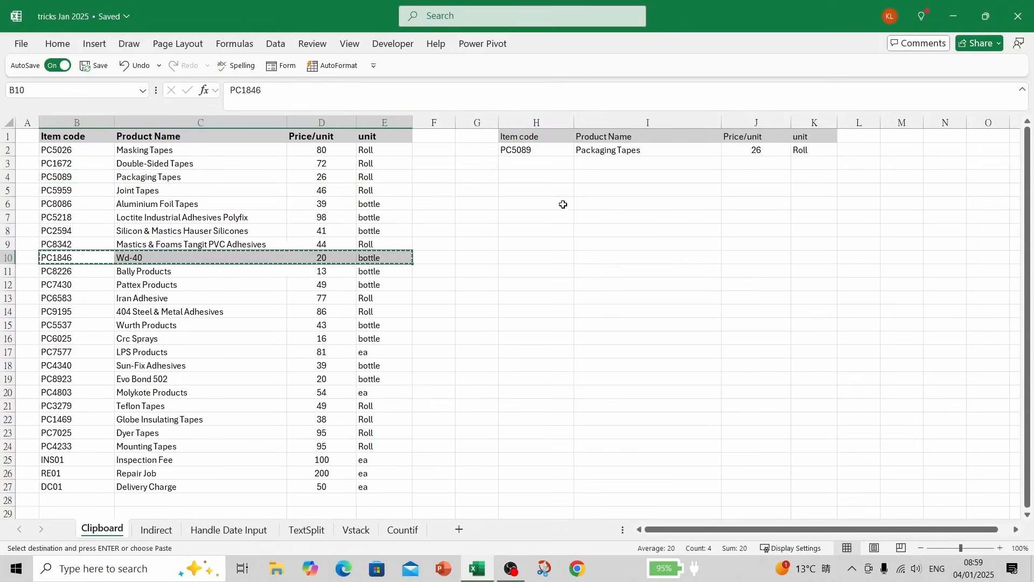
{"action": "left_click", "coordinate": [521, 163]}
{"action": "key", "text": "ctrl+v"}
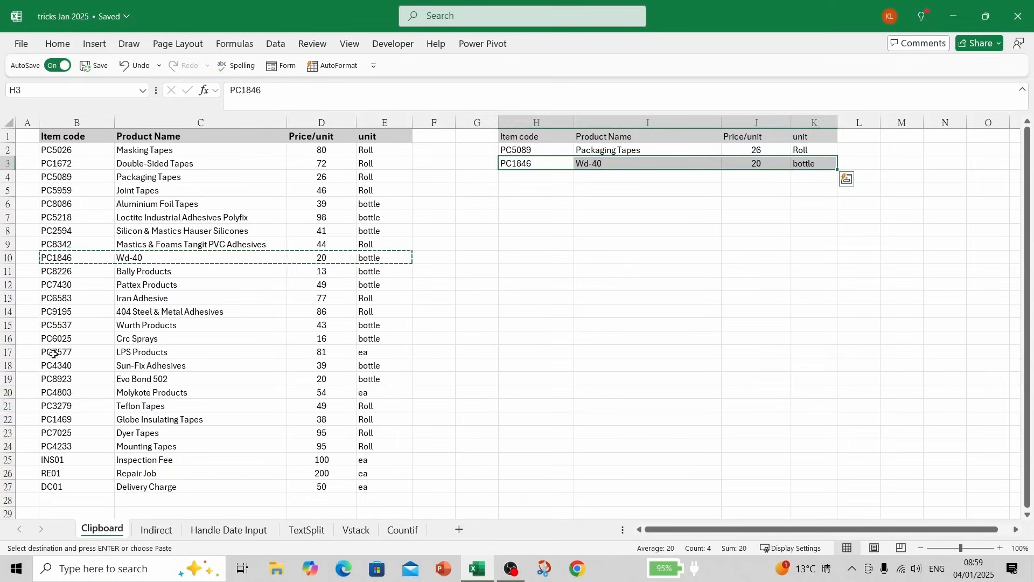
Step: Copy the LPS Products row B17:E17 into the second table starting at H4 and end copy mode
{"action": "left_click_drag", "start_coordinate": [56, 351], "coordinate": [371, 355]}
{"action": "key", "text": "ctrl+c"}
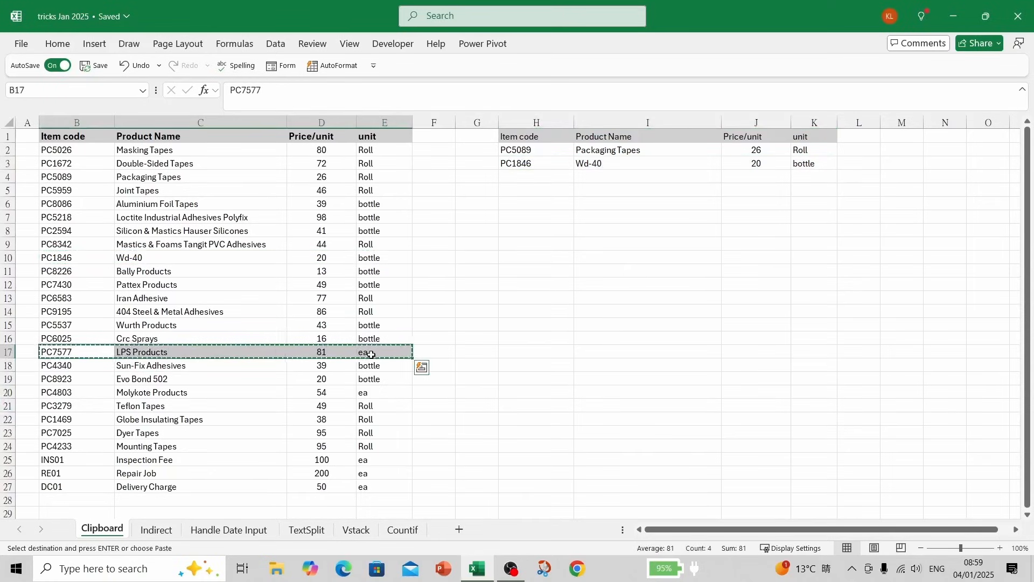
{"action": "left_click", "coordinate": [513, 179]}
{"action": "key", "text": "ctrl+v"}
{"action": "key", "text": "Escape"}
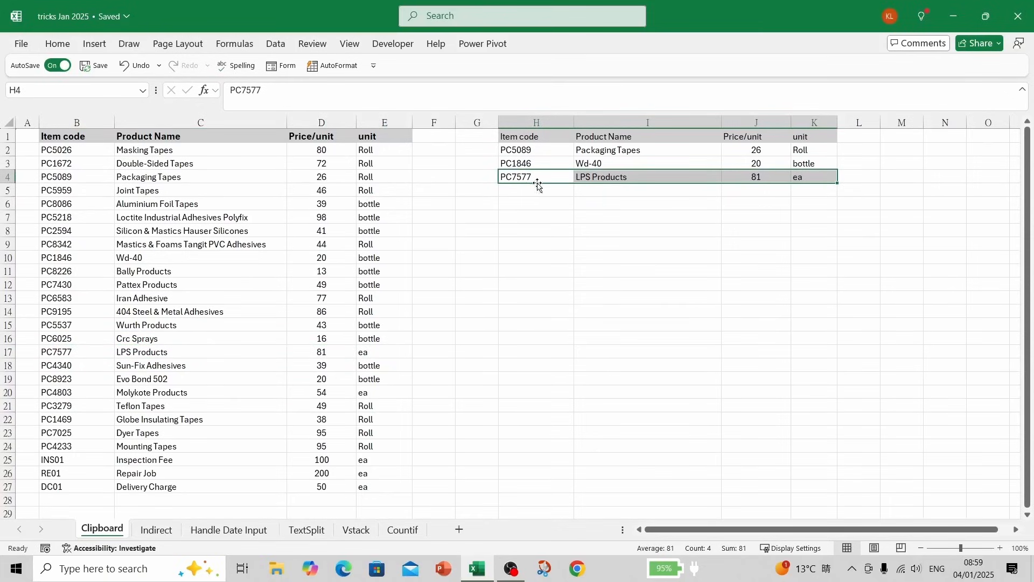
Step: Clear the contents of the three pasted product rows in H2:K4
{"action": "left_click_drag", "start_coordinate": [517, 150], "coordinate": [812, 171]}
{"action": "right_click", "coordinate": [813, 172]}
{"action": "left_click", "coordinate": [863, 257]}
{"action": "left_click", "coordinate": [602, 252]}
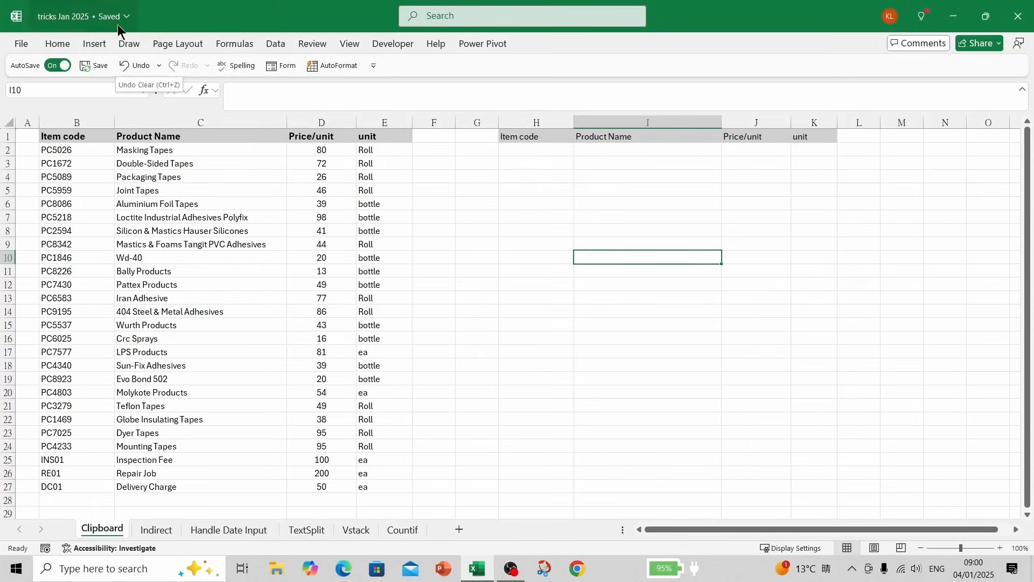
Step: Show the Office Clipboard, move it over the product list to examine its options, and close it
{"action": "left_click", "coordinate": [56, 47]}
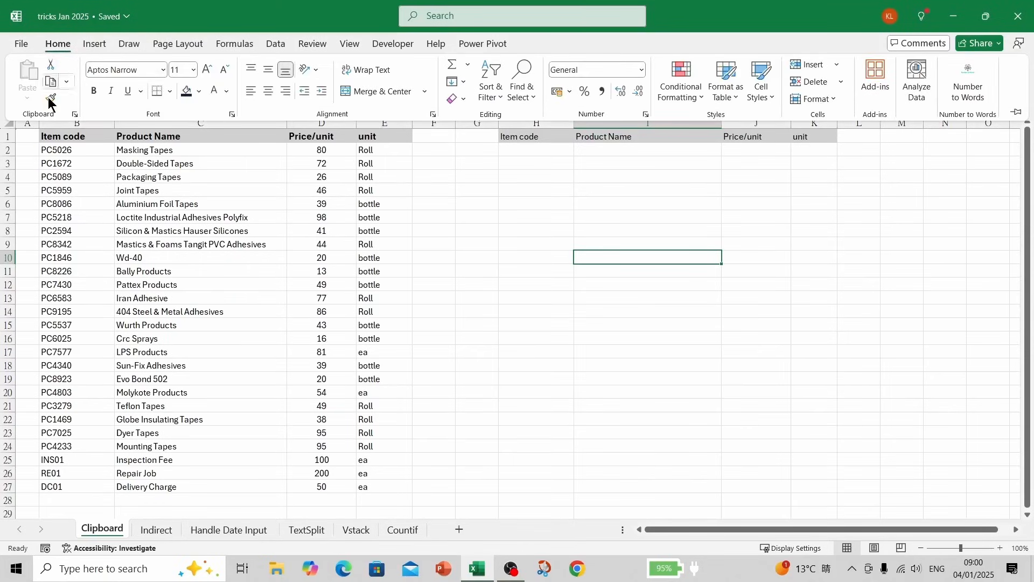
{"action": "left_click", "coordinate": [74, 114]}
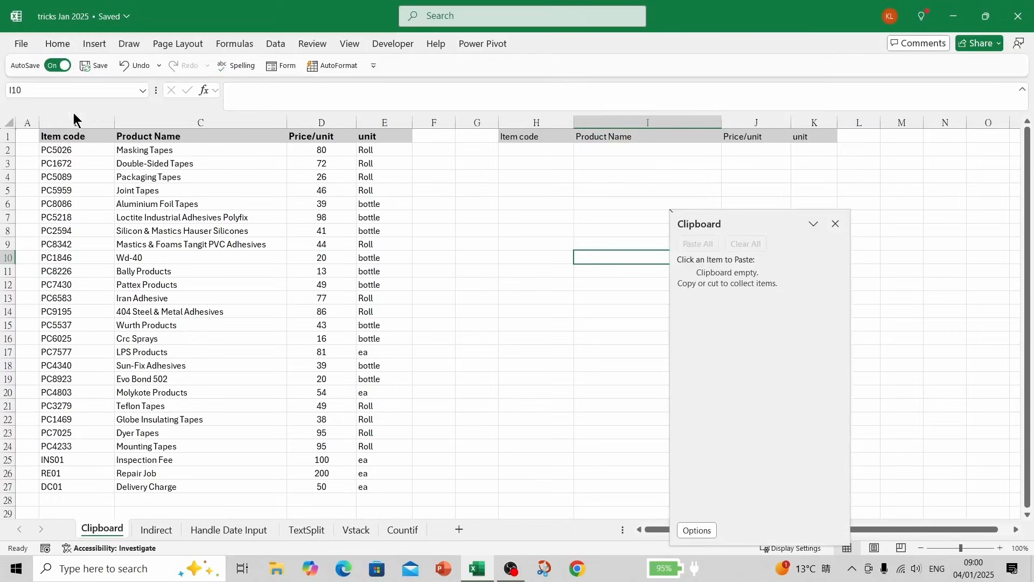
{"action": "left_click_drag", "start_coordinate": [734, 221], "coordinate": [276, 184]}
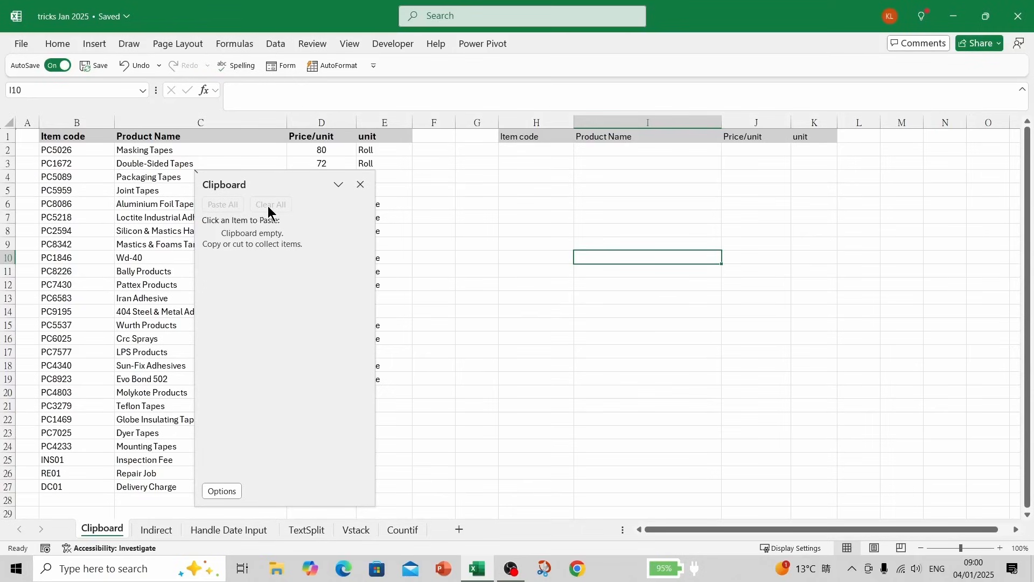
{"action": "left_click", "coordinate": [359, 184]}
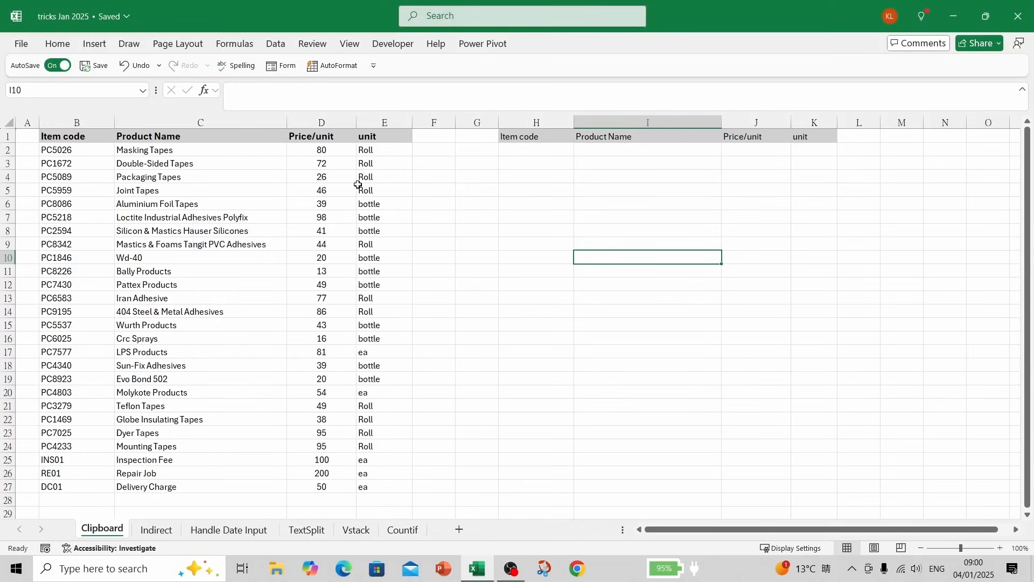
Step: Copy the product name Aluminium Foil Tapes from C6 as a sample Clipboard item and end copy mode
{"action": "right_click", "coordinate": [159, 206]}
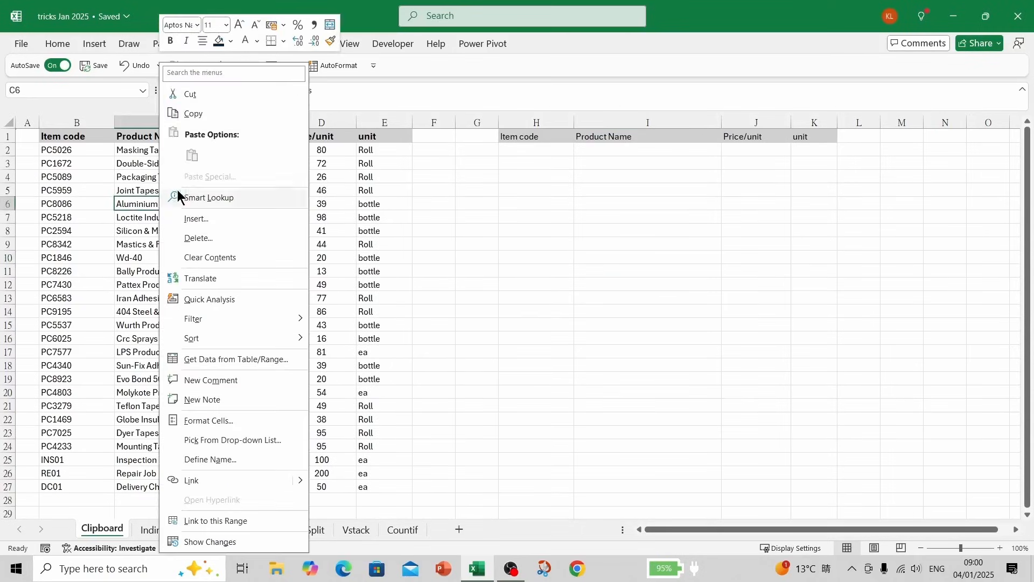
{"action": "left_click", "coordinate": [189, 115]}
{"action": "key", "text": "Escape"}
{"action": "left_click", "coordinate": [478, 258]}
Step: Reopen the Office Clipboard and clear all of its collected items
{"action": "left_click", "coordinate": [58, 45]}
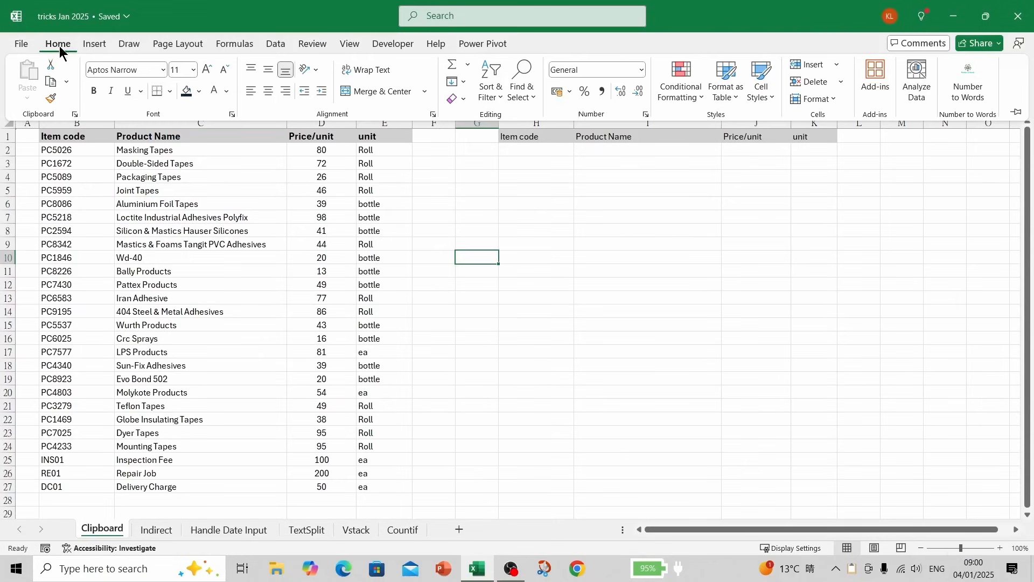
{"action": "left_click", "coordinate": [61, 47]}
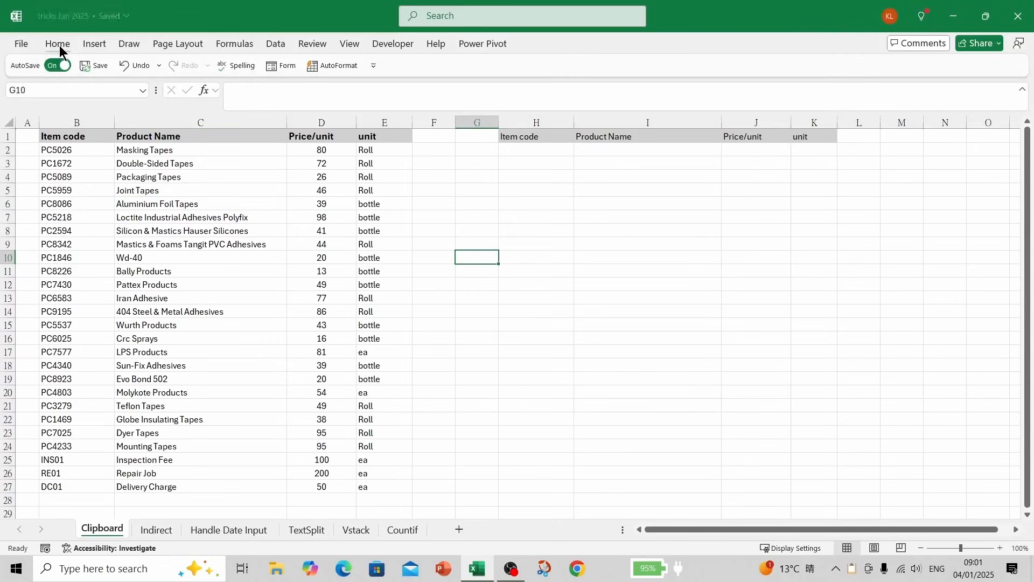
{"action": "left_click", "coordinate": [61, 48]}
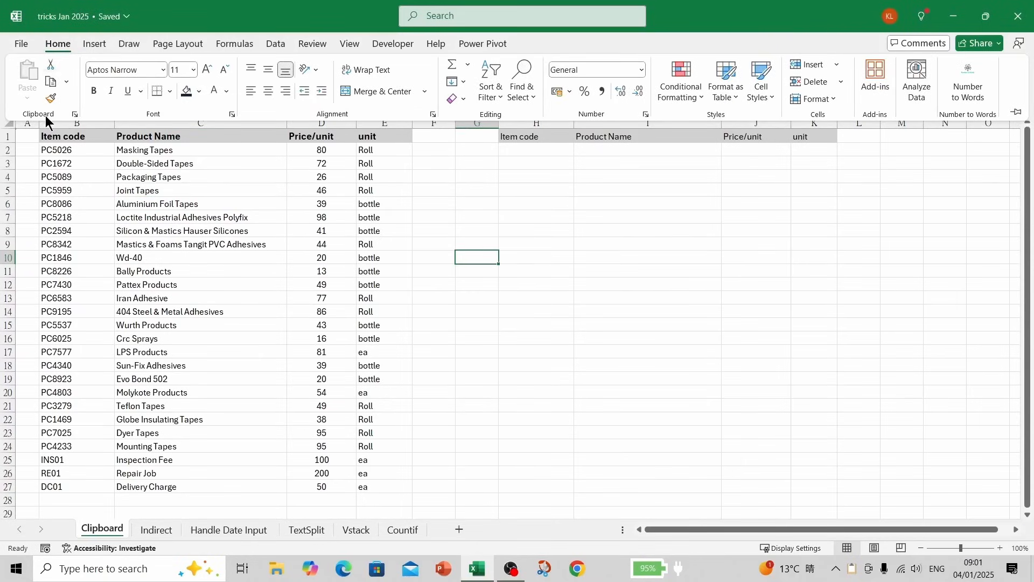
{"action": "left_click", "coordinate": [74, 115]}
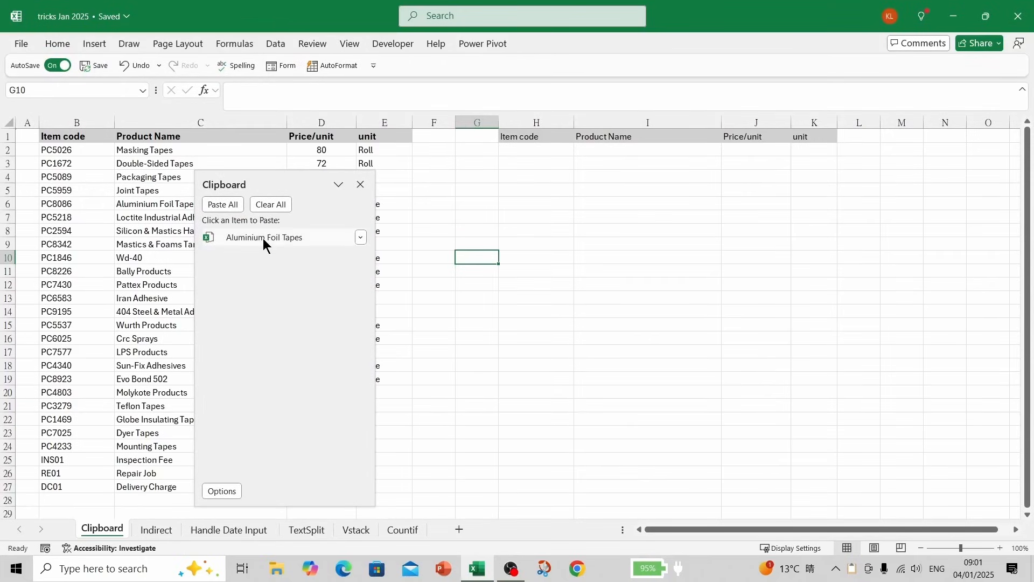
{"action": "left_click", "coordinate": [263, 208]}
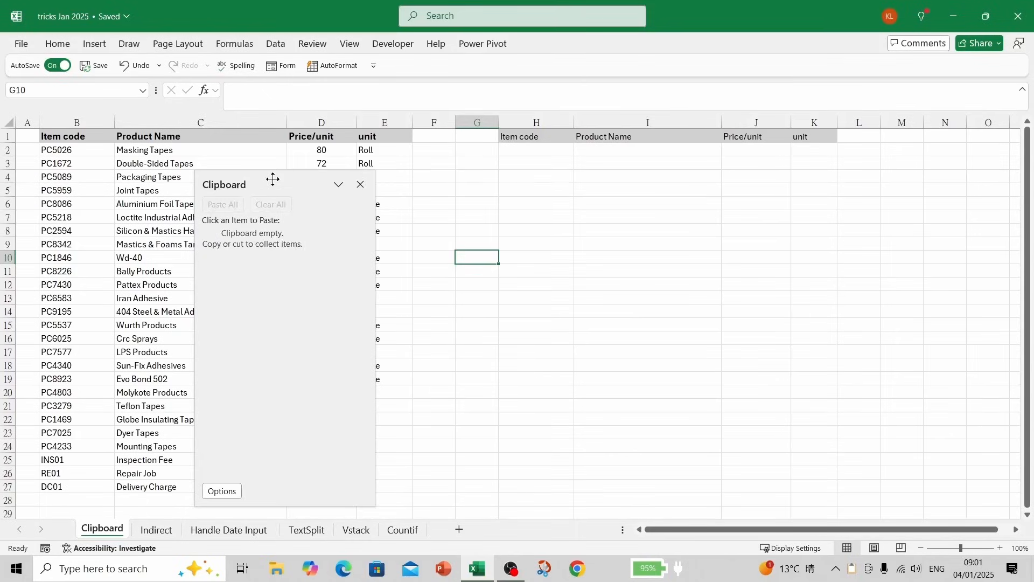
Step: Close the Office Clipboard and copy the Joint Tapes, Wd-40 and Wurth Products rows individually from columns B to E, ending copy mode
{"action": "left_click_drag", "start_coordinate": [272, 179], "coordinate": [239, 239]}
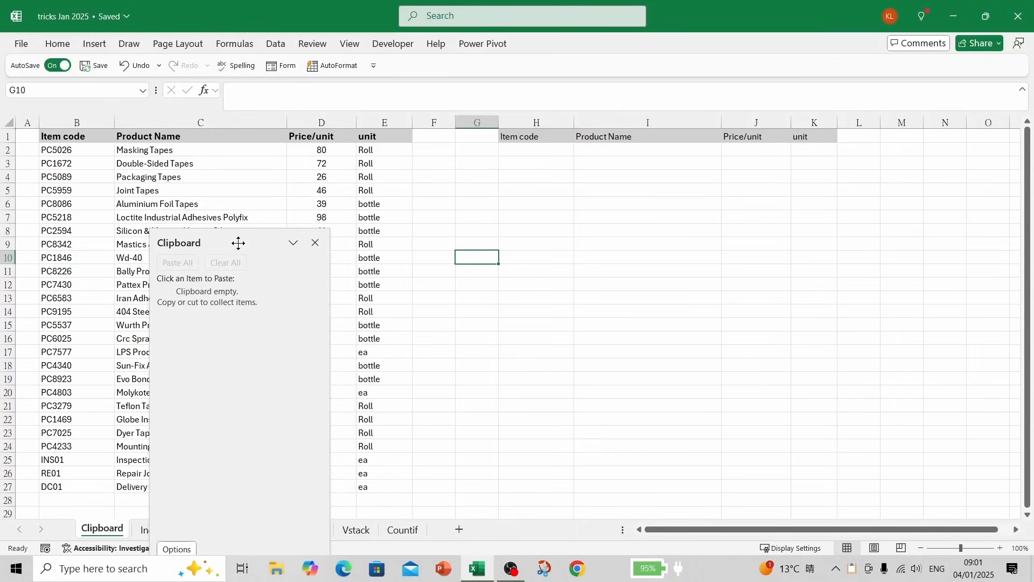
{"action": "left_click", "coordinate": [316, 244]}
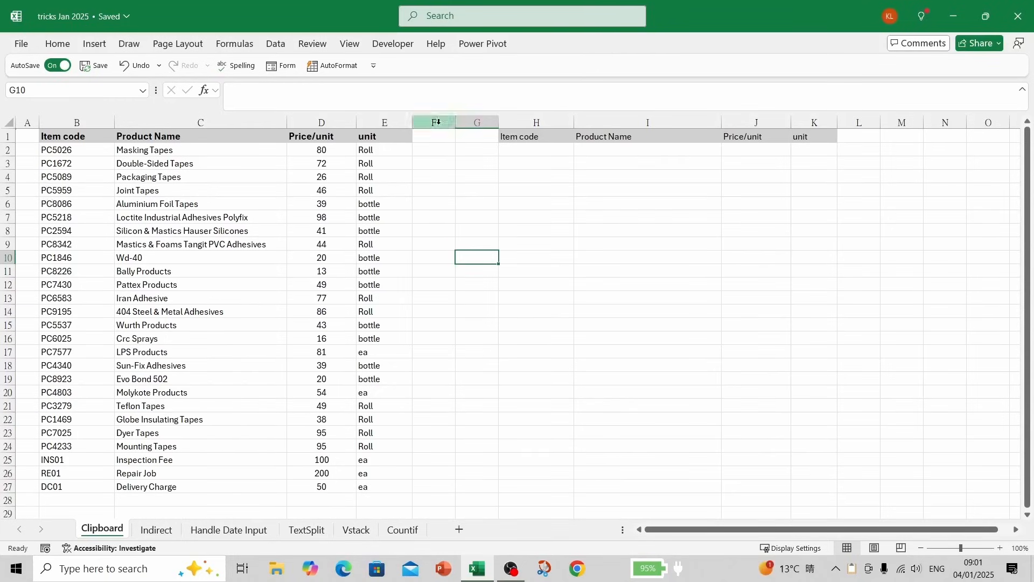
{"action": "left_click_drag", "start_coordinate": [53, 192], "coordinate": [368, 191]}
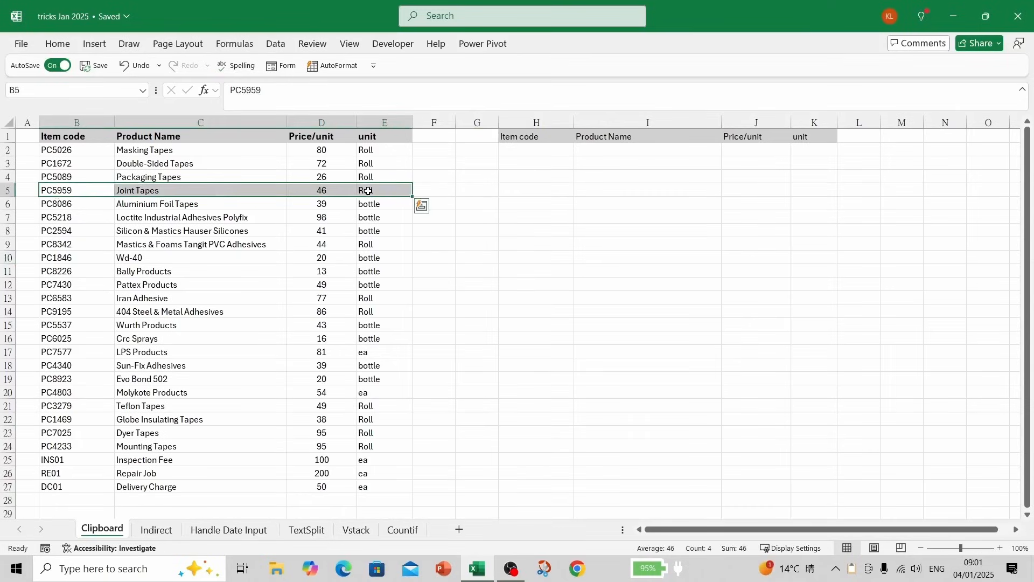
{"action": "key", "text": "ctrl+c"}
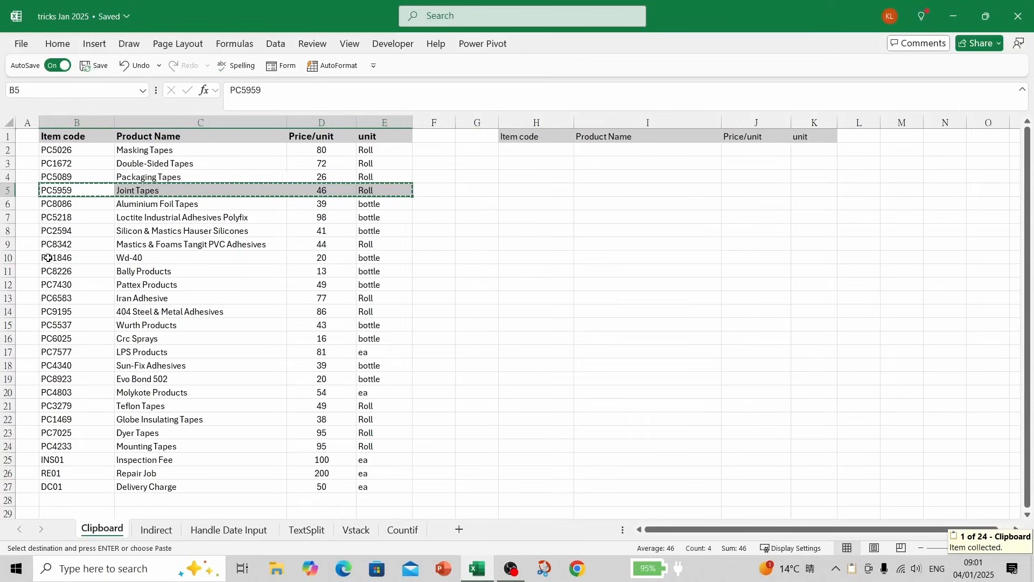
{"action": "left_click_drag", "start_coordinate": [48, 258], "coordinate": [384, 260]}
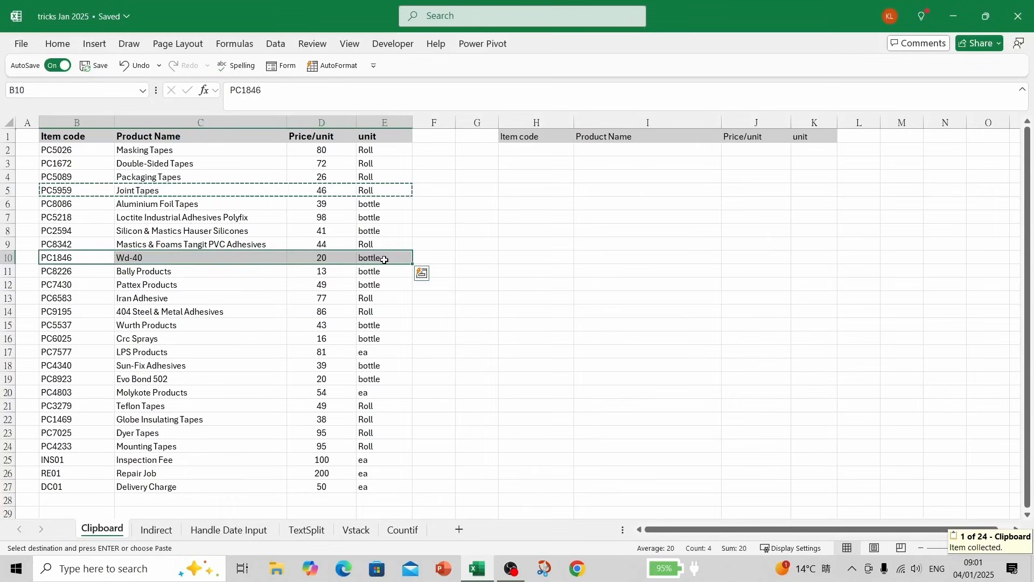
{"action": "key", "text": "ctrl+c"}
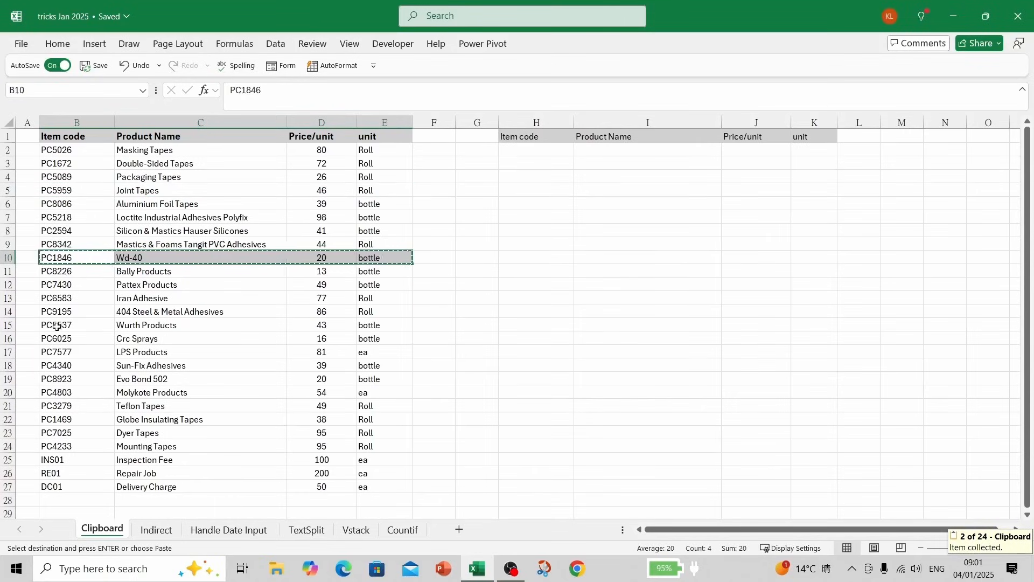
{"action": "left_click_drag", "start_coordinate": [57, 325], "coordinate": [274, 324]}
{"action": "left_click_drag", "start_coordinate": [377, 327], "coordinate": [376, 328]}
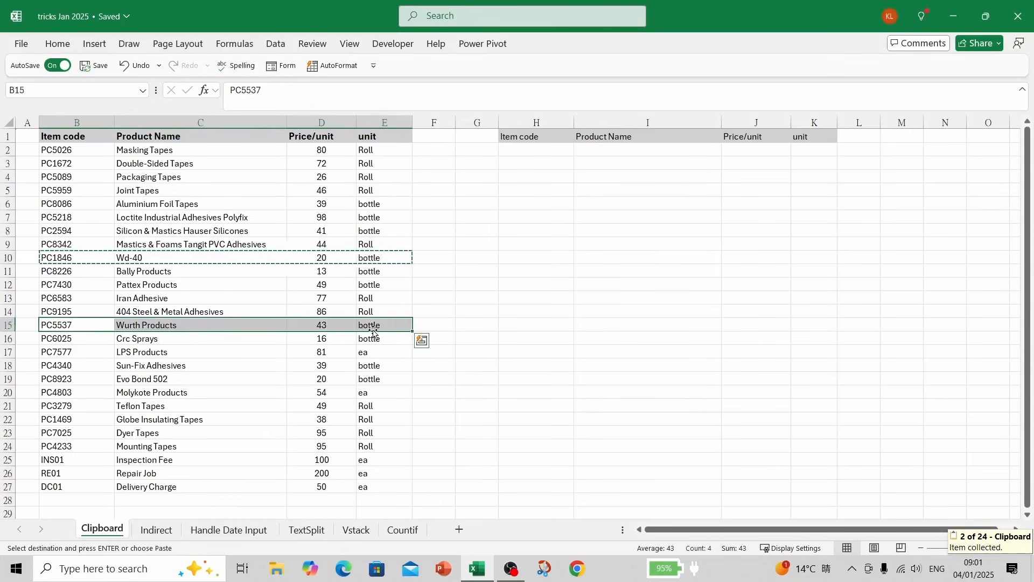
{"action": "key", "text": "ctrl+c"}
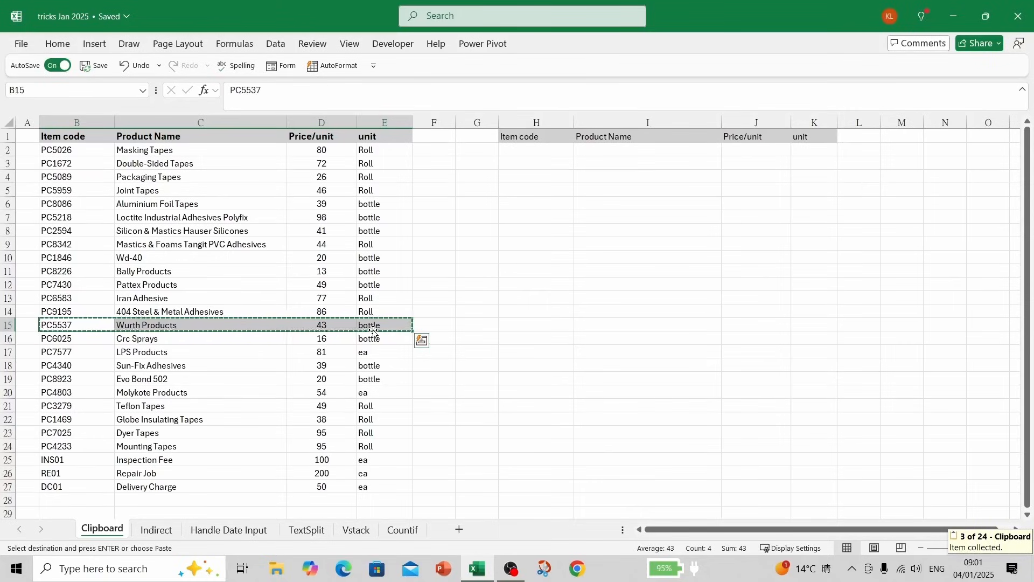
{"action": "key", "text": "Escape"}
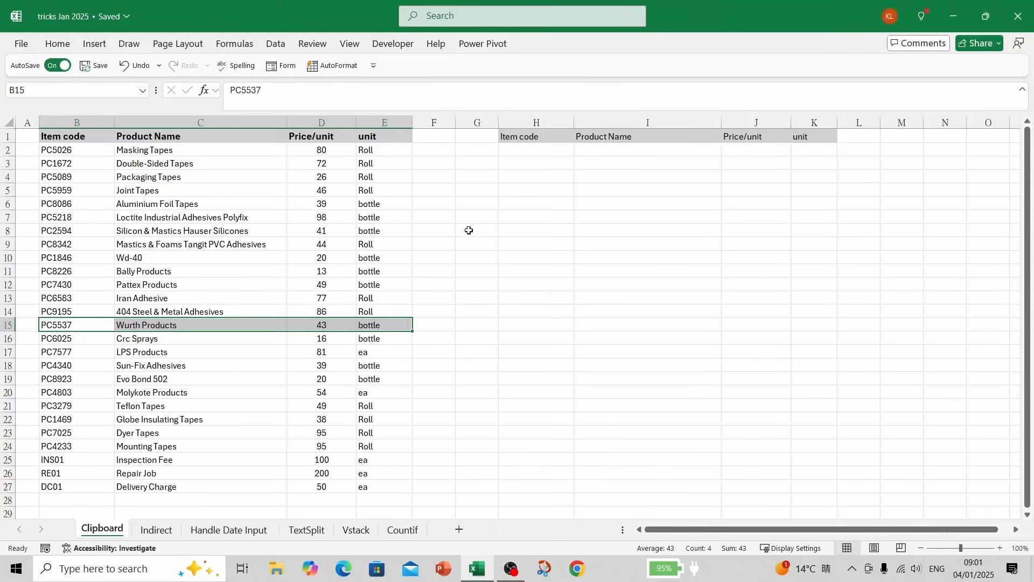
Step: Reopen the Office Clipboard and paste all collected product rows into the second table starting at H2
{"action": "left_click", "coordinate": [525, 151]}
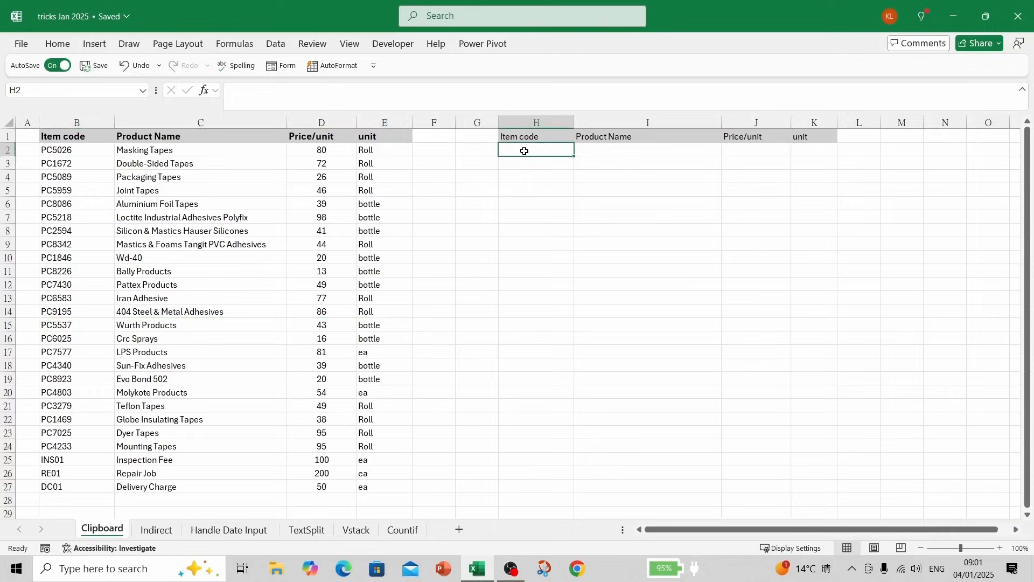
{"action": "left_click", "coordinate": [53, 41]}
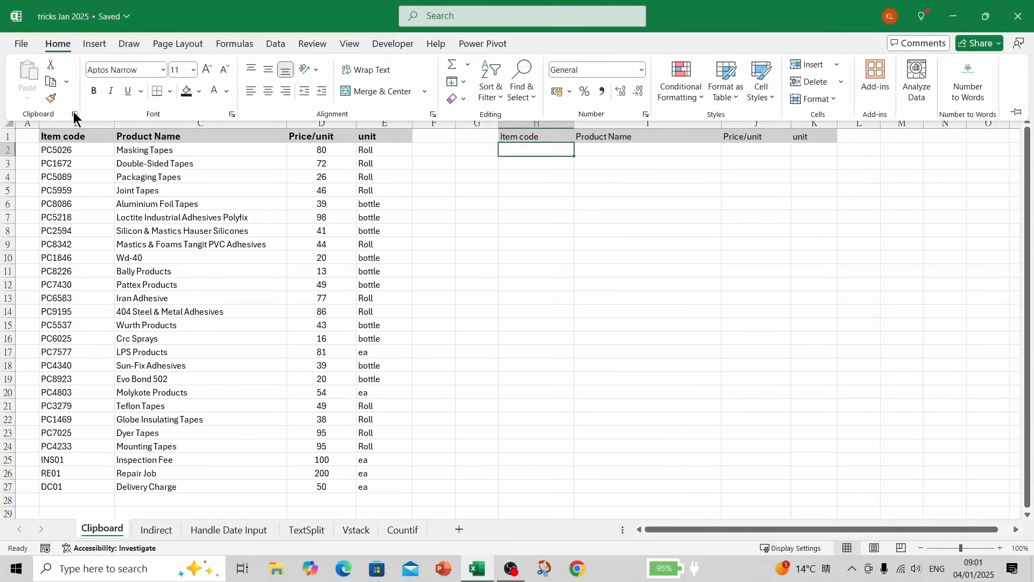
{"action": "left_click", "coordinate": [75, 116]}
{"action": "left_click_drag", "start_coordinate": [217, 243], "coordinate": [250, 213]}
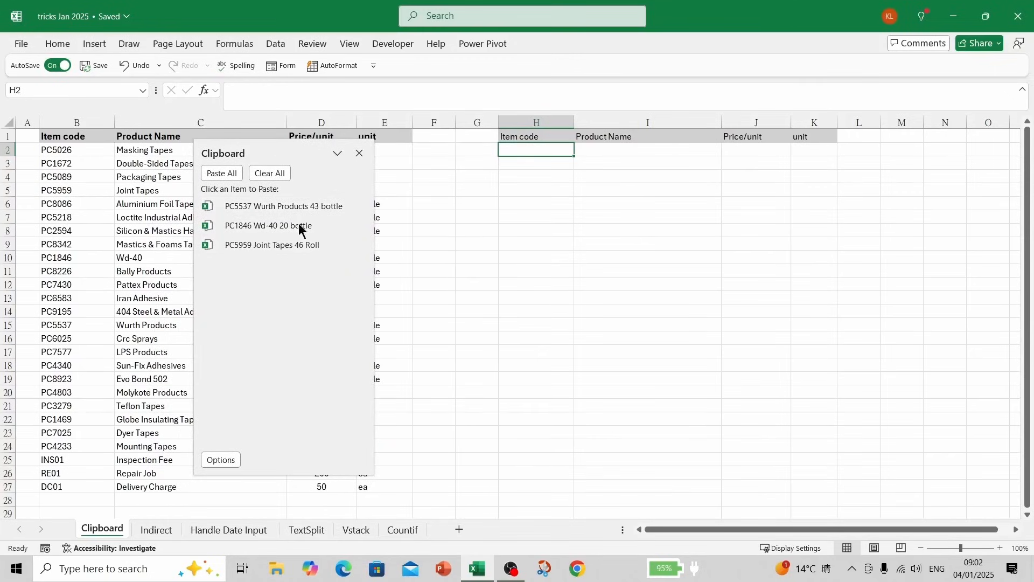
{"action": "left_click", "coordinate": [230, 175]}
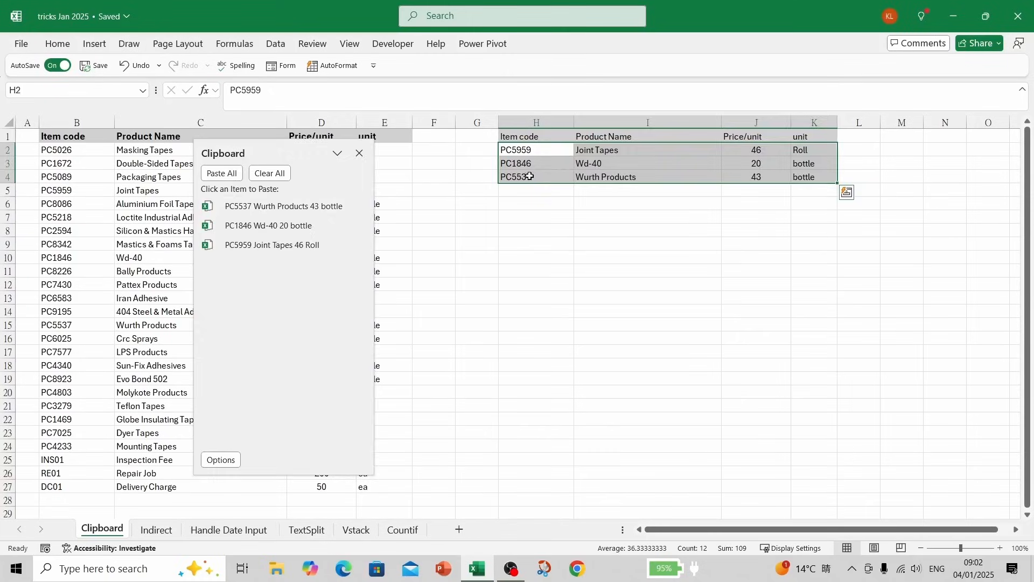
{"action": "left_click", "coordinate": [520, 216]}
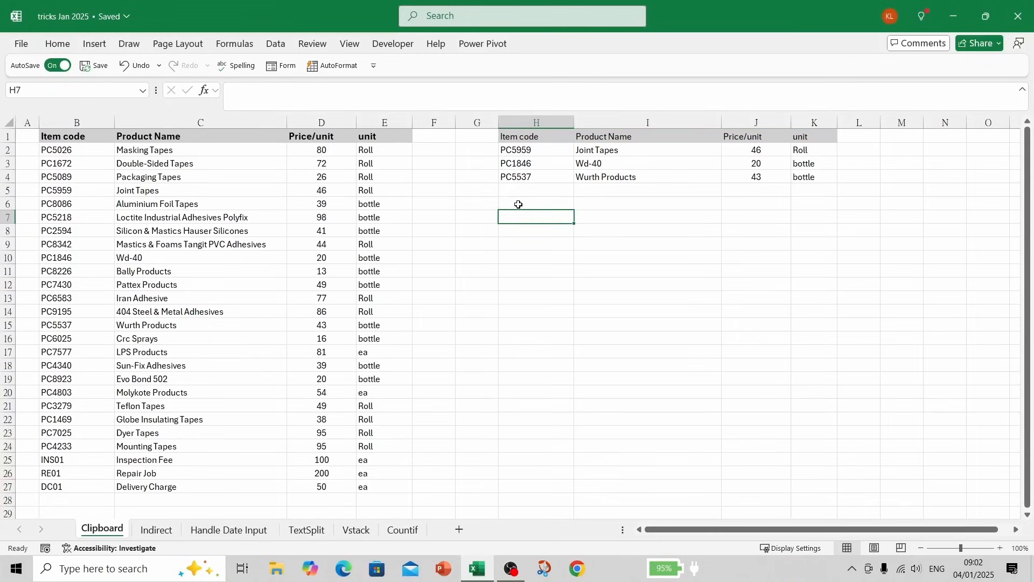
Step: Clear all collected items from the Office Clipboard and close it
{"action": "left_click", "coordinate": [50, 45]}
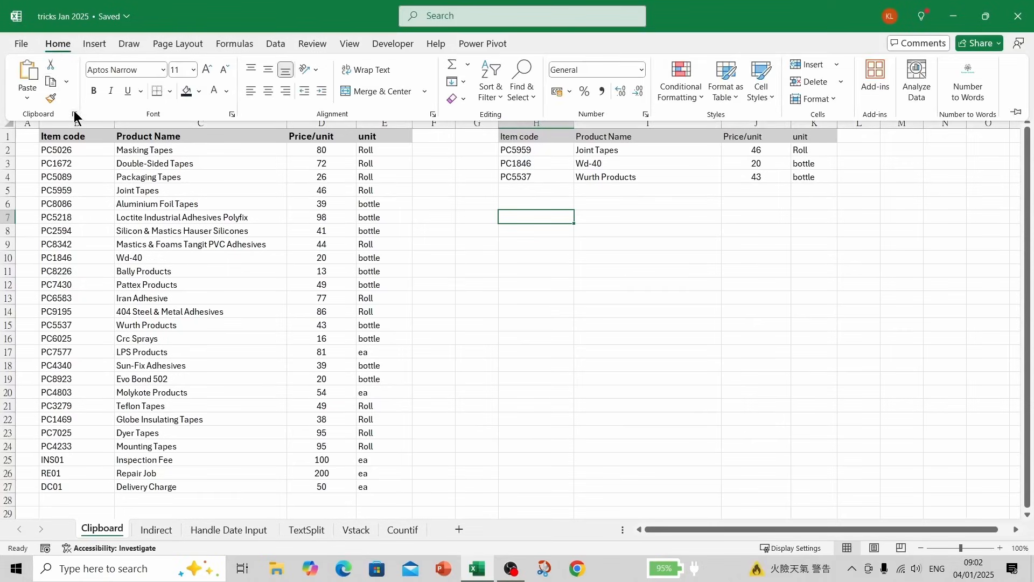
{"action": "left_click", "coordinate": [75, 114]}
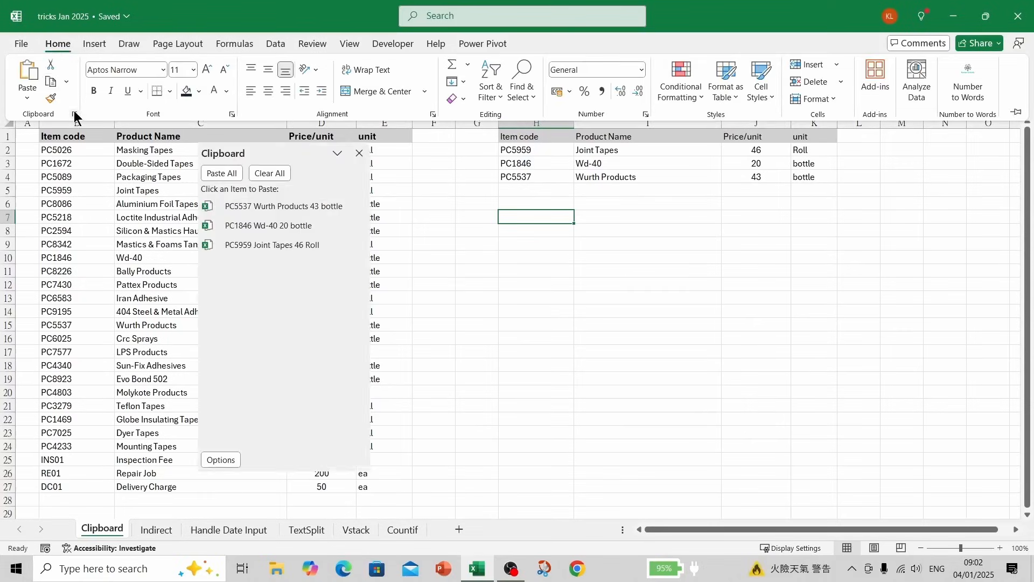
{"action": "left_click", "coordinate": [264, 177]}
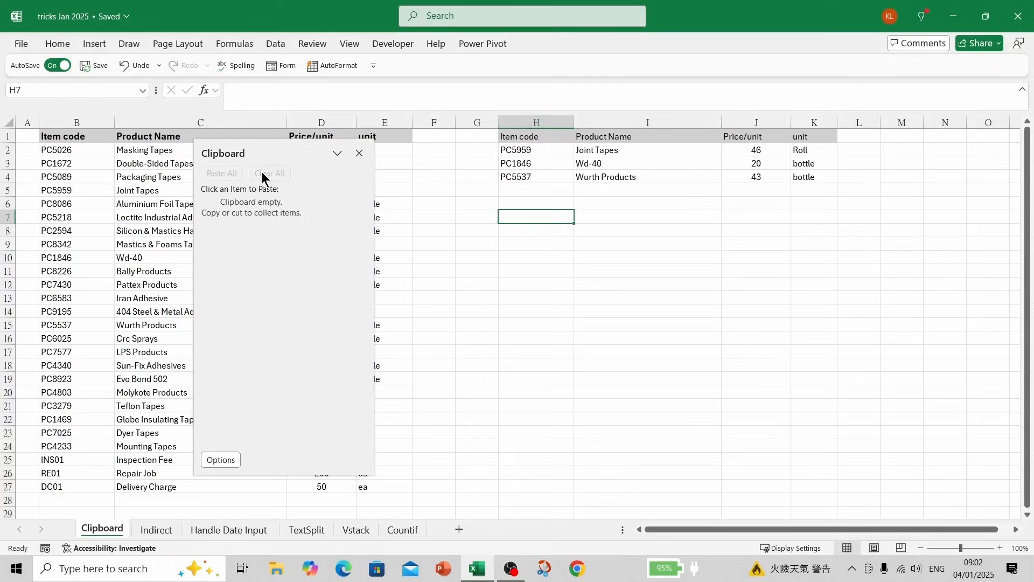
{"action": "left_click", "coordinate": [359, 153]}
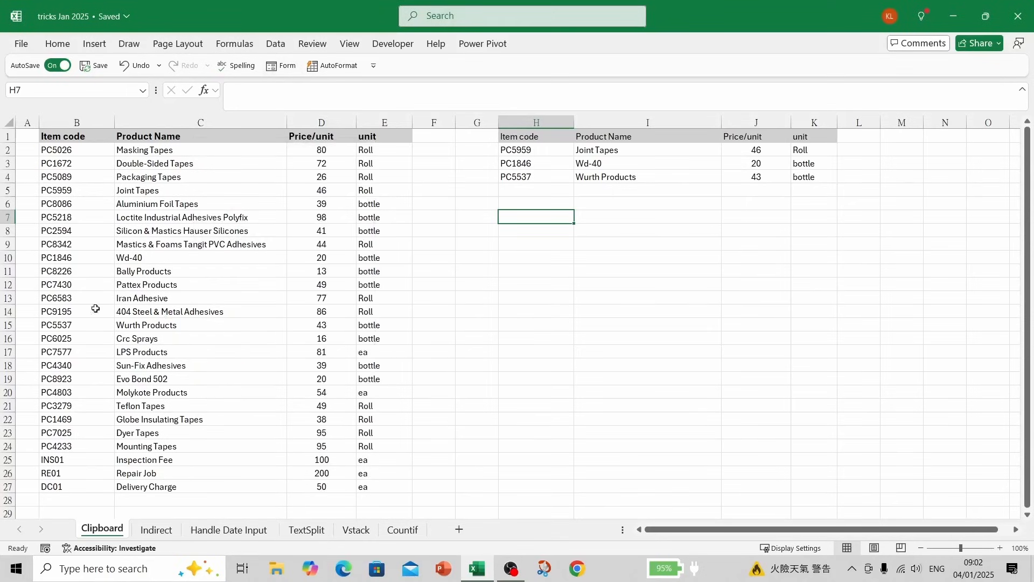
Step: Copy the Molykote Products row B20:E20 and the Inspection Fee row B25:E25 as separate Clipboard items
{"action": "left_click_drag", "start_coordinate": [47, 393], "coordinate": [363, 395]}
{"action": "key", "text": "ctrl+c"}
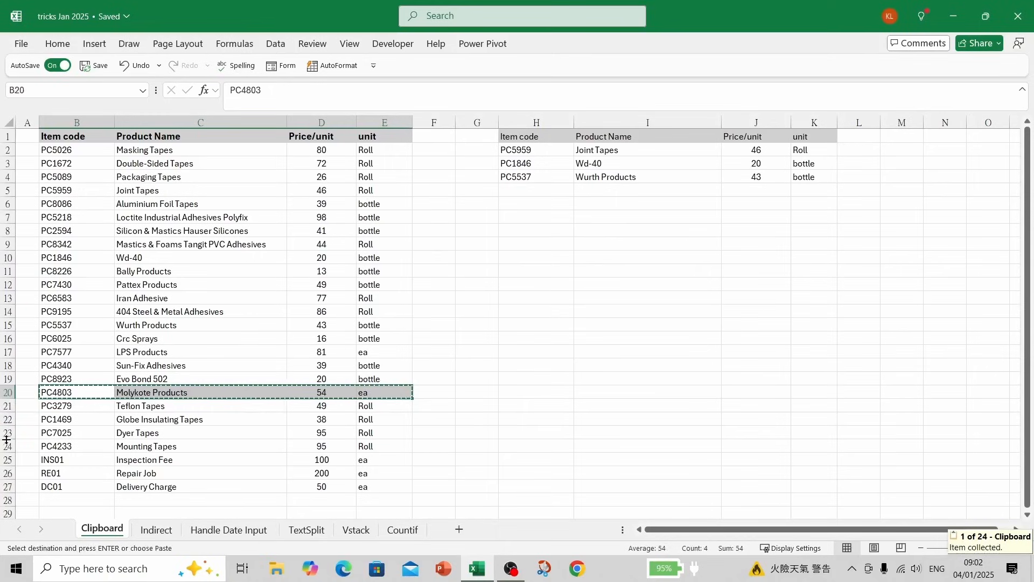
{"action": "left_click", "coordinate": [55, 461]}
{"action": "left_click_drag", "start_coordinate": [55, 461], "coordinate": [368, 459]}
{"action": "key", "text": "ctrl+c"}
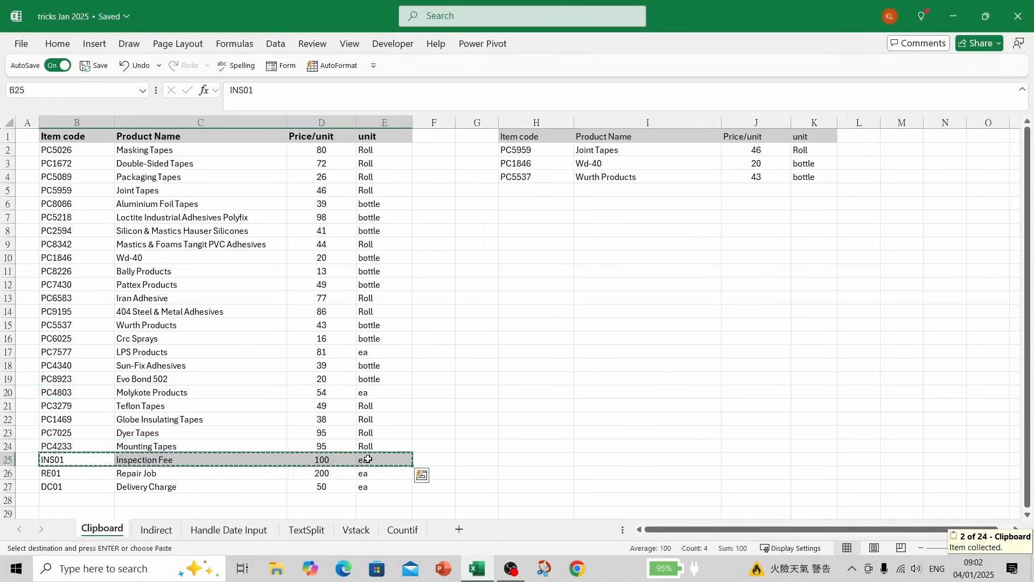
Step: Paste all collected Clipboard items below the existing rows starting at H5 and close the Office Clipboard
{"action": "left_click", "coordinate": [533, 285]}
{"action": "left_click", "coordinate": [532, 189]}
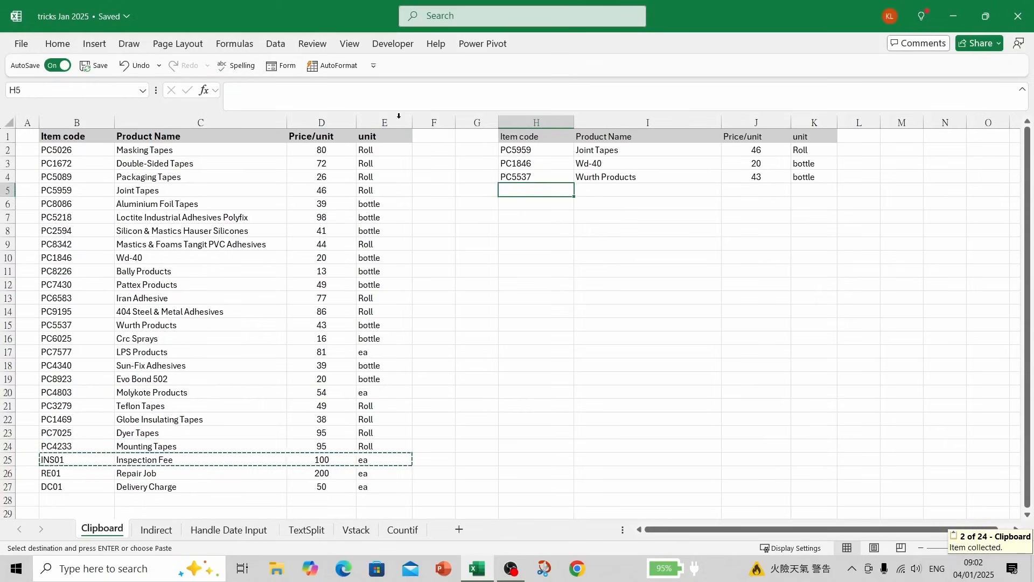
{"action": "left_click", "coordinate": [57, 43]}
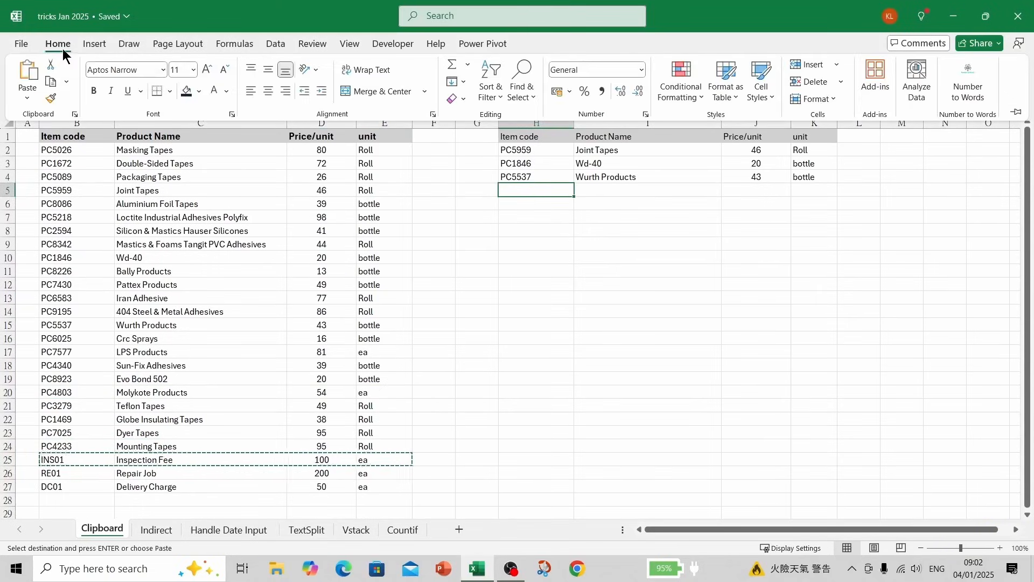
{"action": "left_click", "coordinate": [74, 114]}
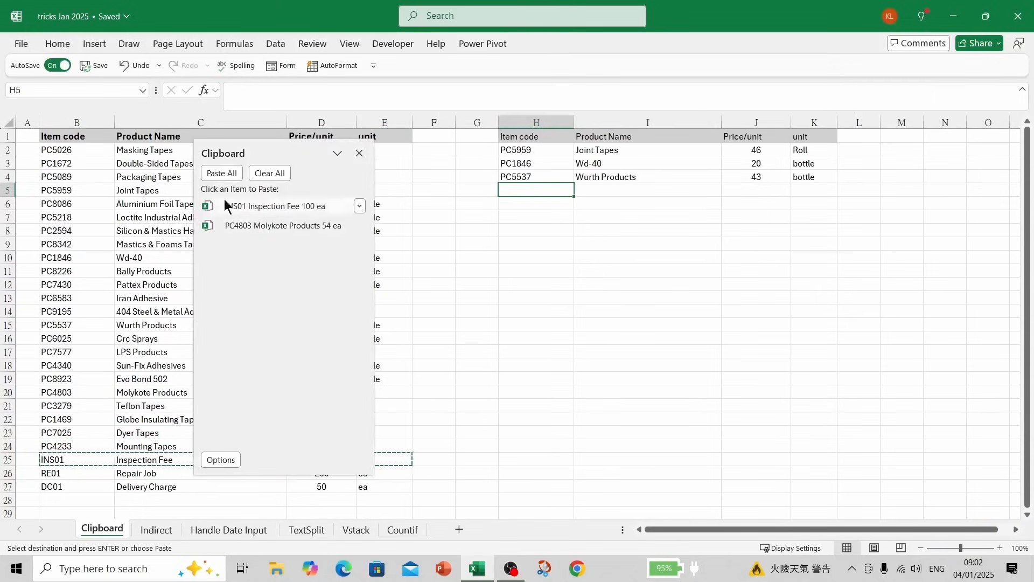
{"action": "left_click", "coordinate": [218, 173]}
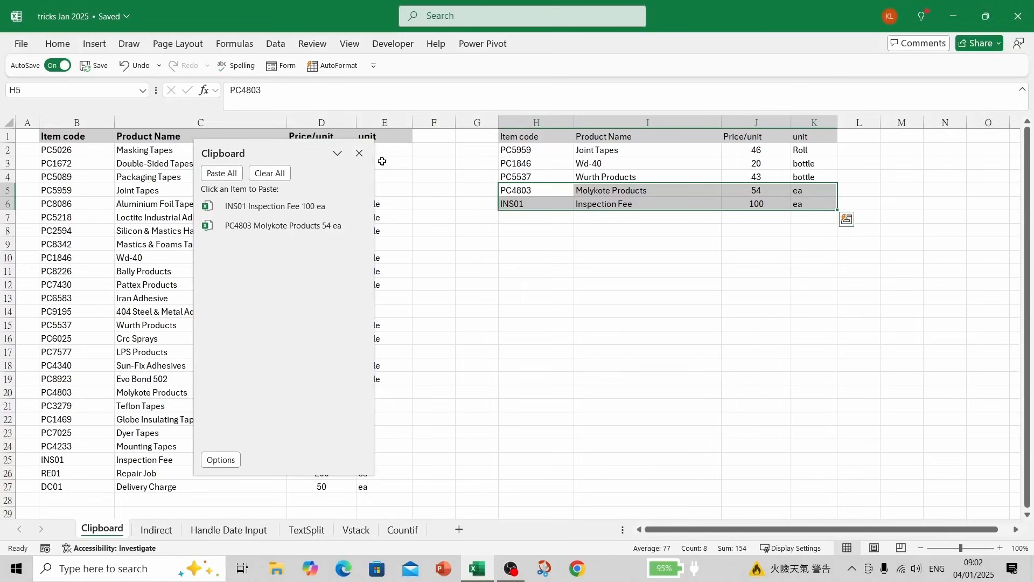
{"action": "left_click", "coordinate": [359, 153]}
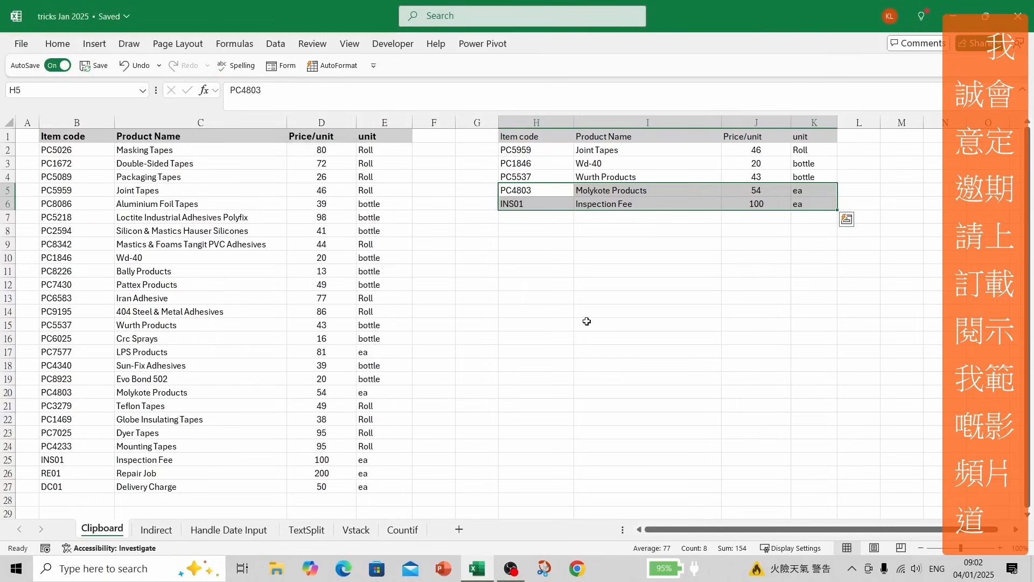